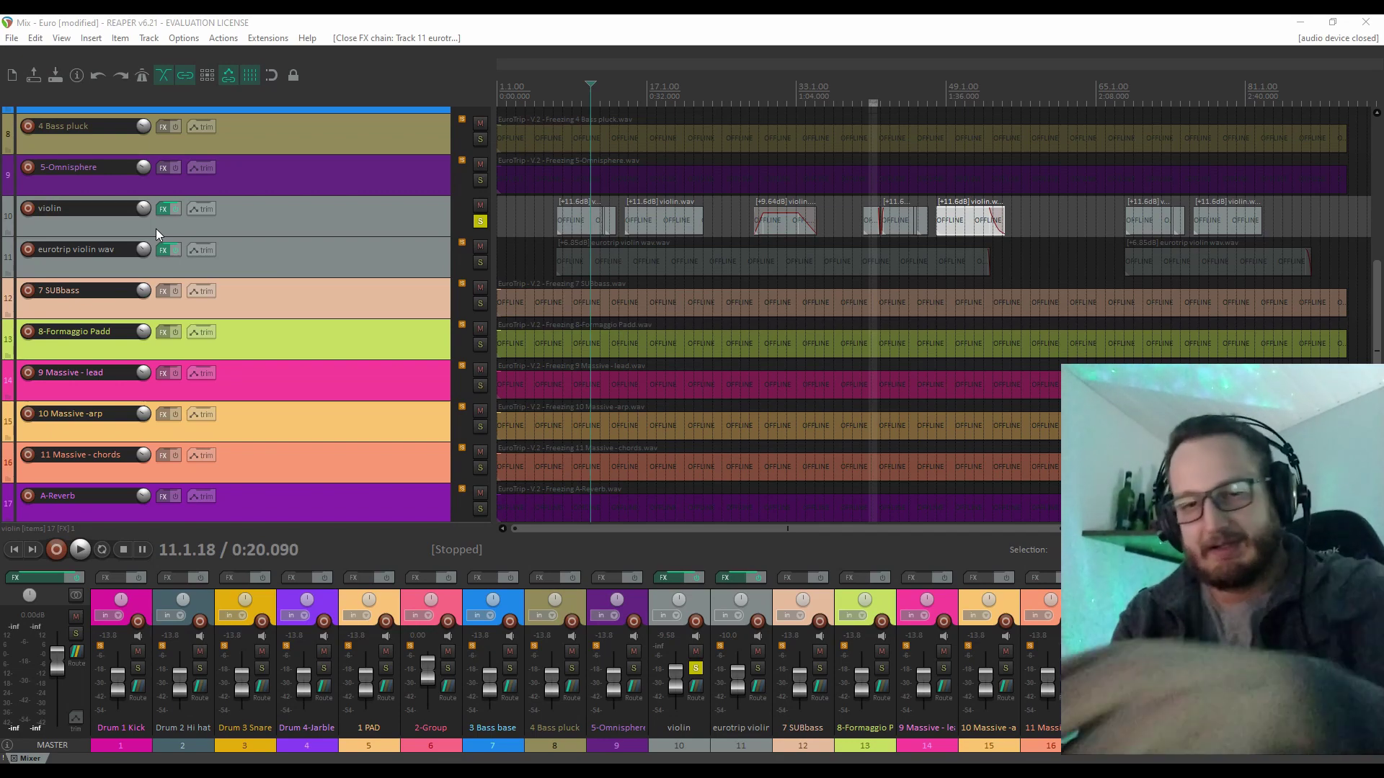
# Play the mix from 11.1.18, turn off the violin track's solo to hear all tracks, and stop playback
pyautogui.click(646, 32)
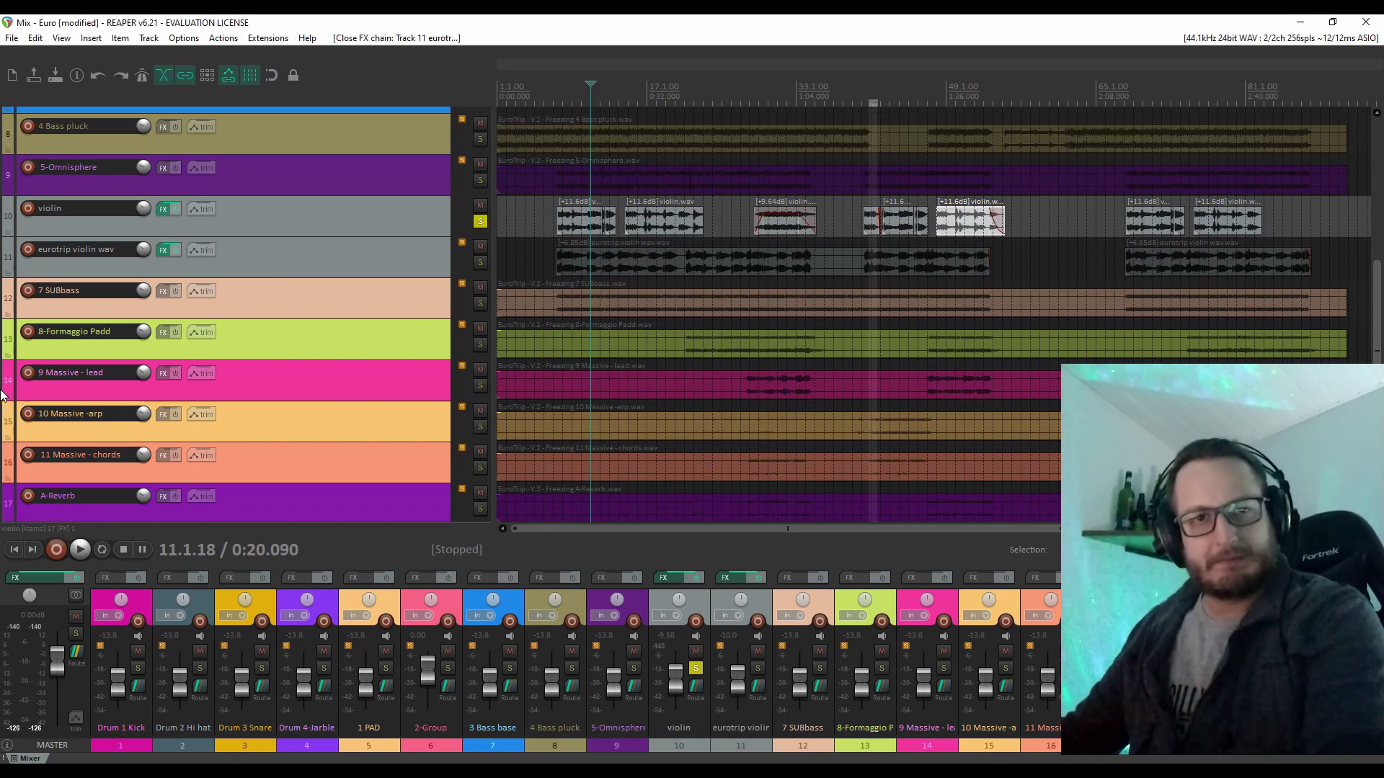
pyautogui.press('space')
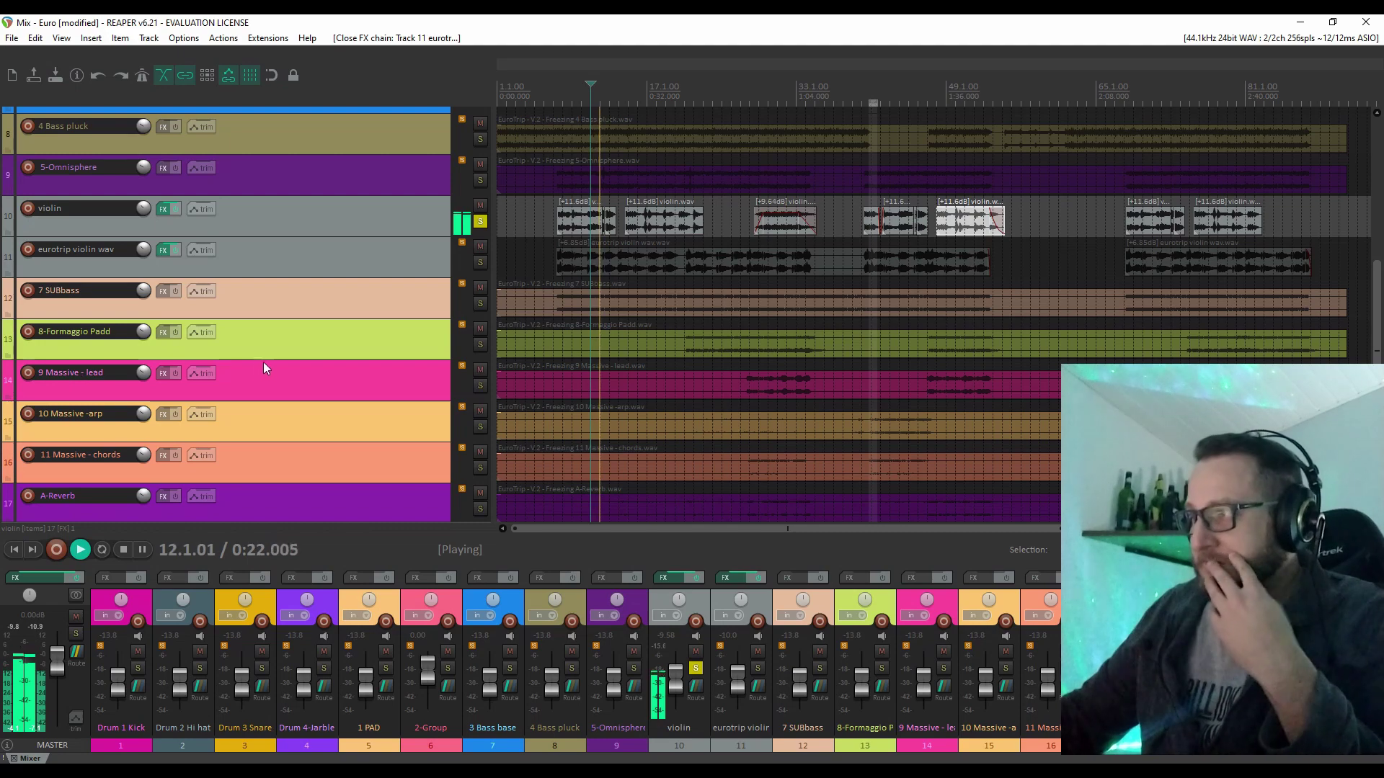
pyautogui.click(480, 223)
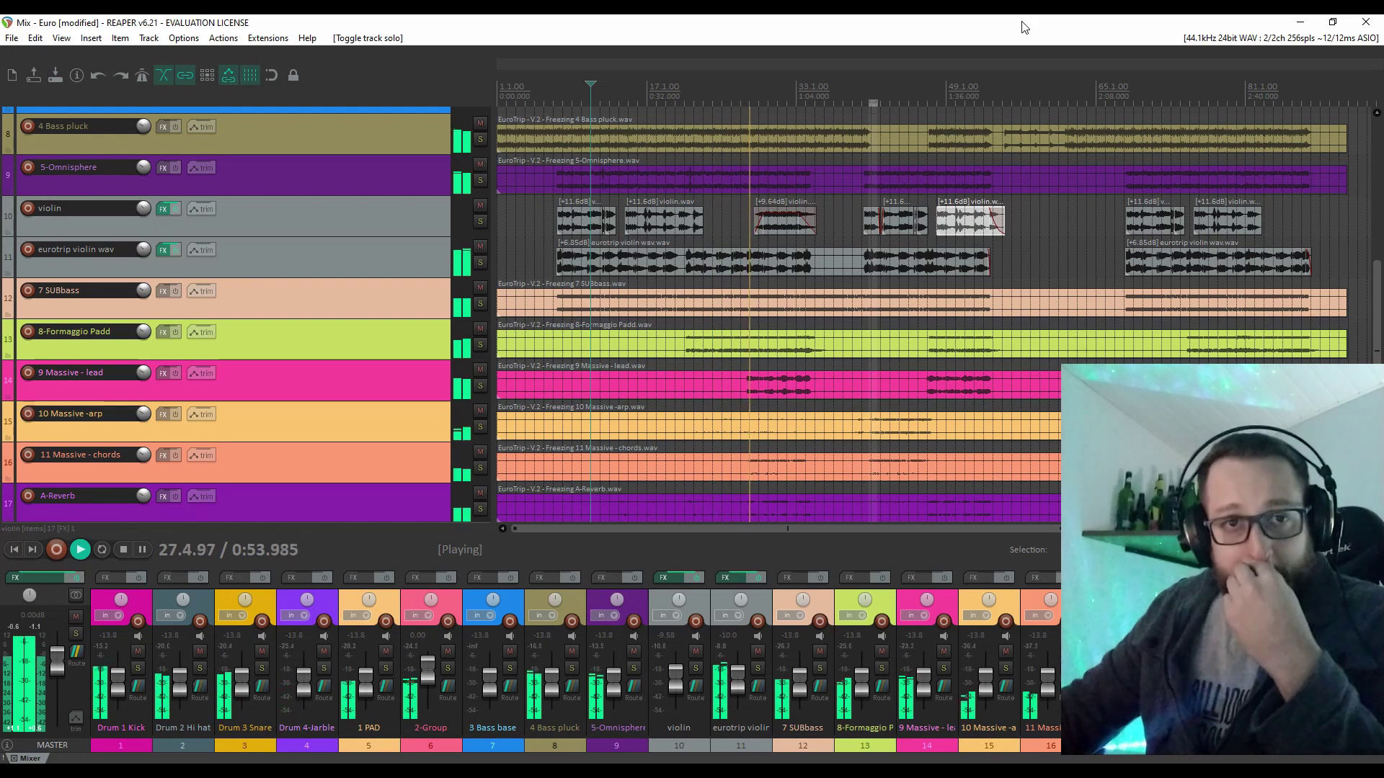
pyautogui.press('space')
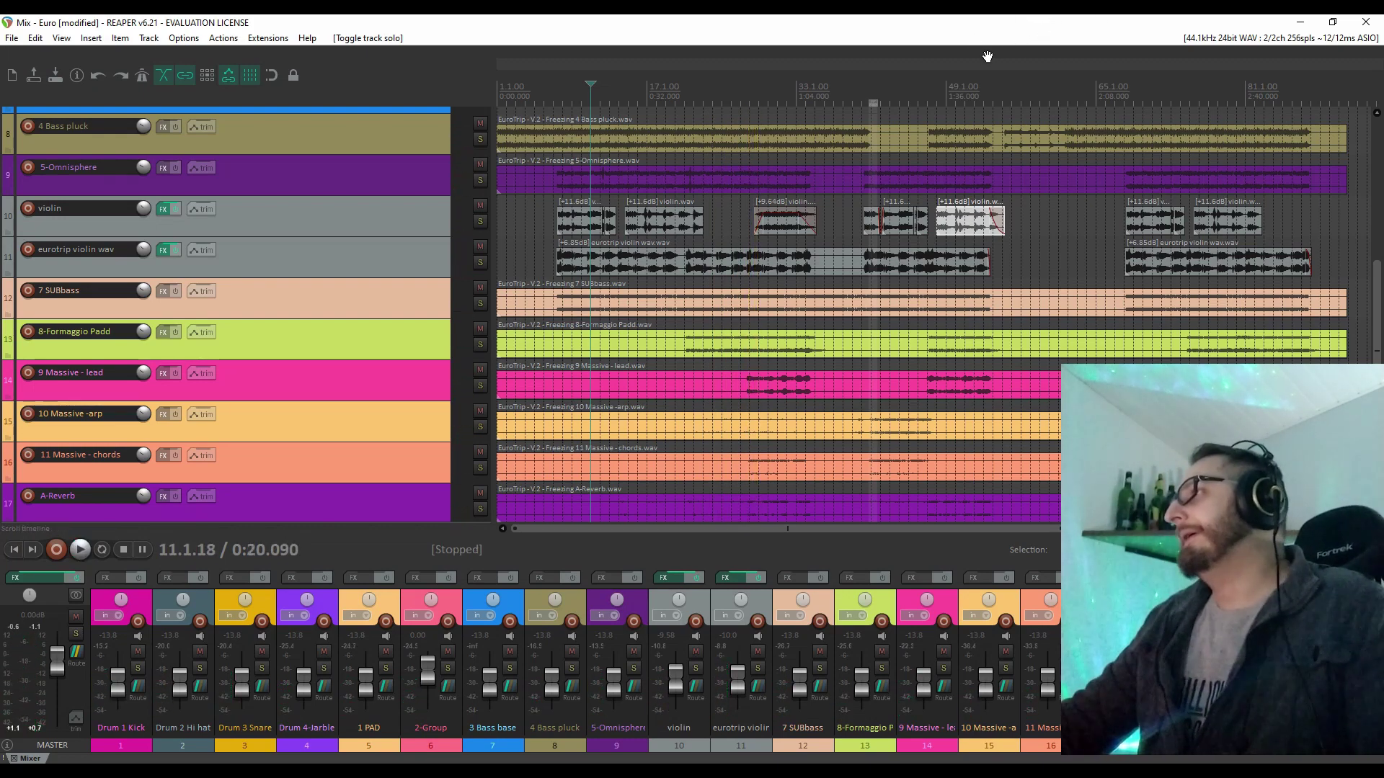
# Move the edit cursor to about 8.3.32, just before the drums enter, and start playback
pyautogui.scroll(-2, 782, 165)
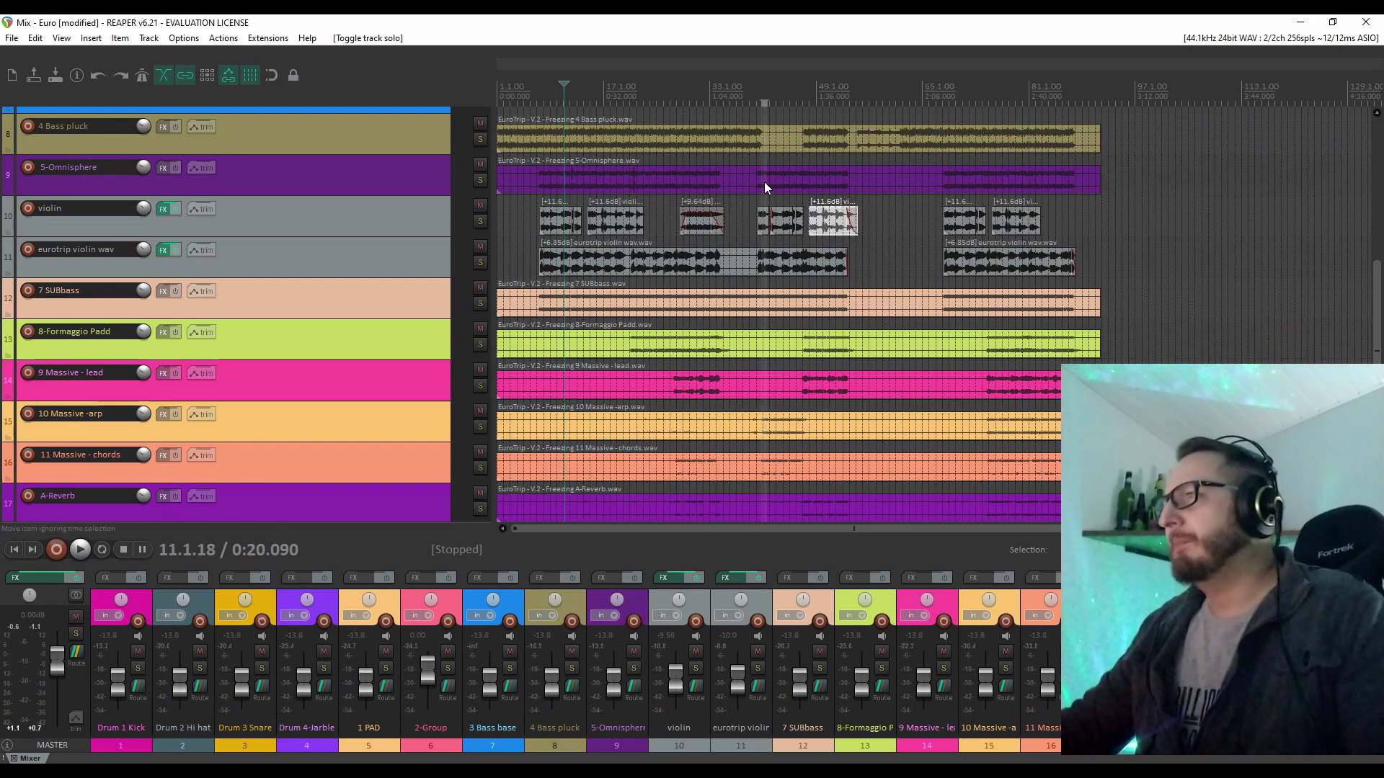
pyautogui.scroll(2, 776, 181)
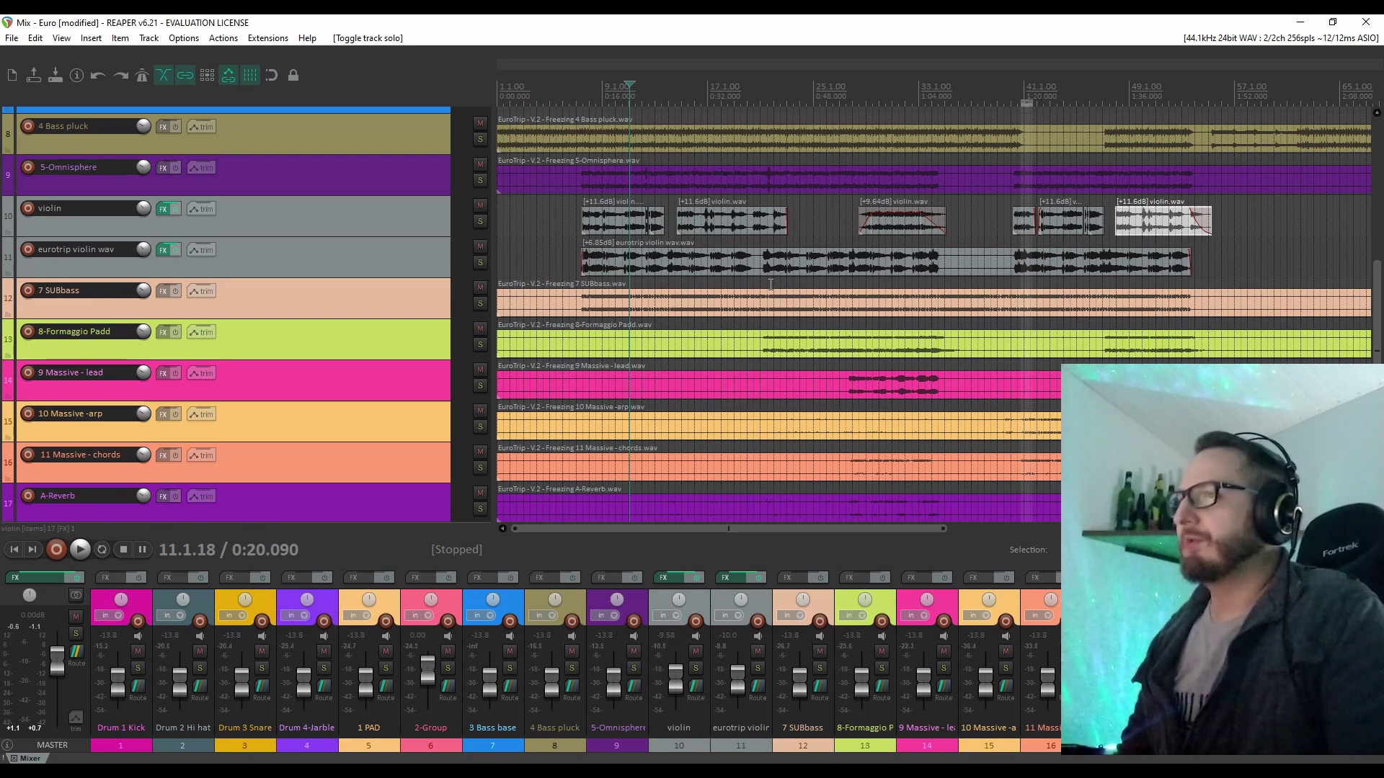
pyautogui.scroll(3, 772, 274)
pyautogui.scroll(2, 587, 194)
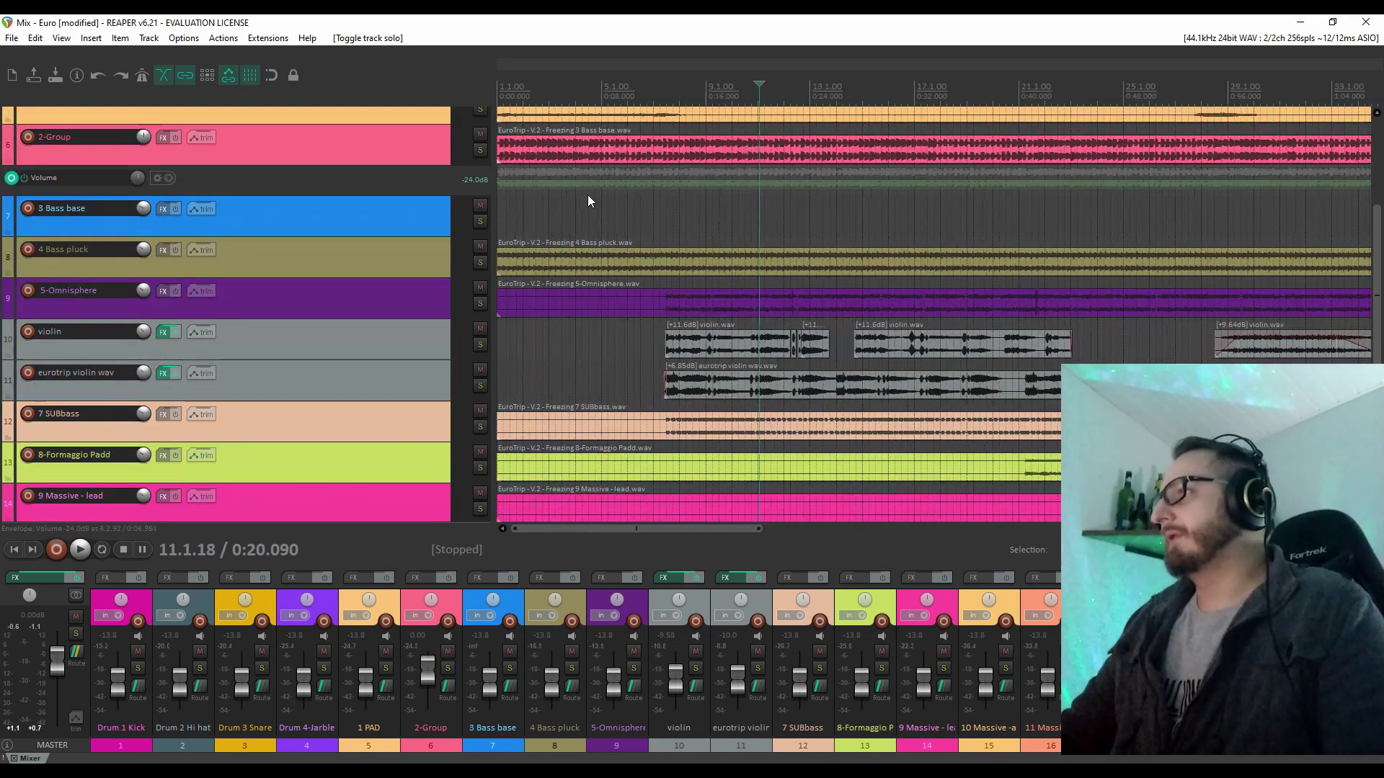
pyautogui.click(694, 90)
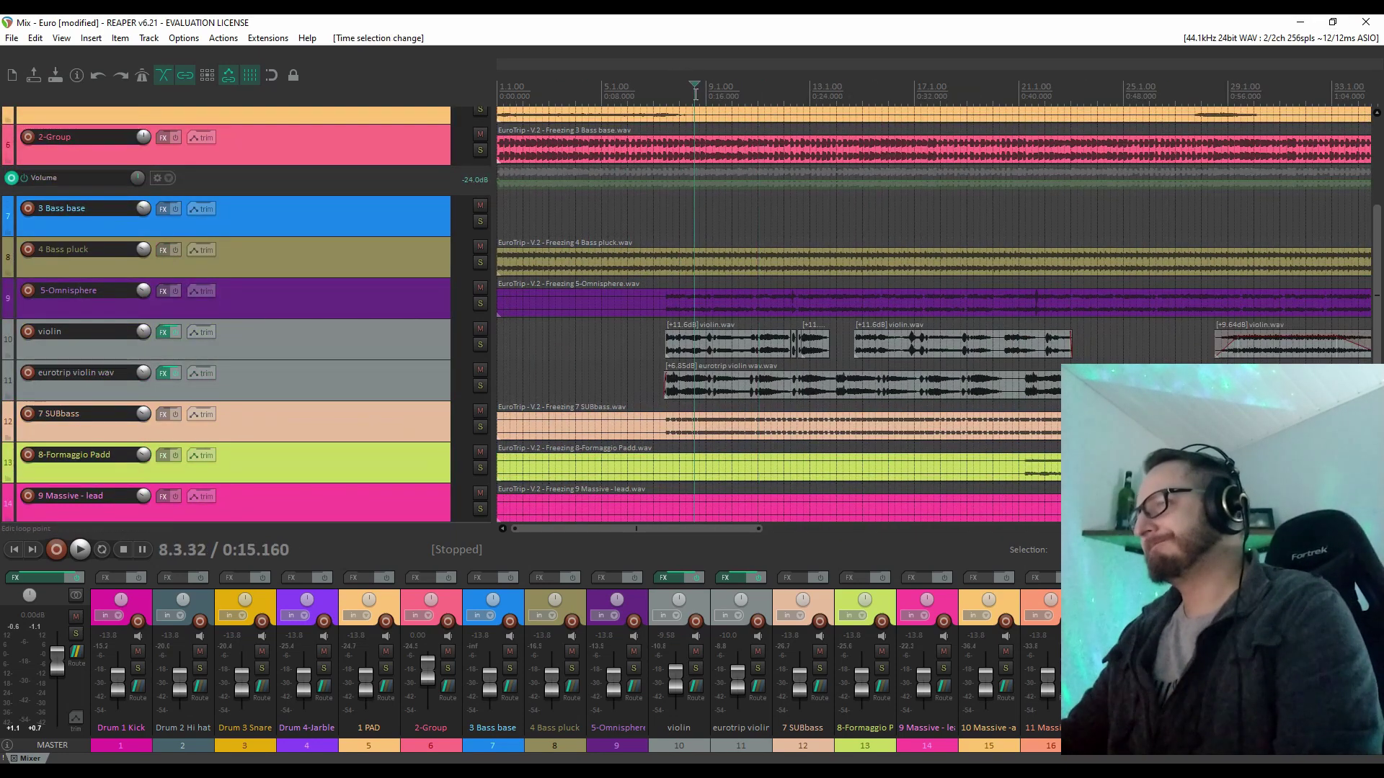
pyautogui.press('space')
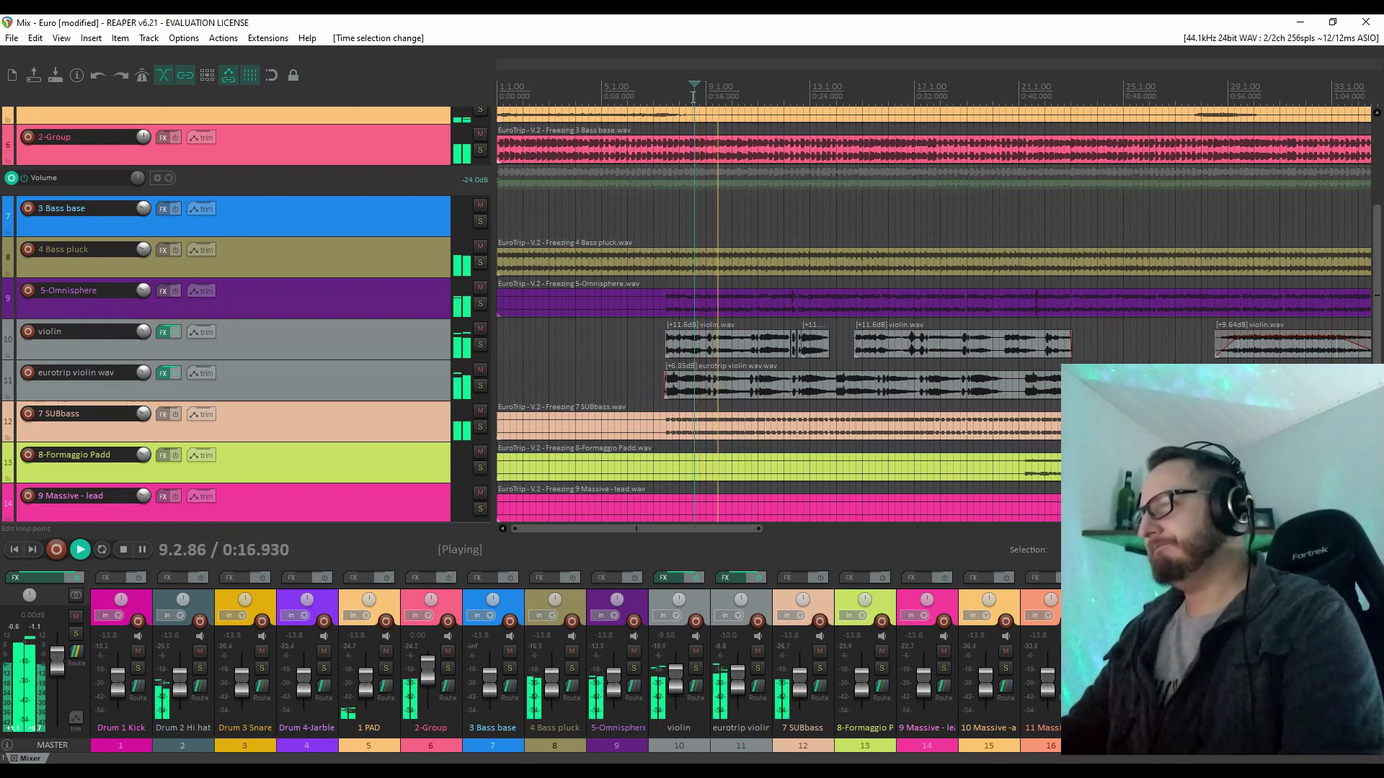
# Listen to the Drum 1 Kick track soloed during playback, return to the full mix, and stop playback
pyautogui.scroll(-4, 742, 213)
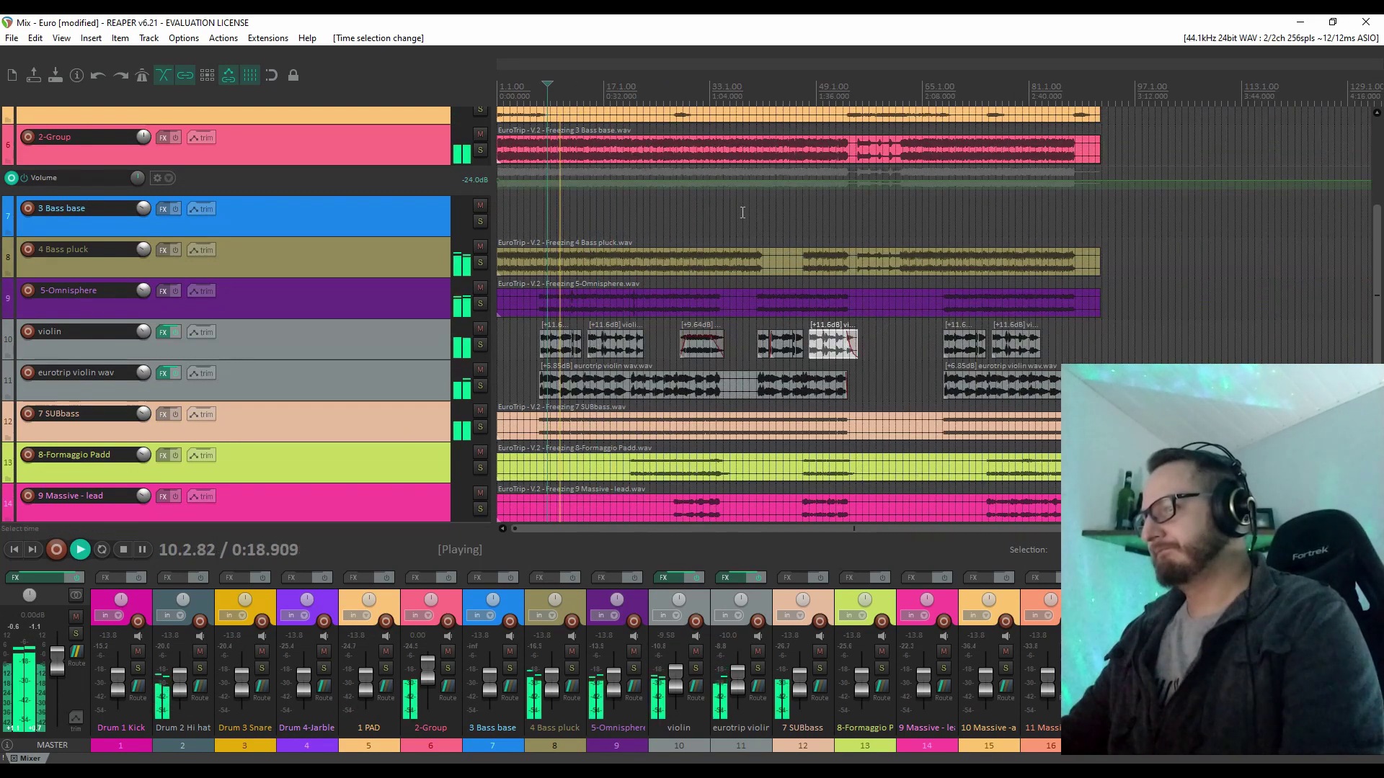
pyautogui.scroll(2, 772, 118)
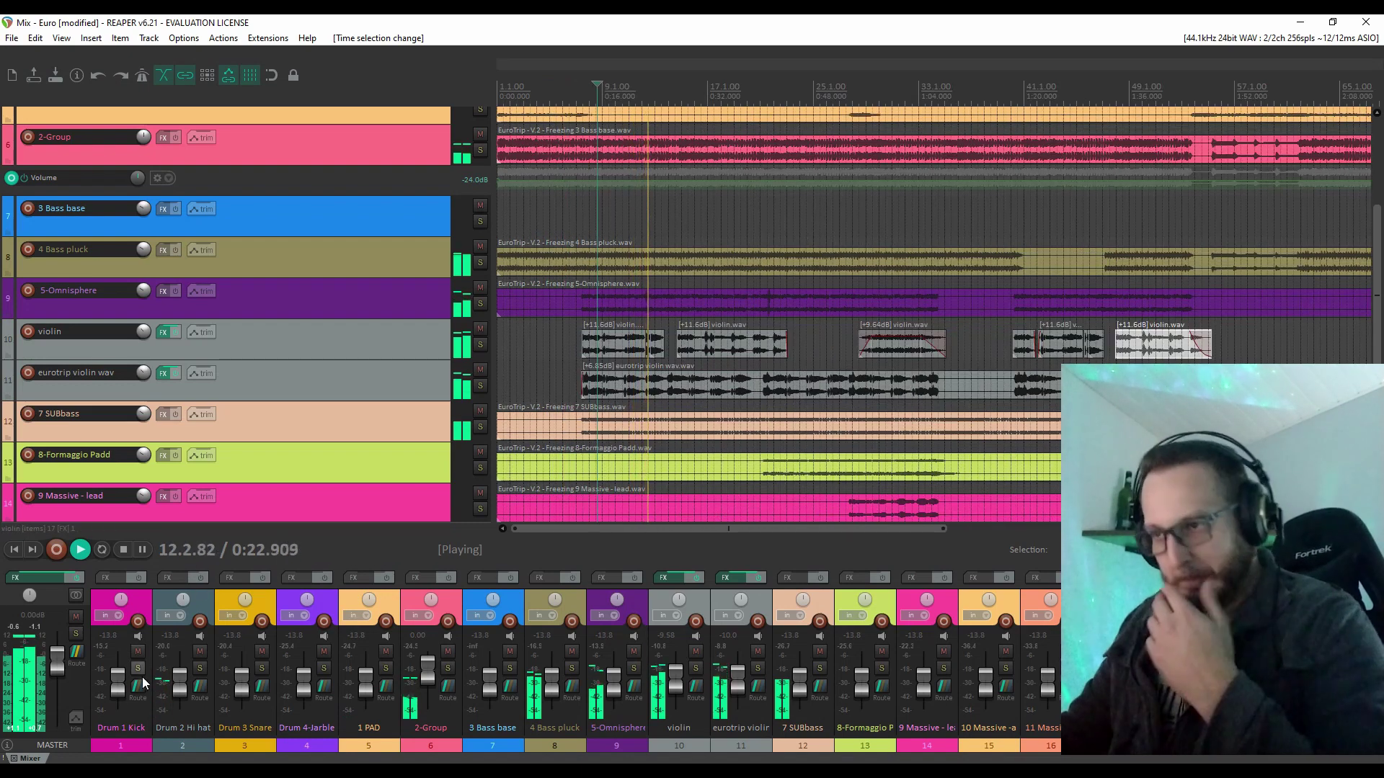
pyautogui.scroll(2, 844, 124)
pyautogui.scroll(-3, 844, 124)
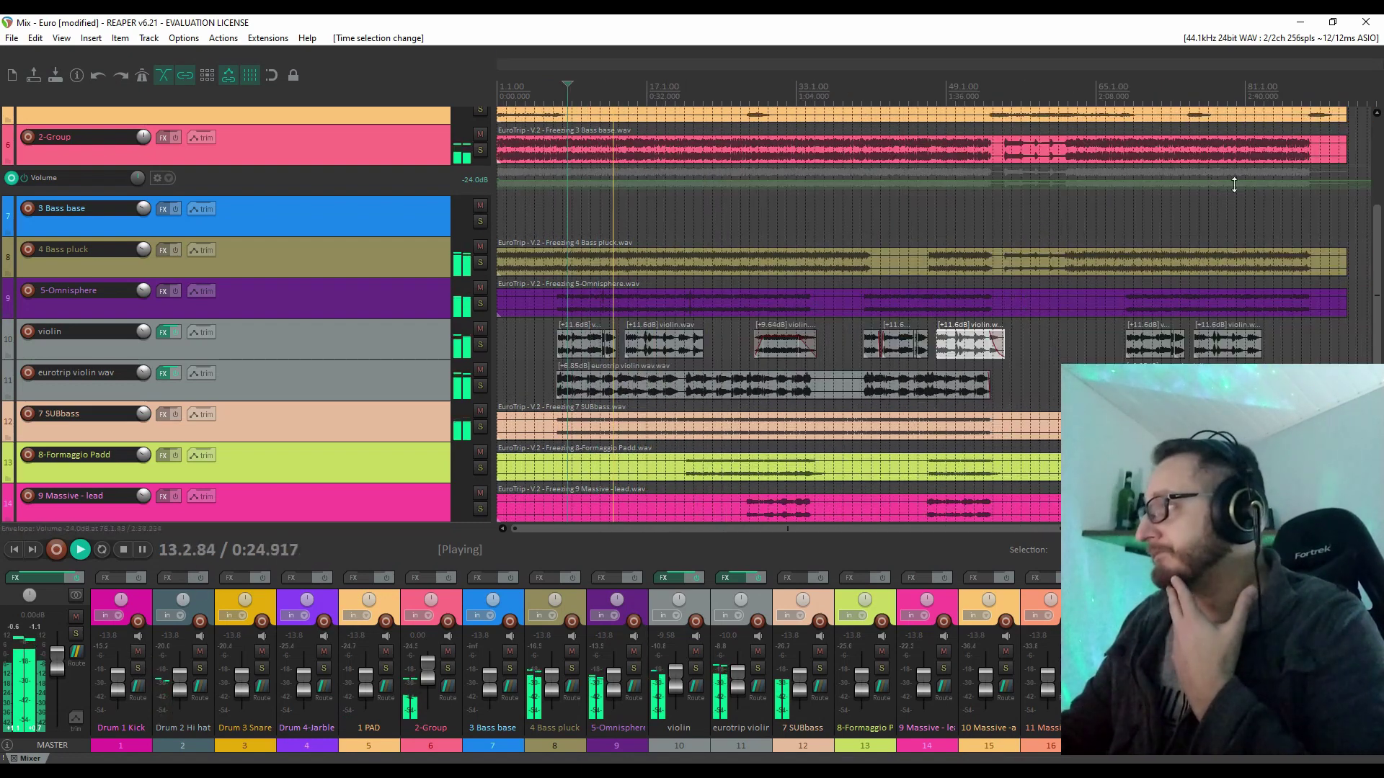
pyautogui.moveTo(1376, 225); pyautogui.dragTo(1379, 101)
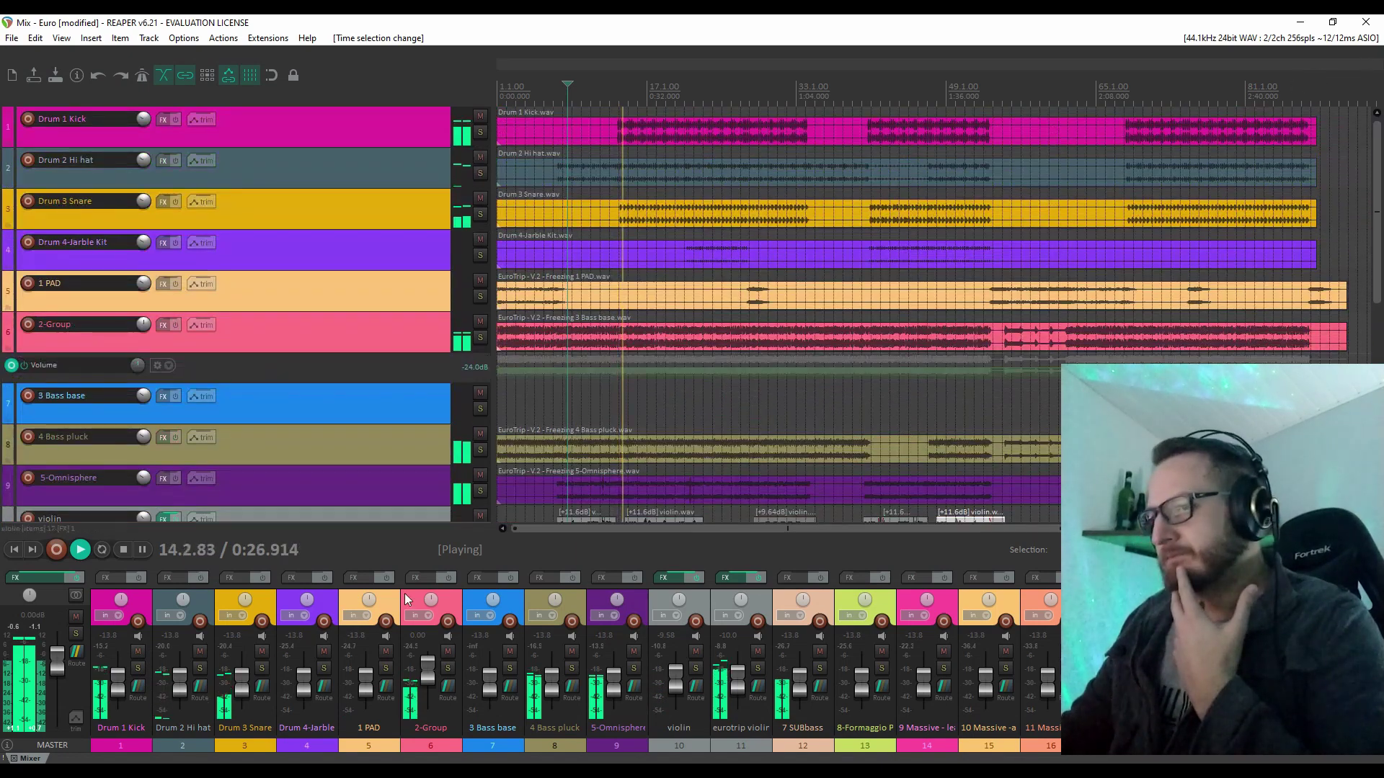
pyautogui.click(138, 668)
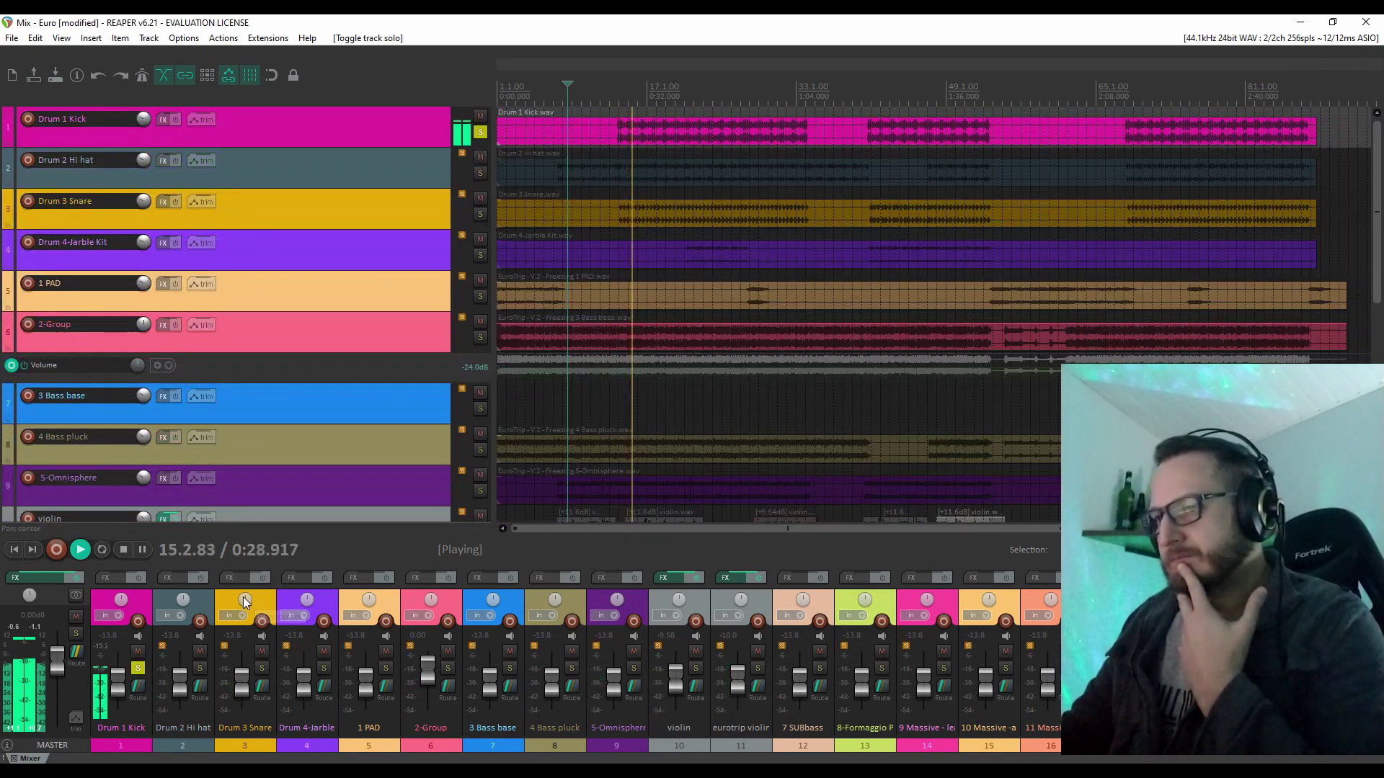
pyautogui.click(139, 668)
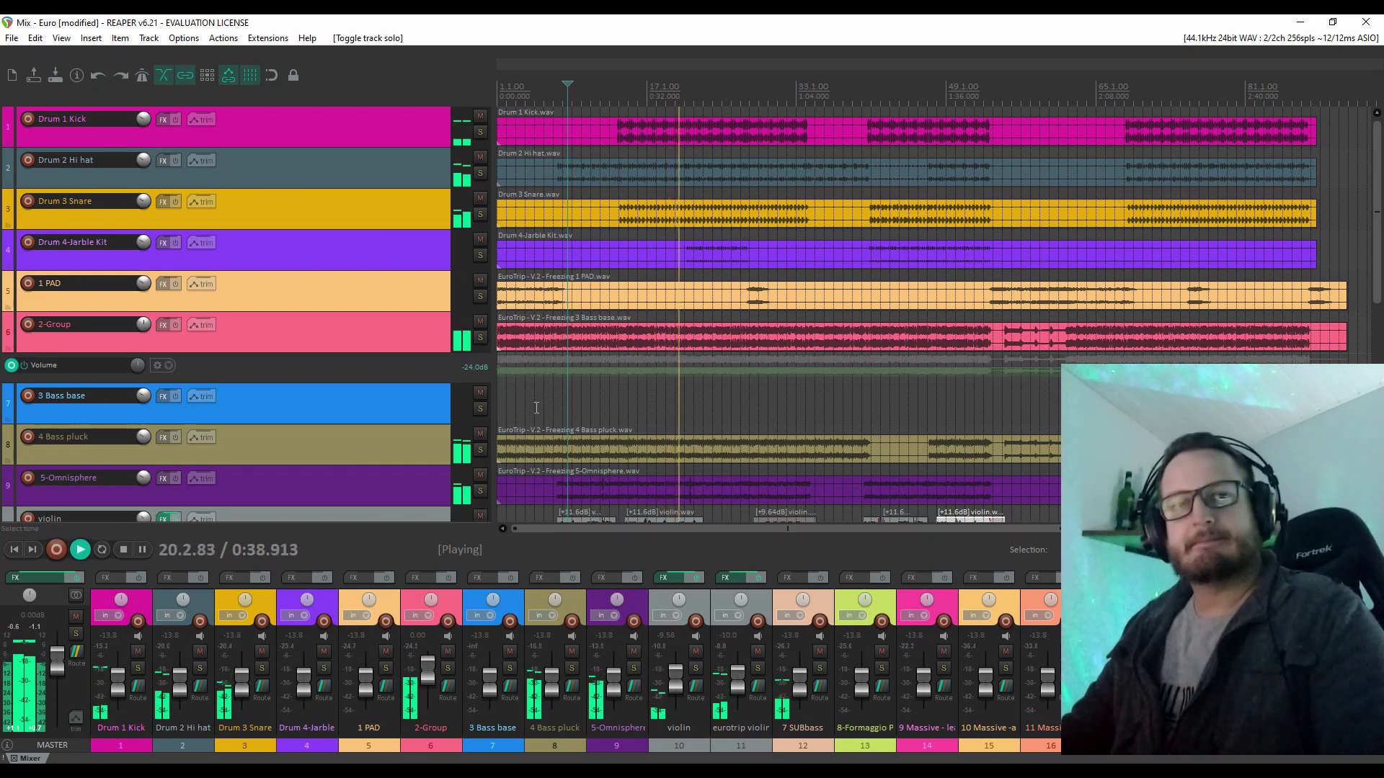
pyautogui.scroll(-3, 726, 154)
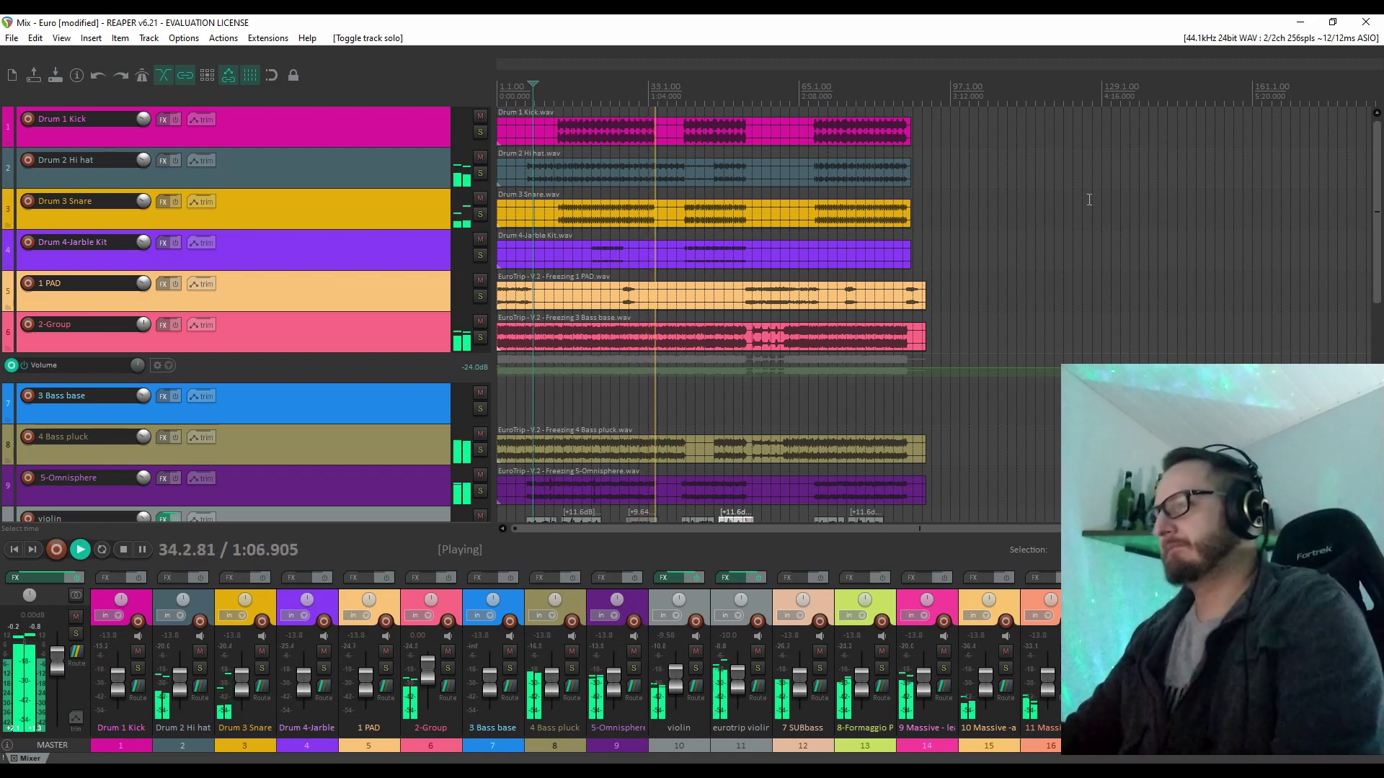
pyautogui.press('space')
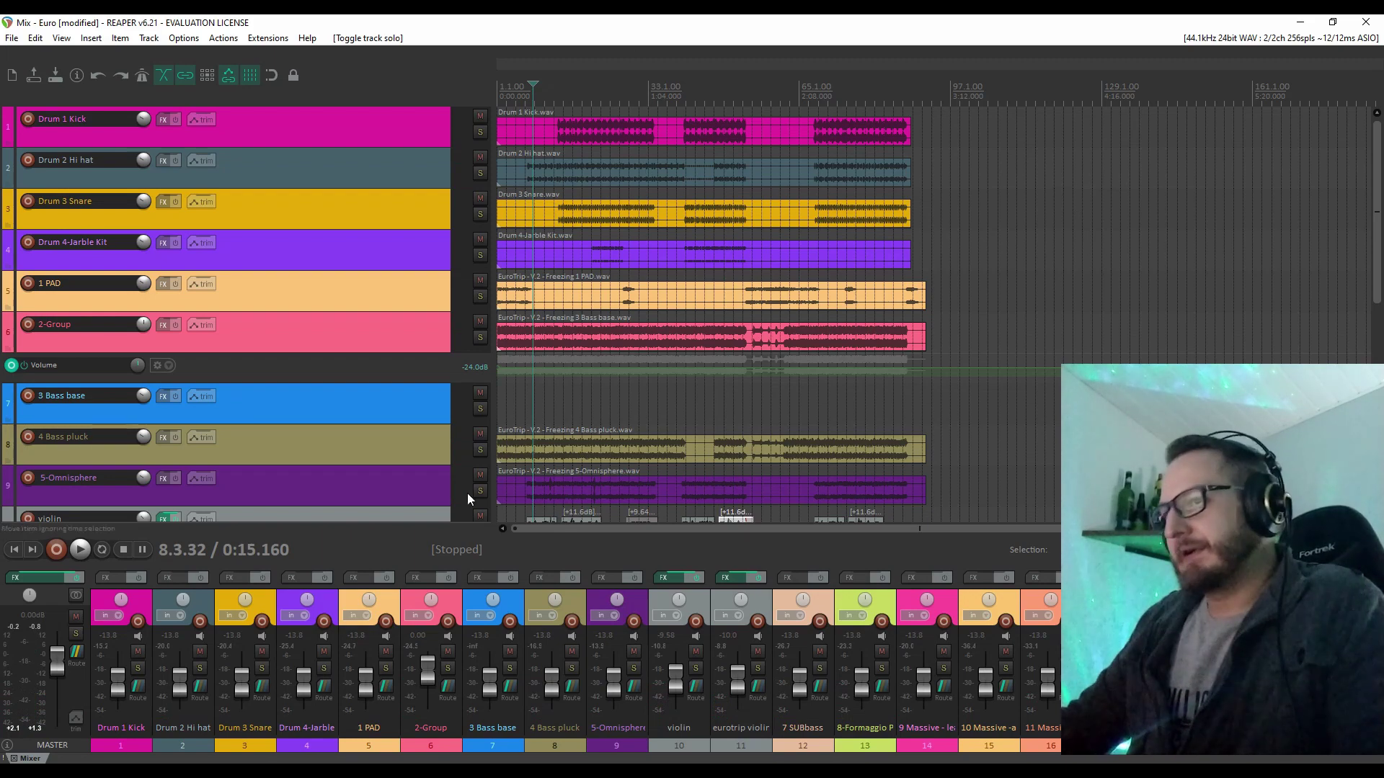
# Look through the arrangement of all tracks, from the drums down to the bass, violin and synth tracks
pyautogui.scroll(-1, 467, 493)
pyautogui.scroll(5, 827, 149)
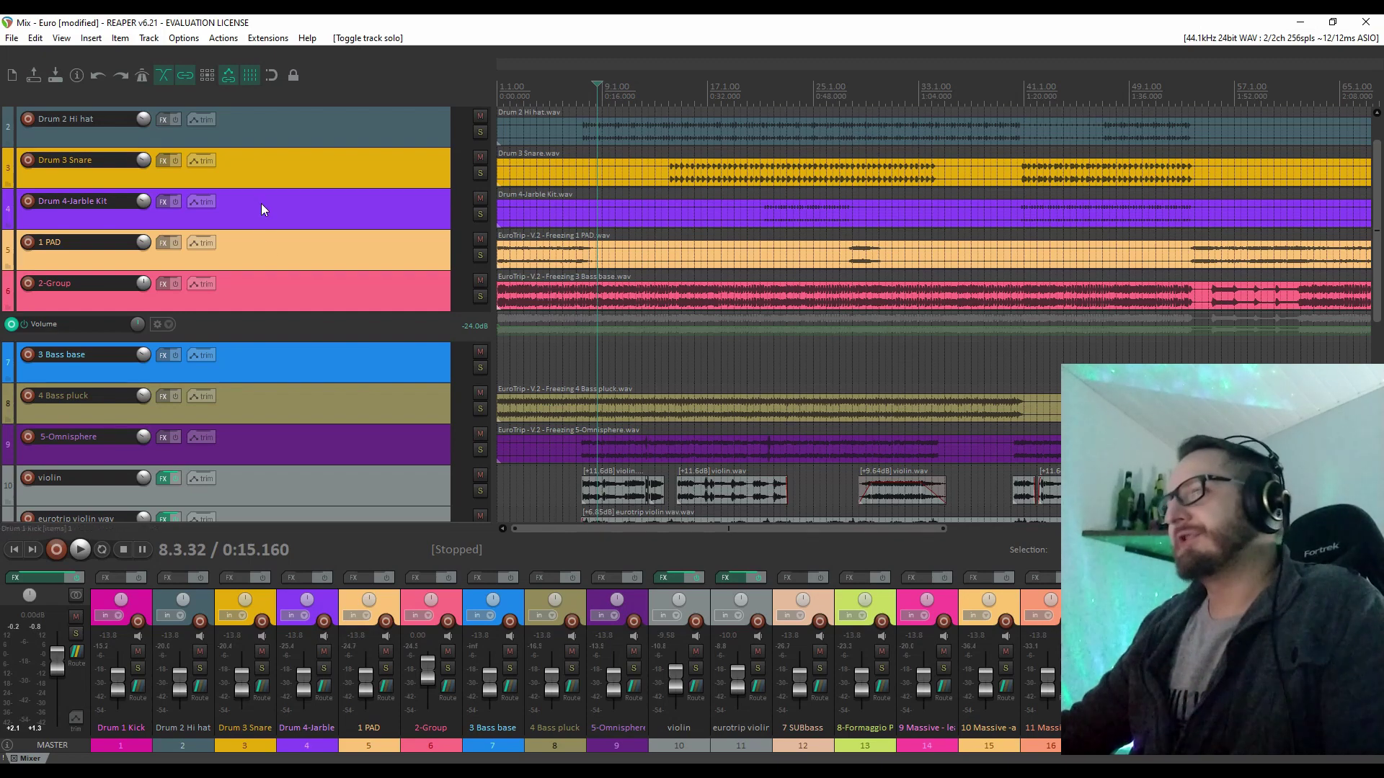
pyautogui.scroll(-6, 180, 263)
pyautogui.scroll(-4, 346, 333)
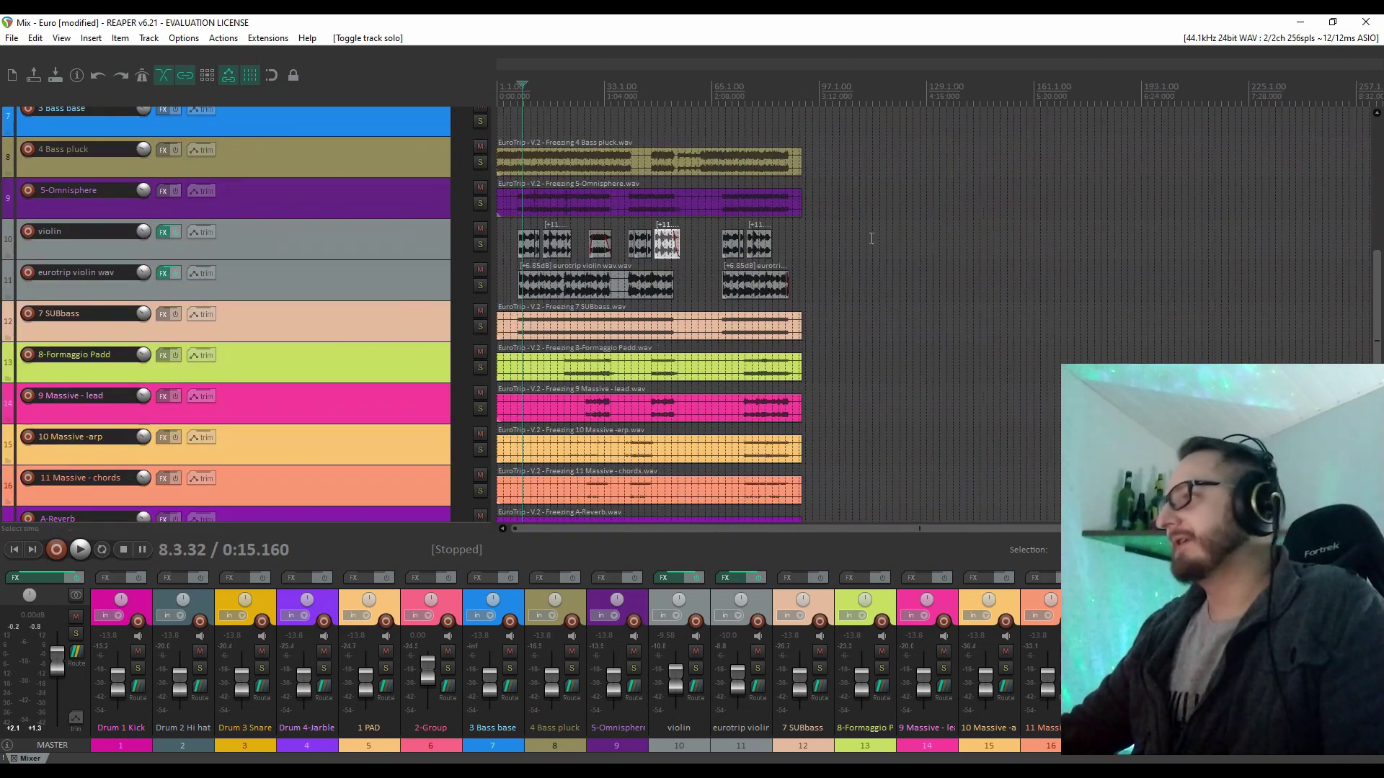
pyautogui.scroll(-3, 871, 238)
pyautogui.scroll(6, 348, 228)
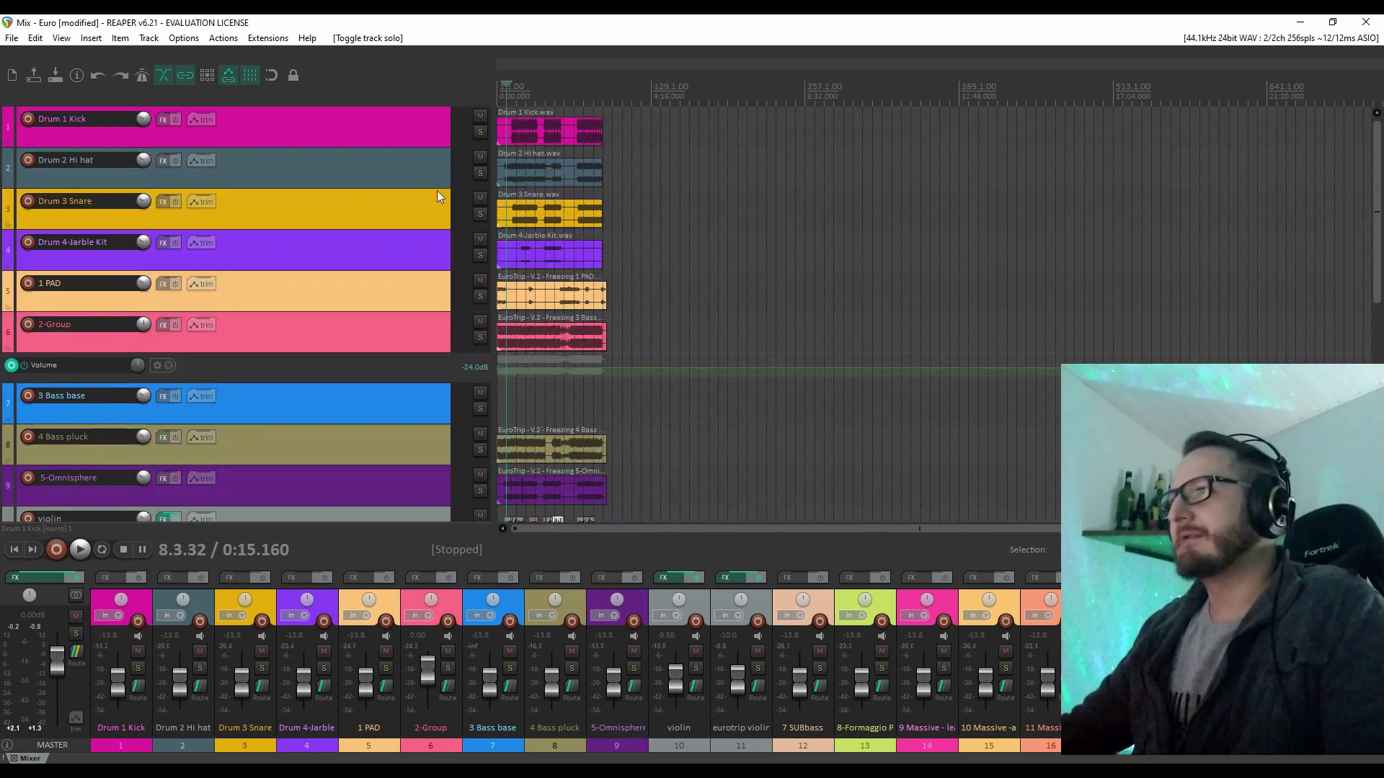
pyautogui.scroll(7, 574, 169)
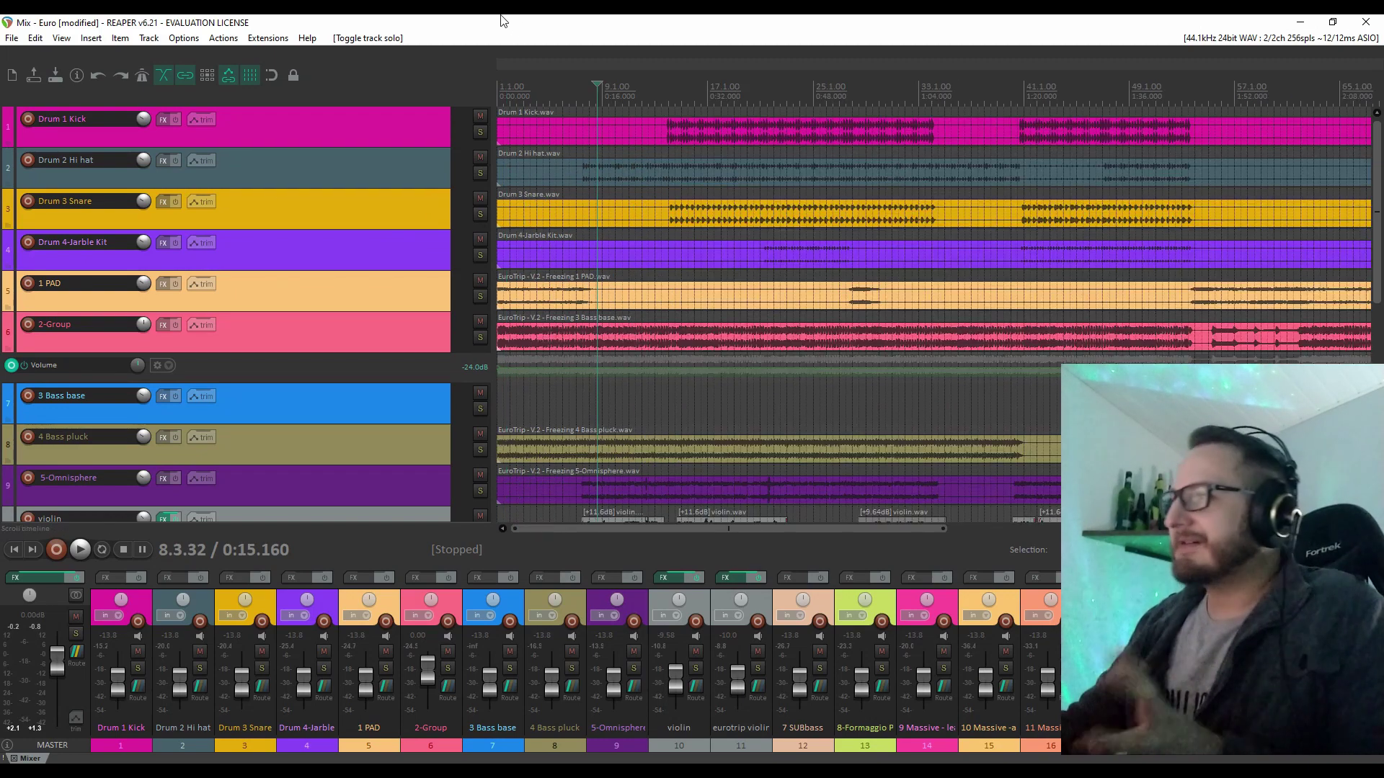
pyautogui.scroll(-5, 1364, 274)
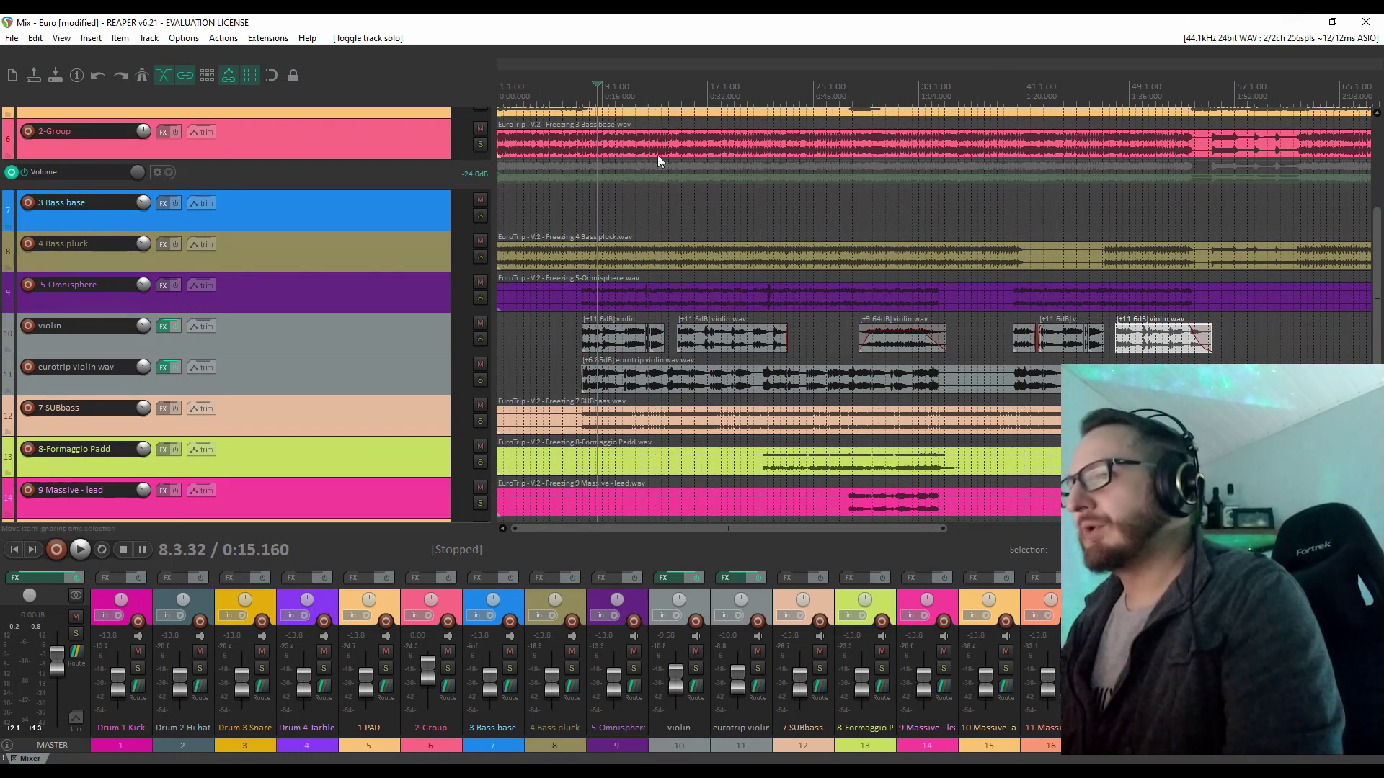
pyautogui.scroll(5, 358, 253)
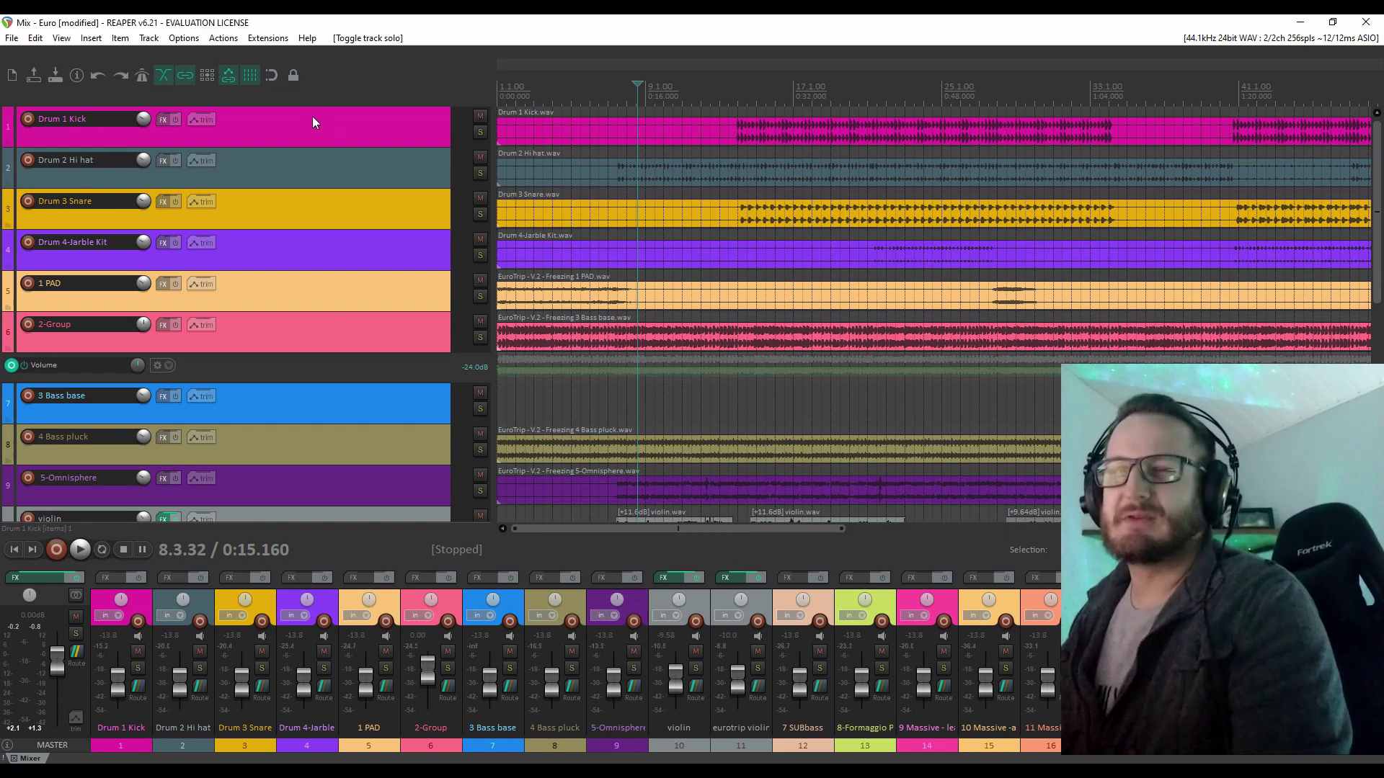
# Add an empty track above Drum 1 Kick and nest the four drum tracks inside it as a folder
pyautogui.rightClick(301, 132)
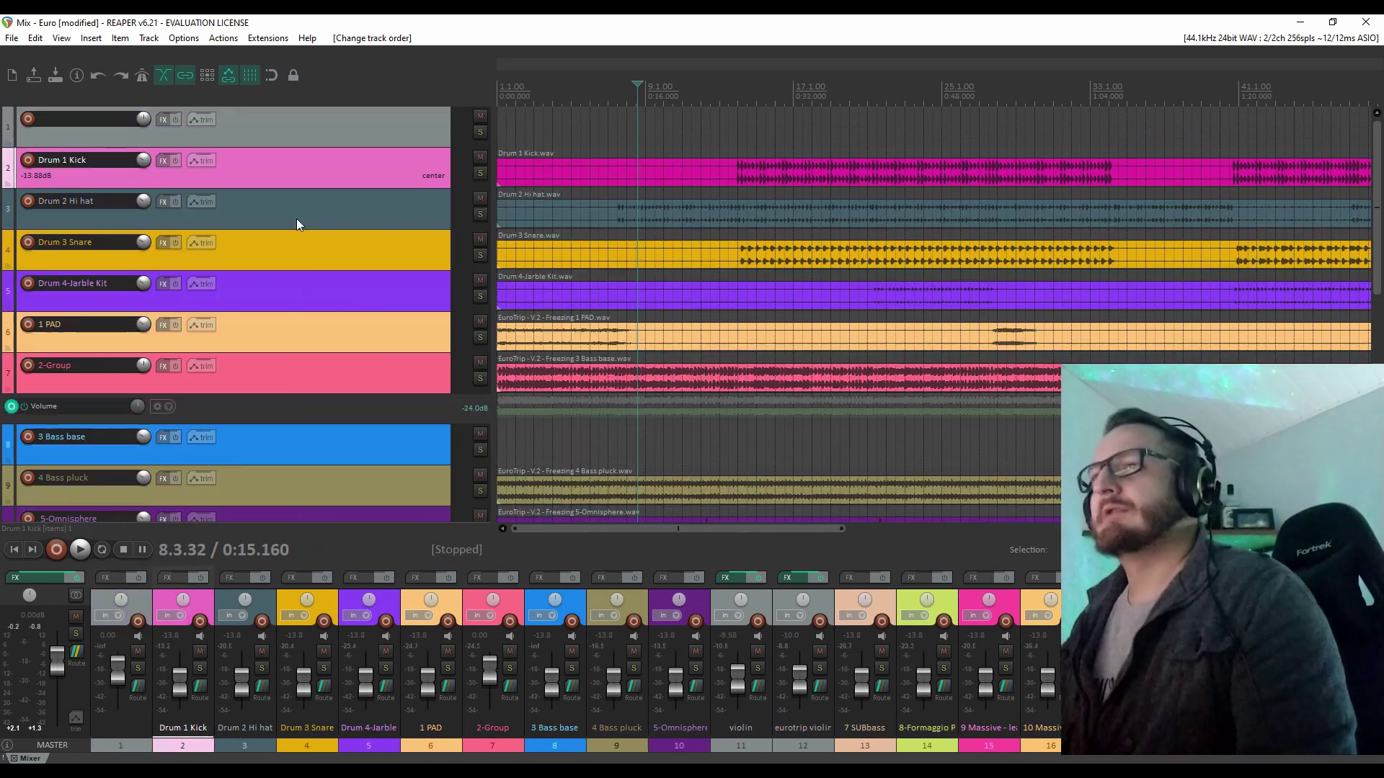
pyautogui.keyDown('shift'); pyautogui.click(323, 284); pyautogui.keyUp('shift')
pyautogui.moveTo(337, 166); pyautogui.dragTo(368, 131)
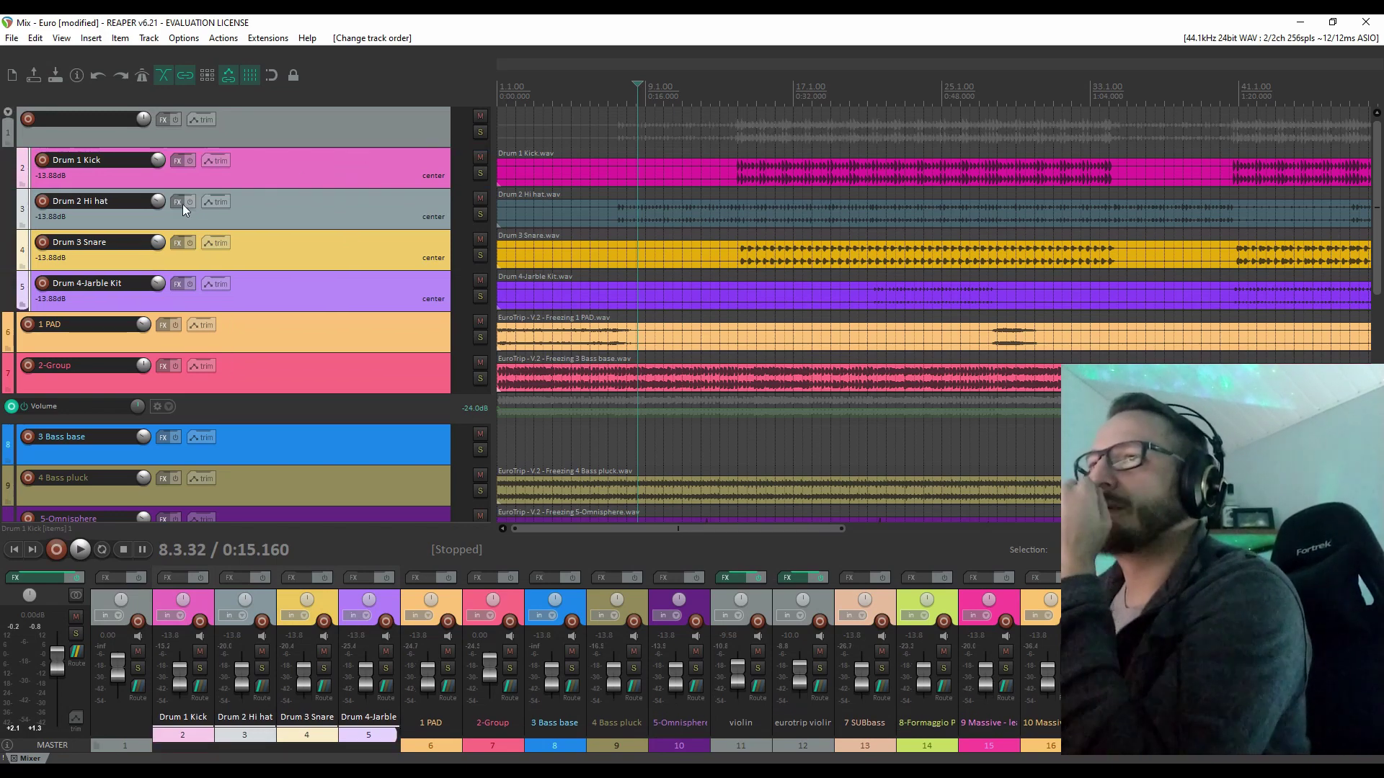
# Add the Waves CLA-2A Stereo (x86) compressor to the drum folder track, start playback, and close the track's FX chain window
pyautogui.click(162, 123)
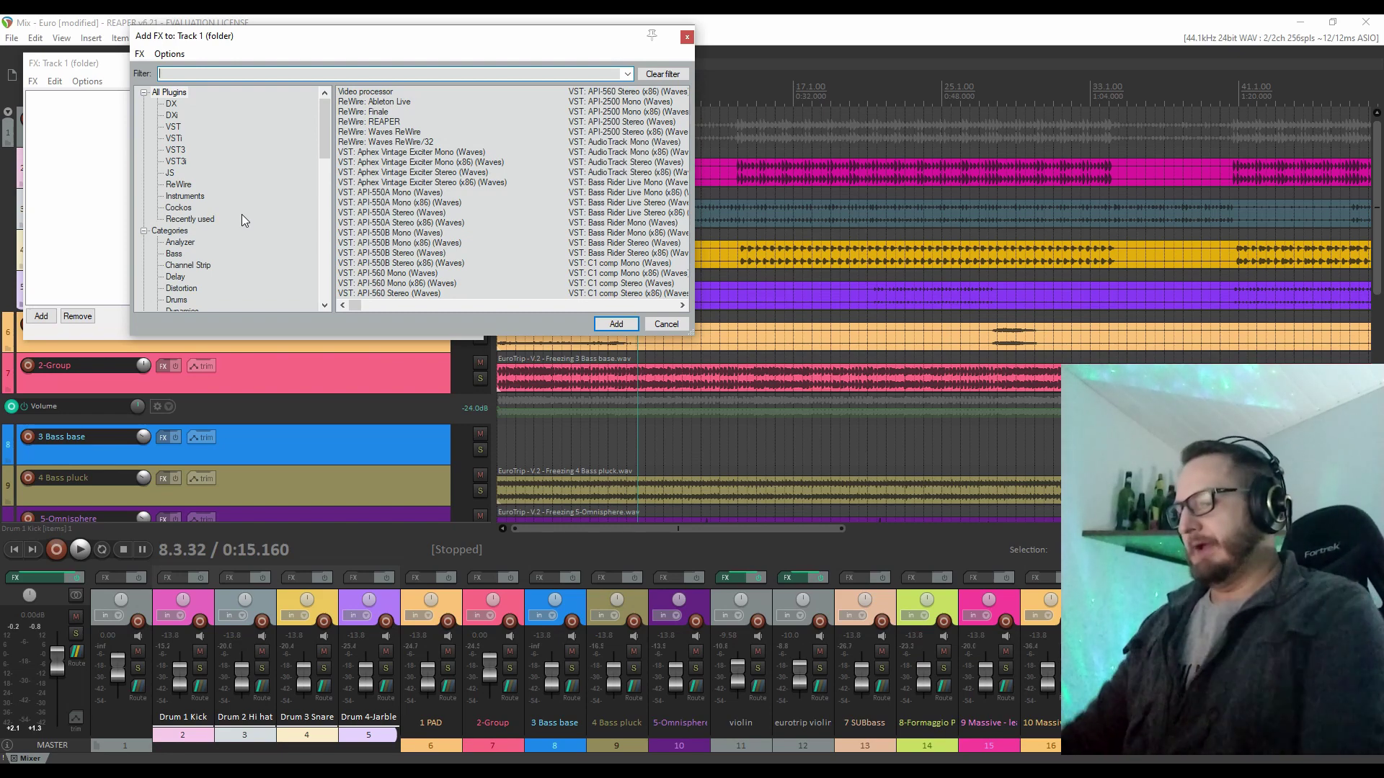
pyautogui.write('cla')
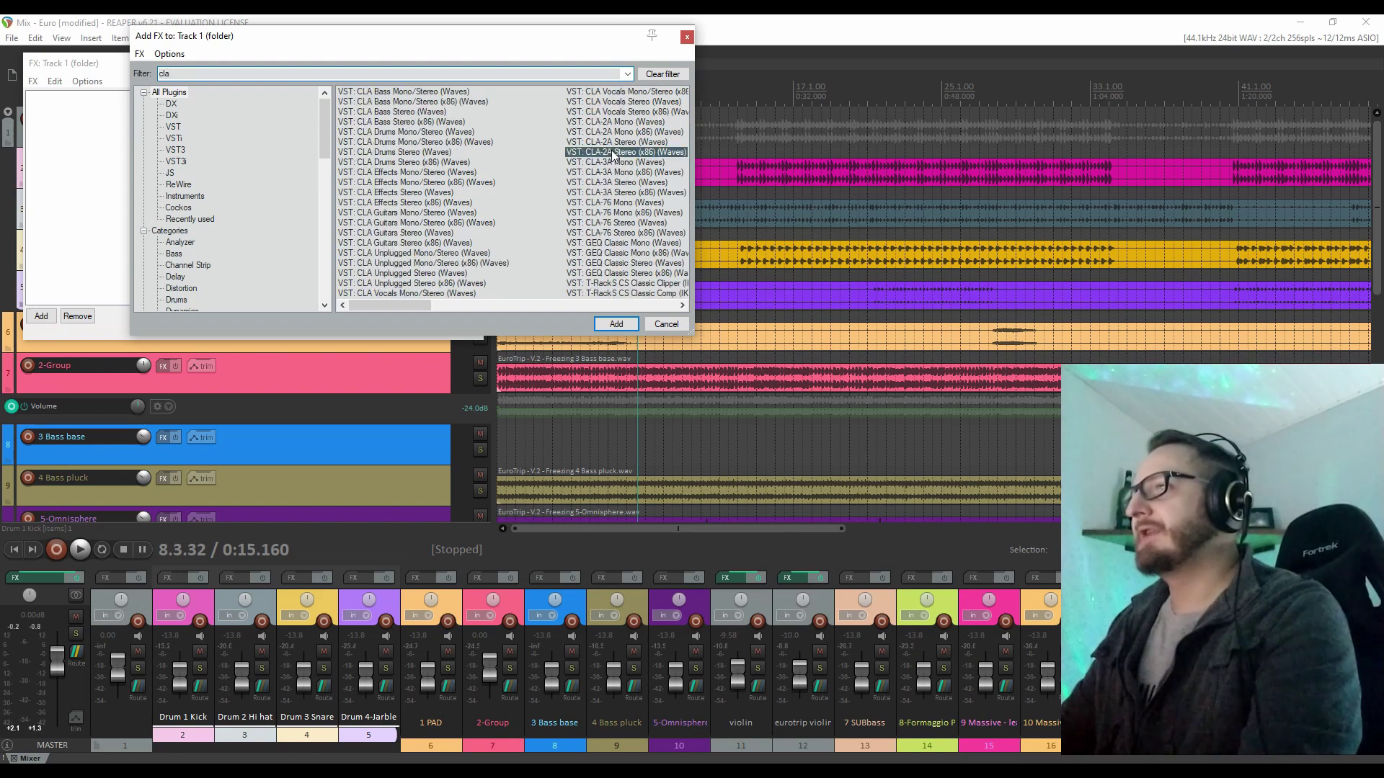
pyautogui.press('Return')
pyautogui.press('space')
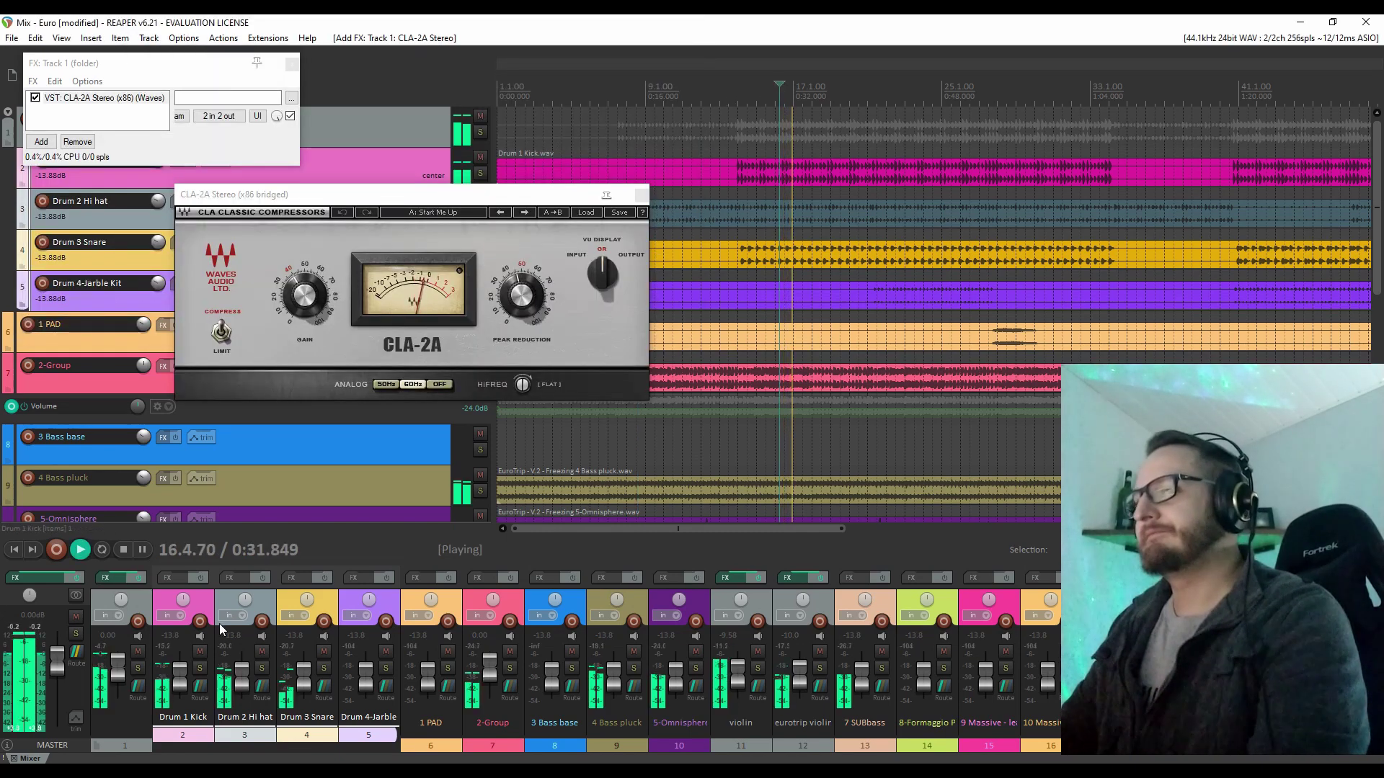
pyautogui.click(395, 120)
pyautogui.click(292, 64)
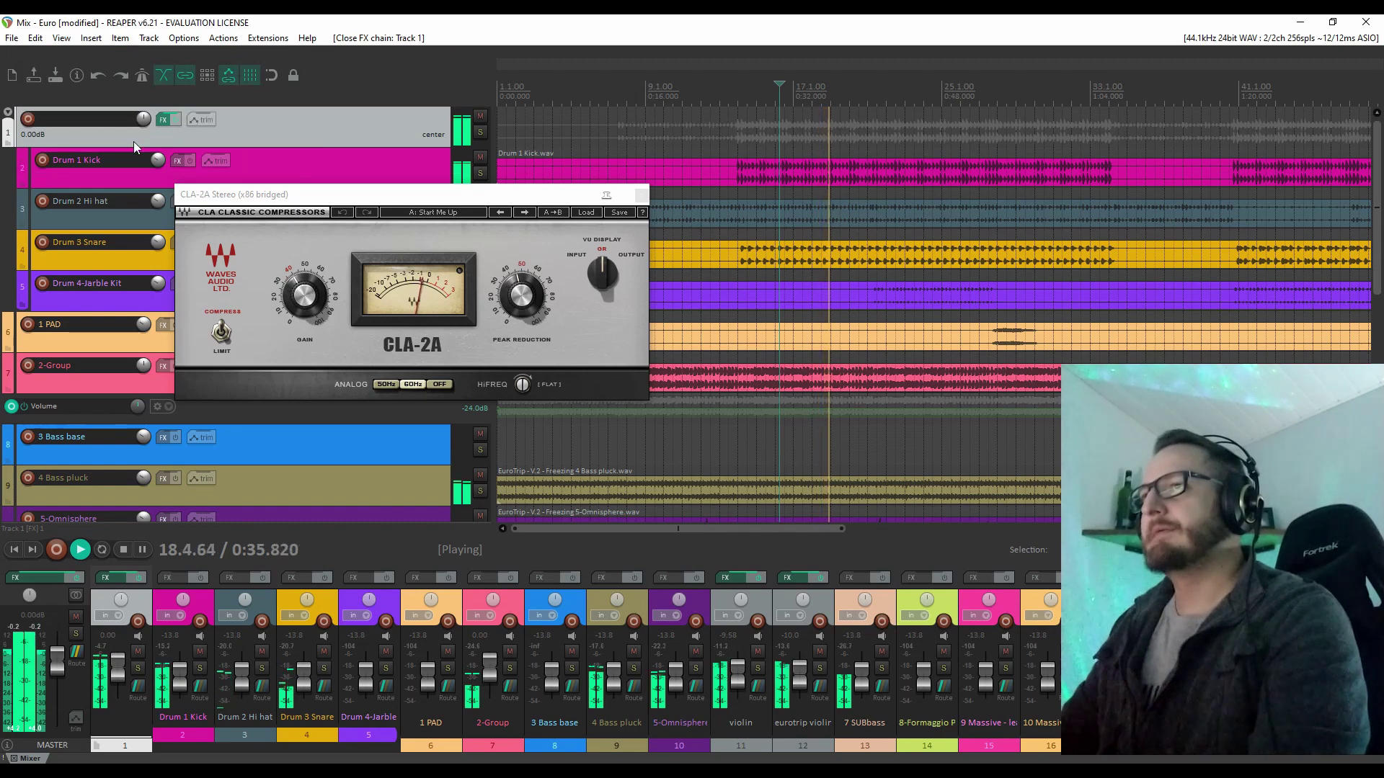
# Solo the drum folder track, set the CLA-2A gain to about 40.92 and adjust its peak reduction during playback
pyautogui.click(480, 132)
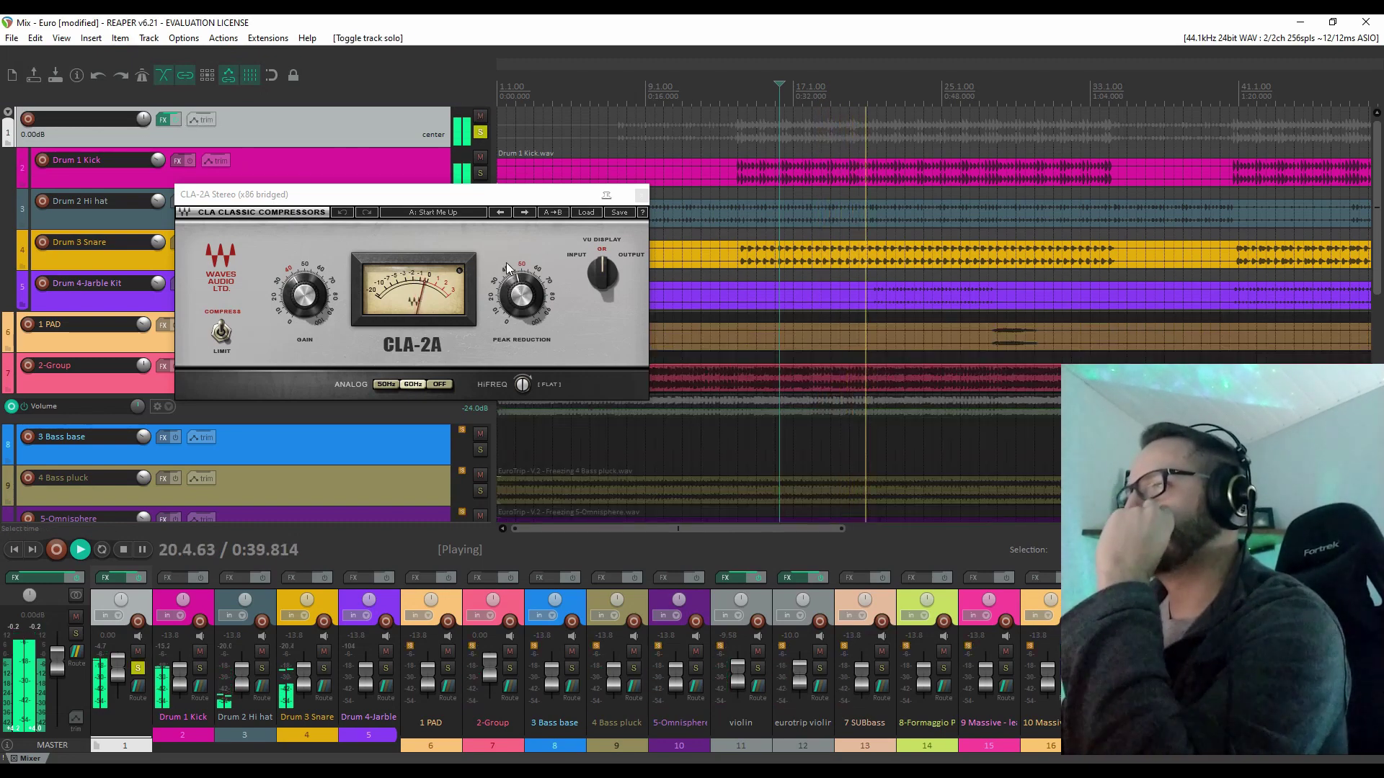
pyautogui.moveTo(304, 297); pyautogui.dragTo(303, 295)
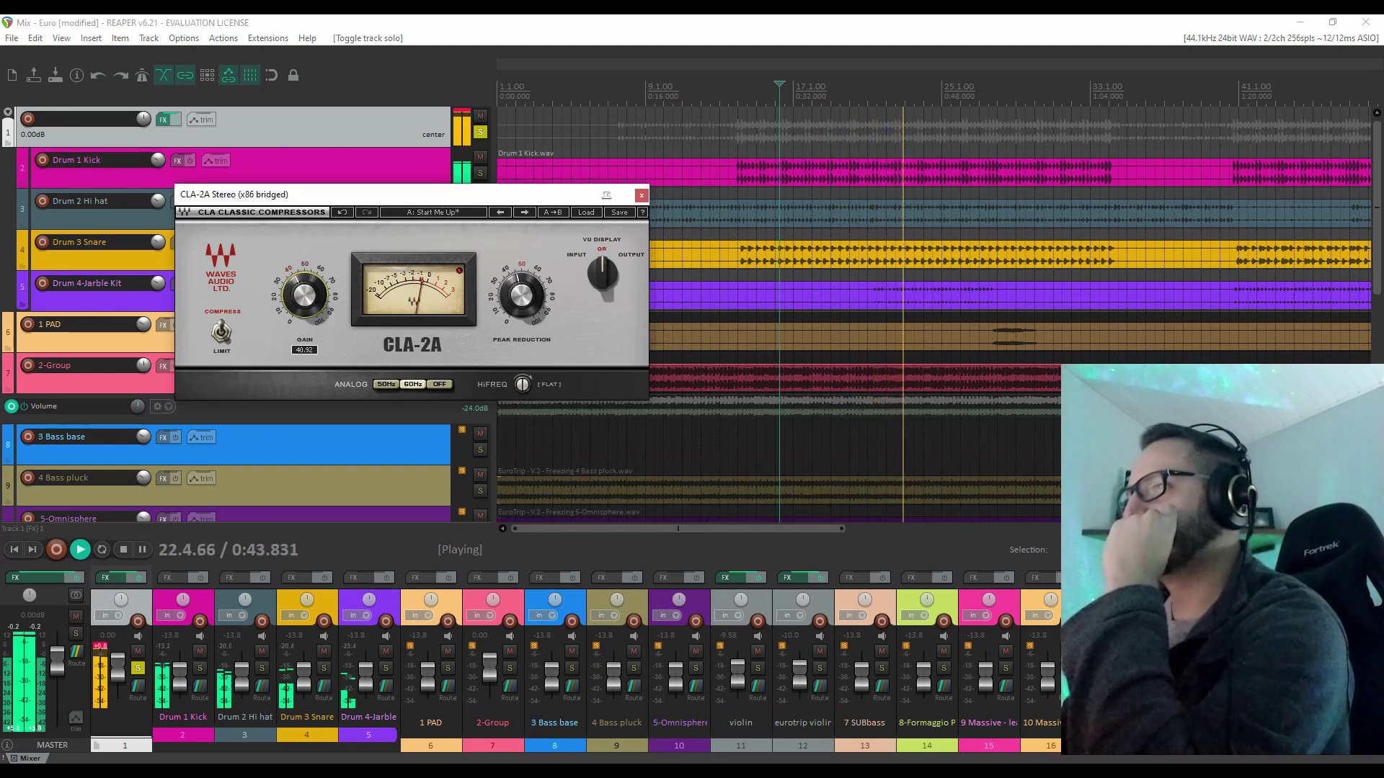
pyautogui.moveTo(521, 296)
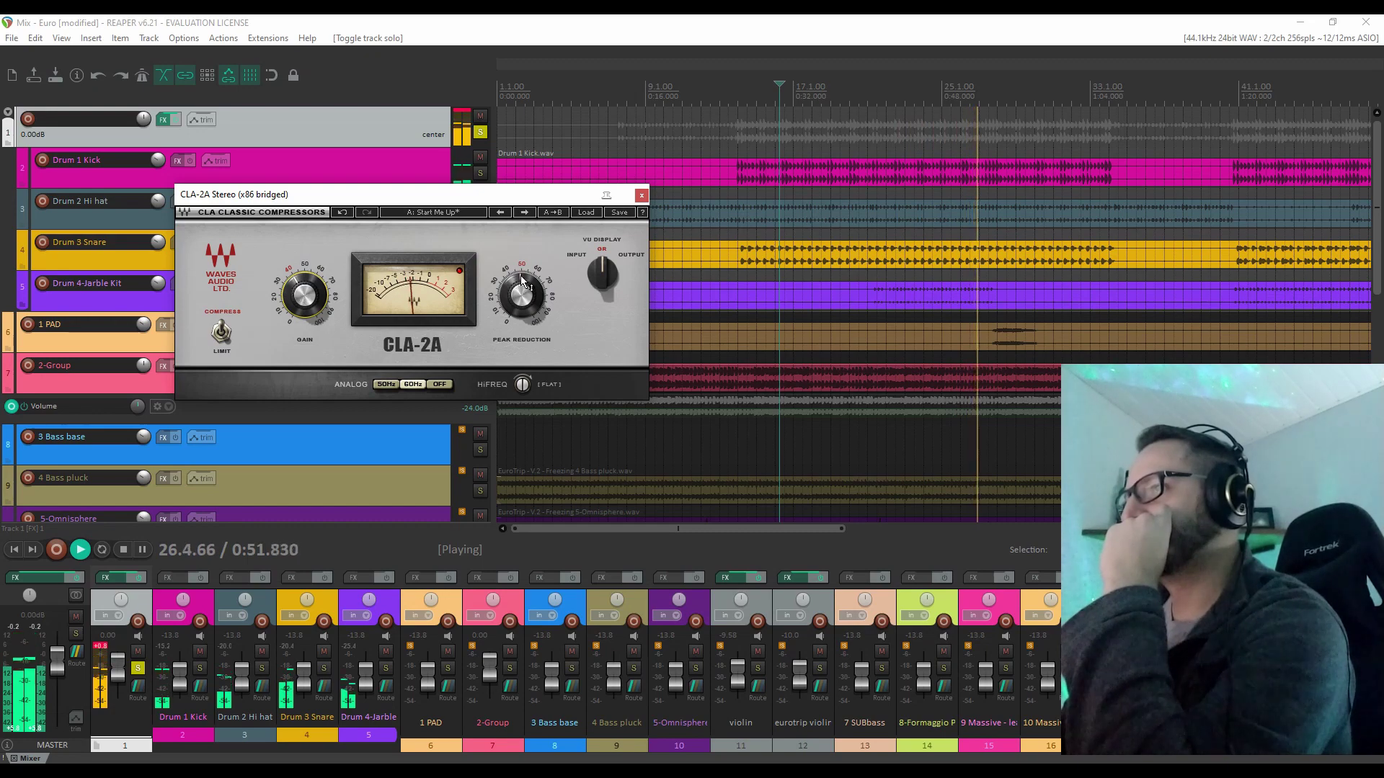
pyautogui.moveTo(520, 276); pyautogui.dragTo(521, 286)
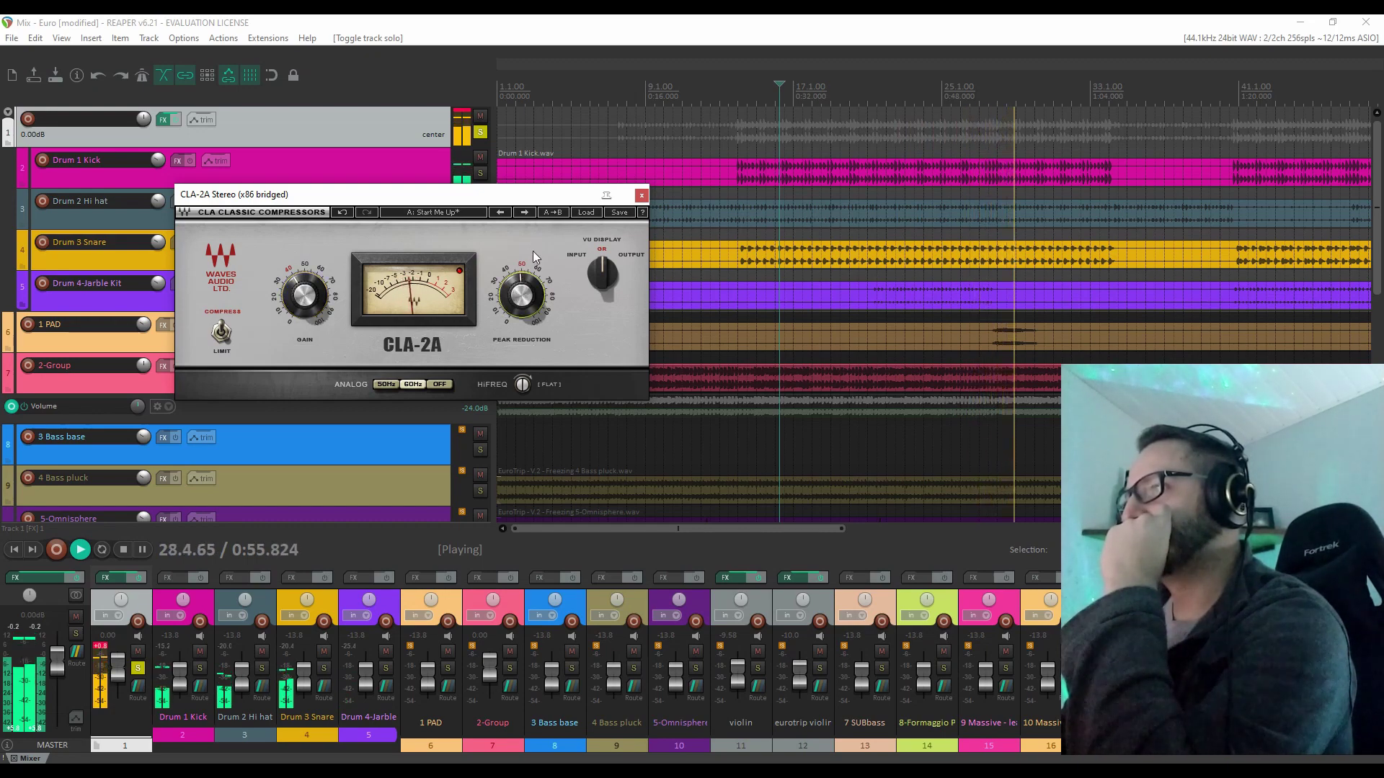
# Replay the drums from about bar 14 and lower the drum folder track's volume to -1.70 dB
pyautogui.click(749, 94)
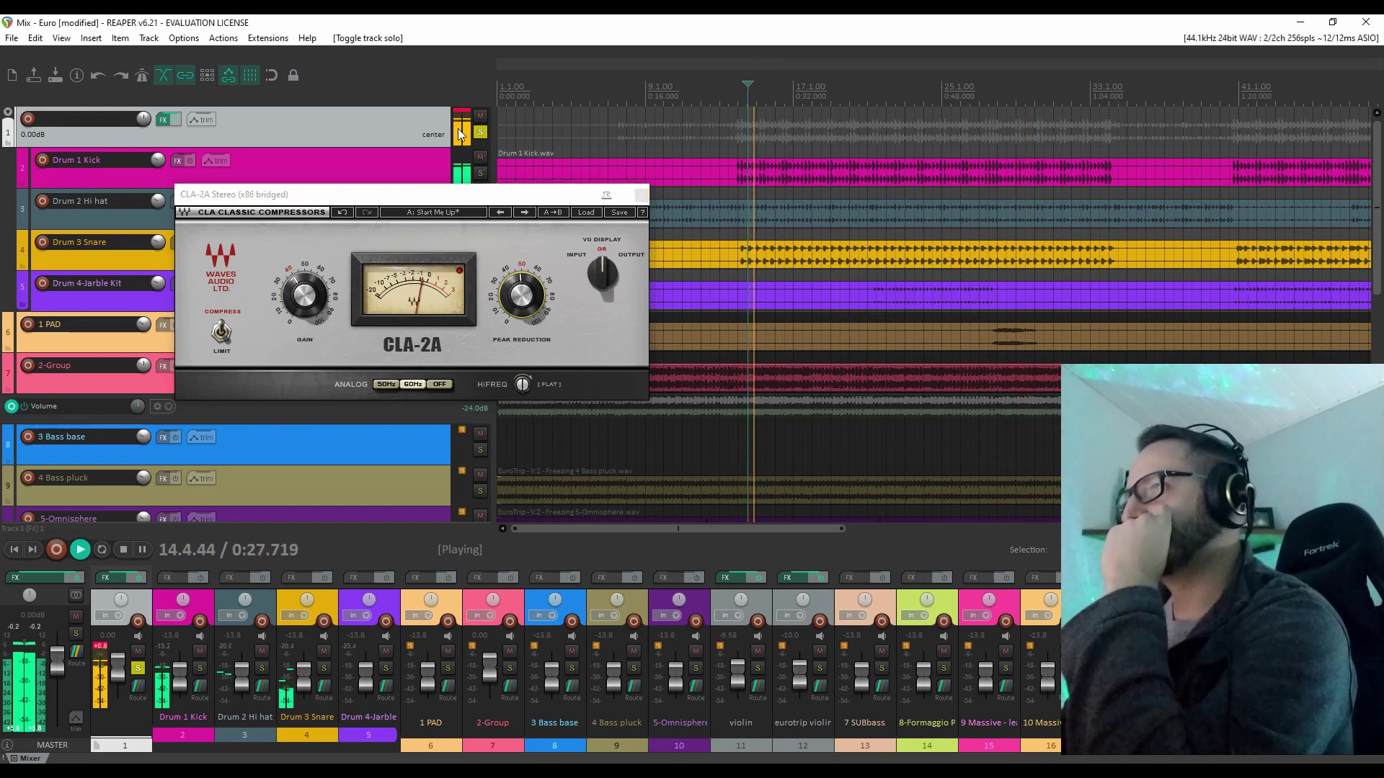
pyautogui.moveTo(144, 119); pyautogui.dragTo(143, 124)
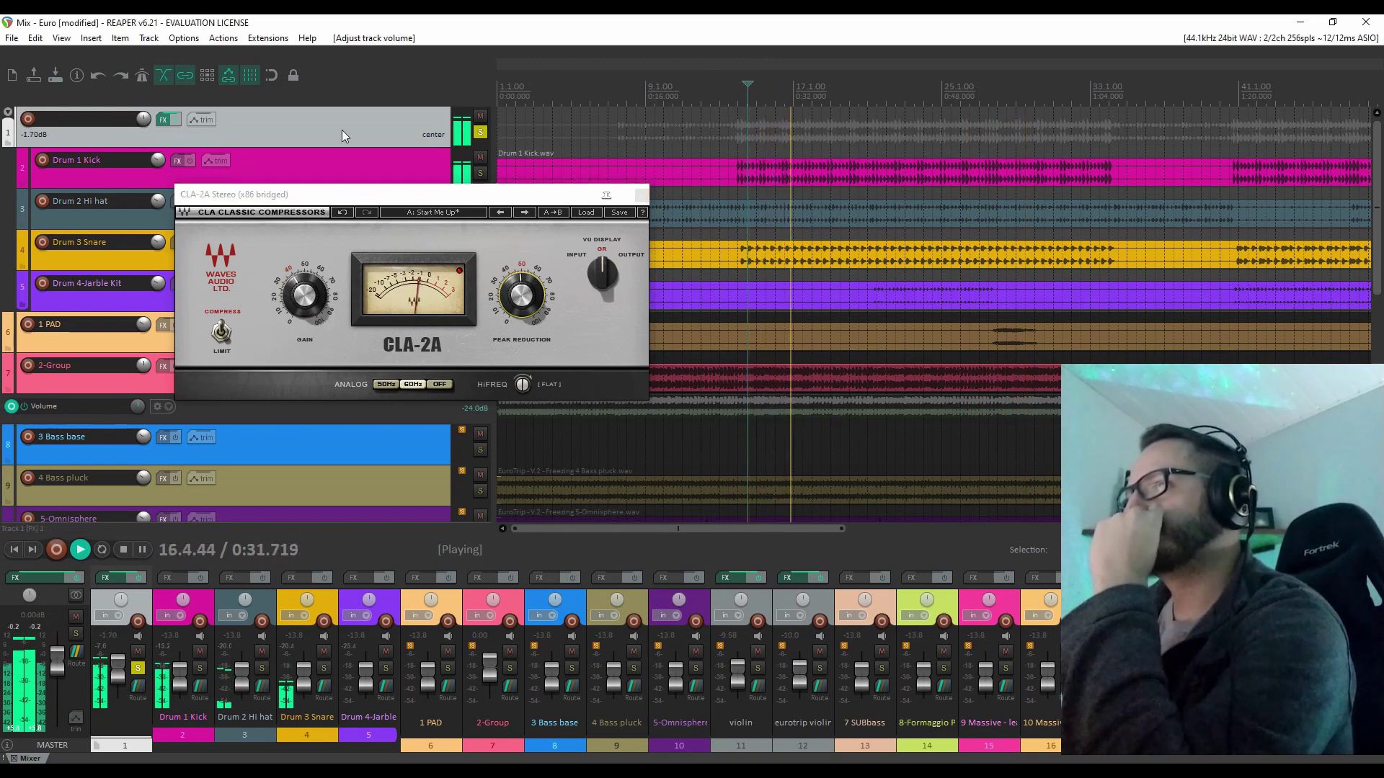
# Set the CLA-2A gain to 41.40, raise the Drum 1 Kick volume to -6.61 dB, and replay from about bar 14
pyautogui.moveTo(305, 294); pyautogui.dragTo(305, 293)
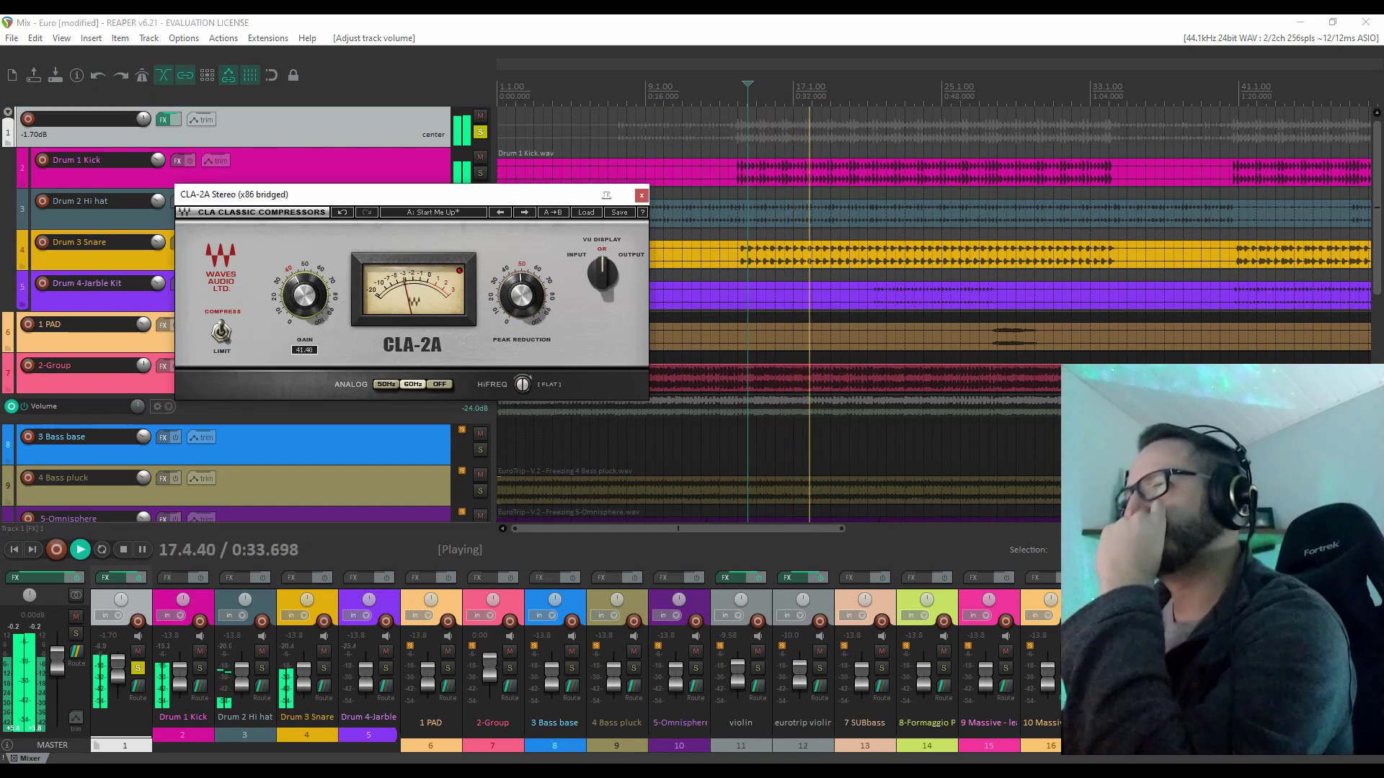
pyautogui.moveTo(524, 287)
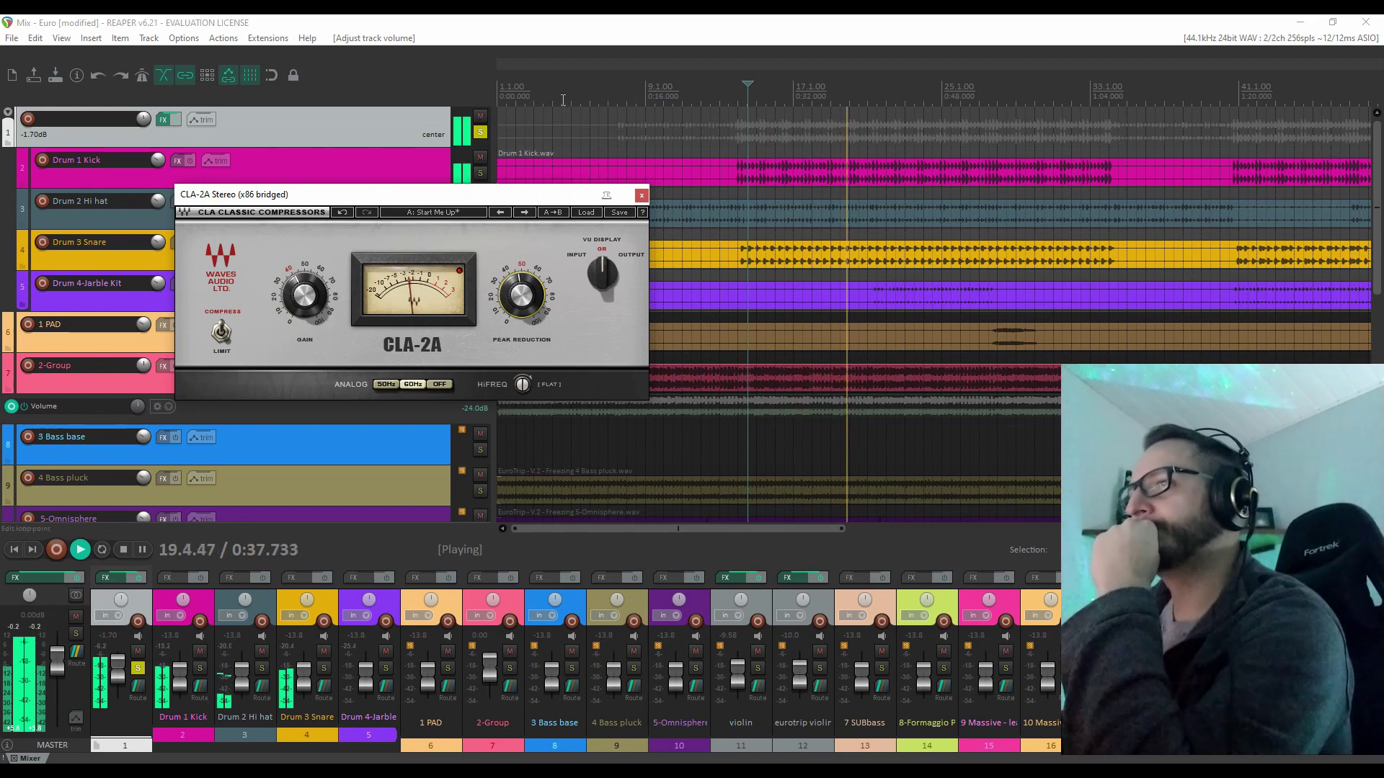
pyautogui.moveTo(157, 160); pyautogui.dragTo(158, 157)
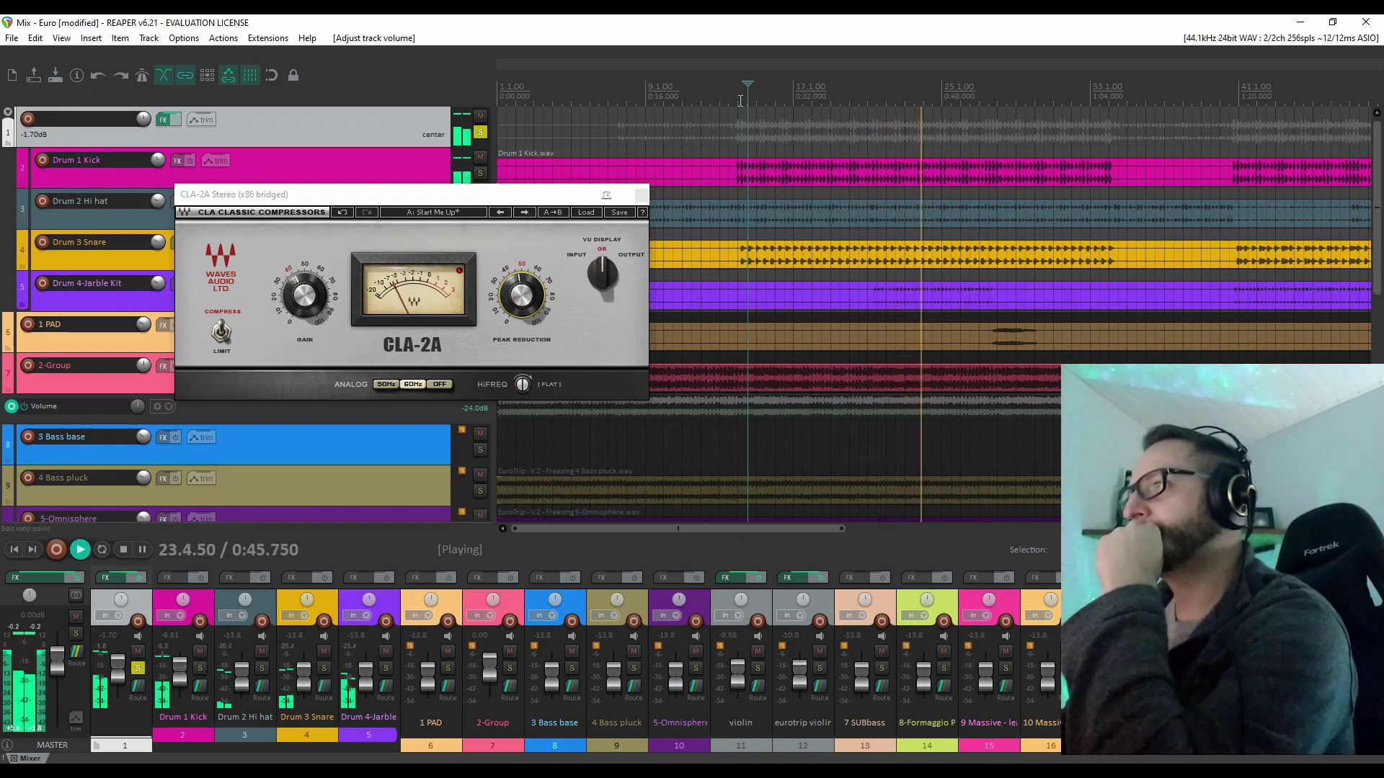
pyautogui.click(738, 100)
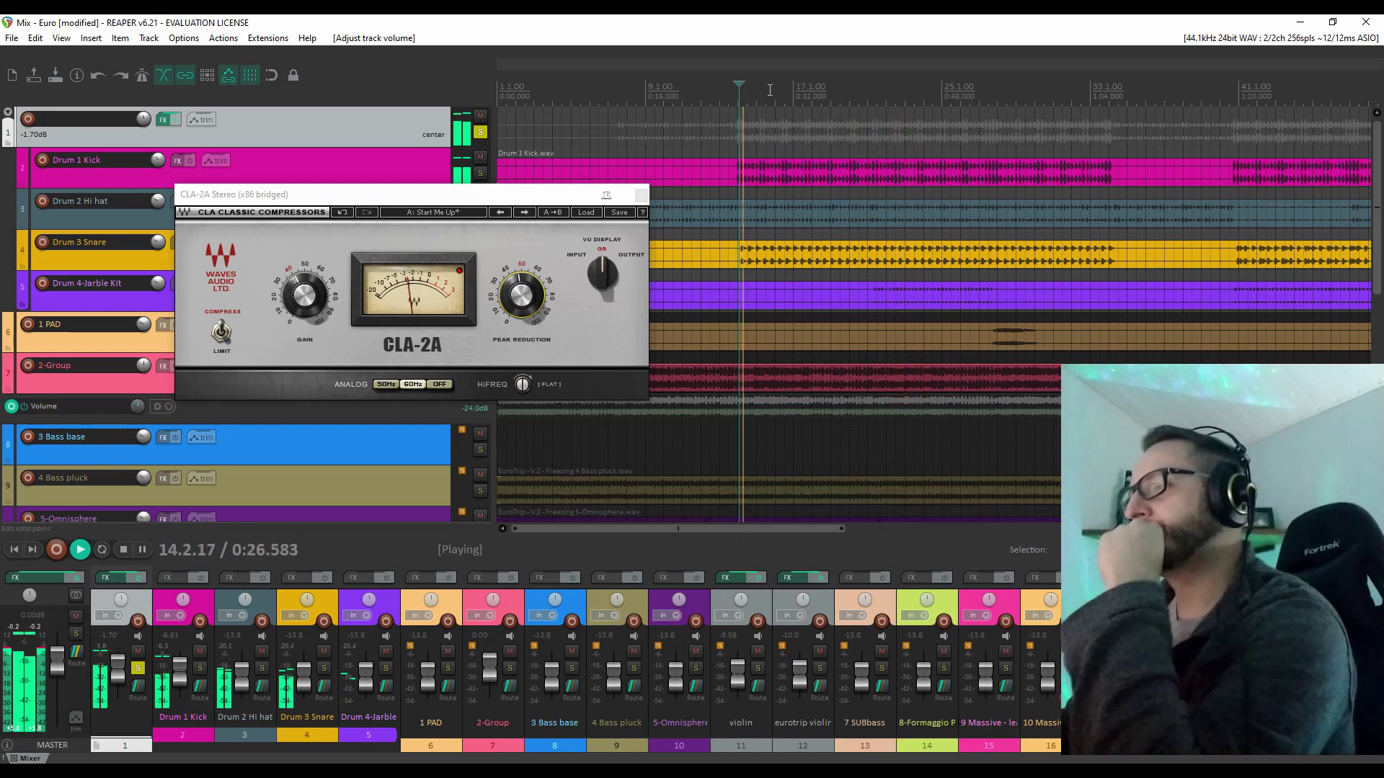
# Unsolo the drum folder track, then set the CLA-2A gain to 37.00 and fine-tune its peak reduction against the full mix
pyautogui.click(481, 131)
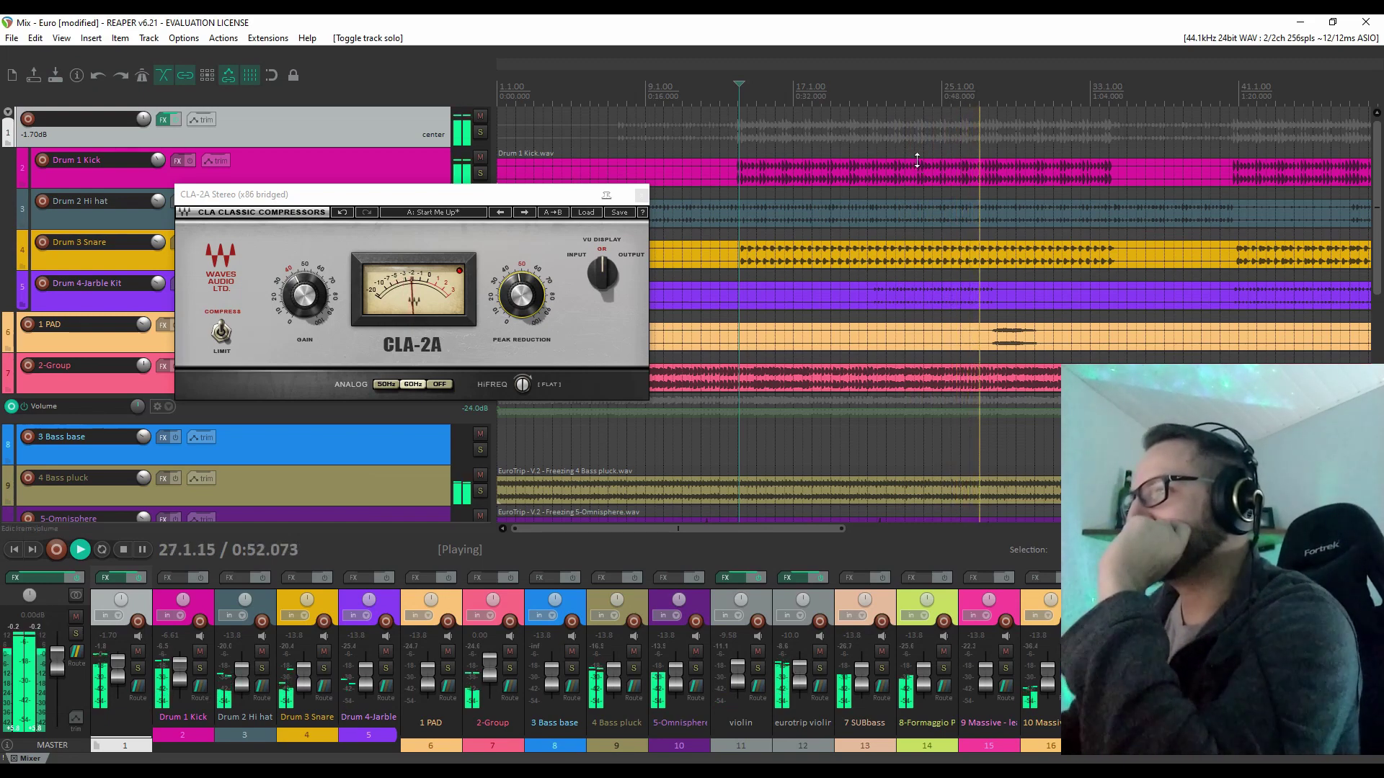
pyautogui.moveTo(304, 296); pyautogui.dragTo(292, 292)
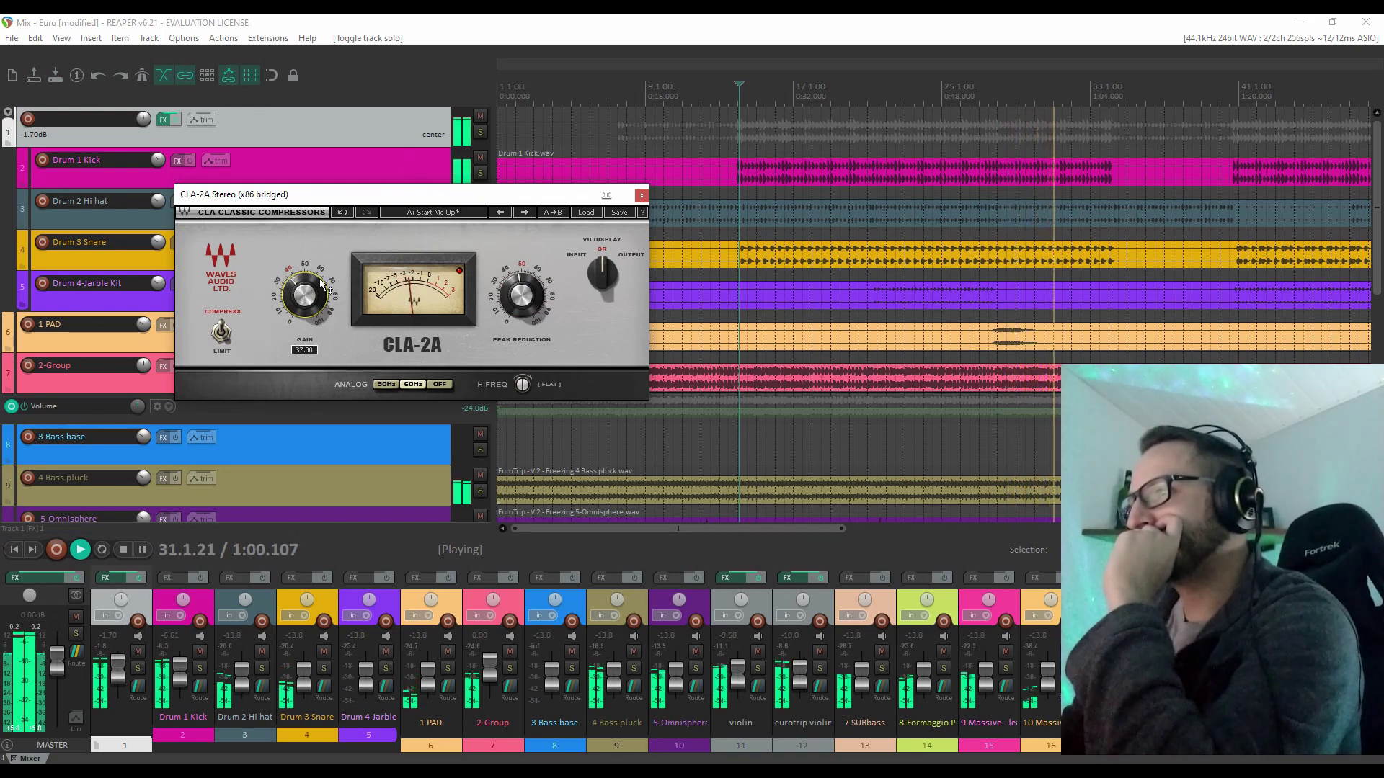
pyautogui.moveTo(531, 287); pyautogui.dragTo(530, 288)
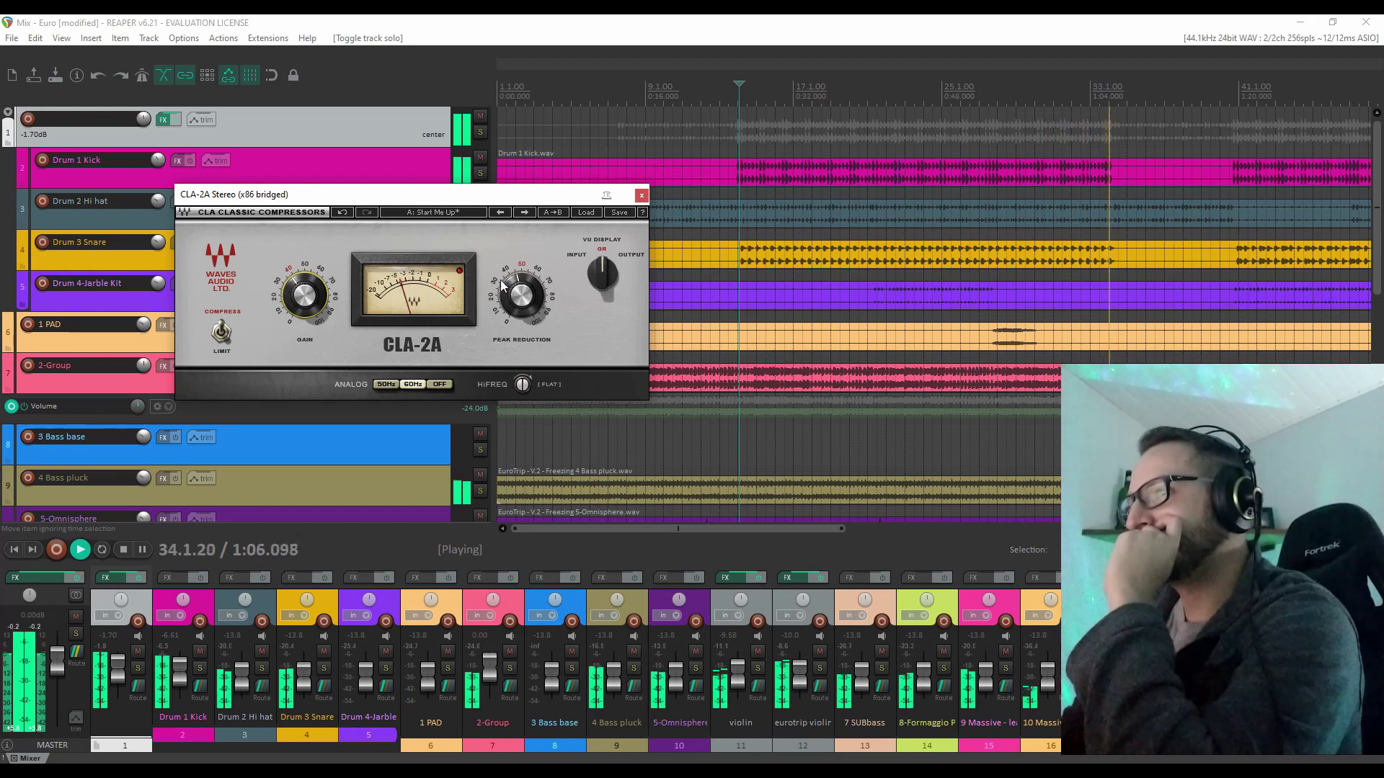
# Raise the drum folder track's volume to -0.75 dB, replay from about bar 17, and close the CLA-2A window
pyautogui.moveTo(141, 121); pyautogui.dragTo(141, 119)
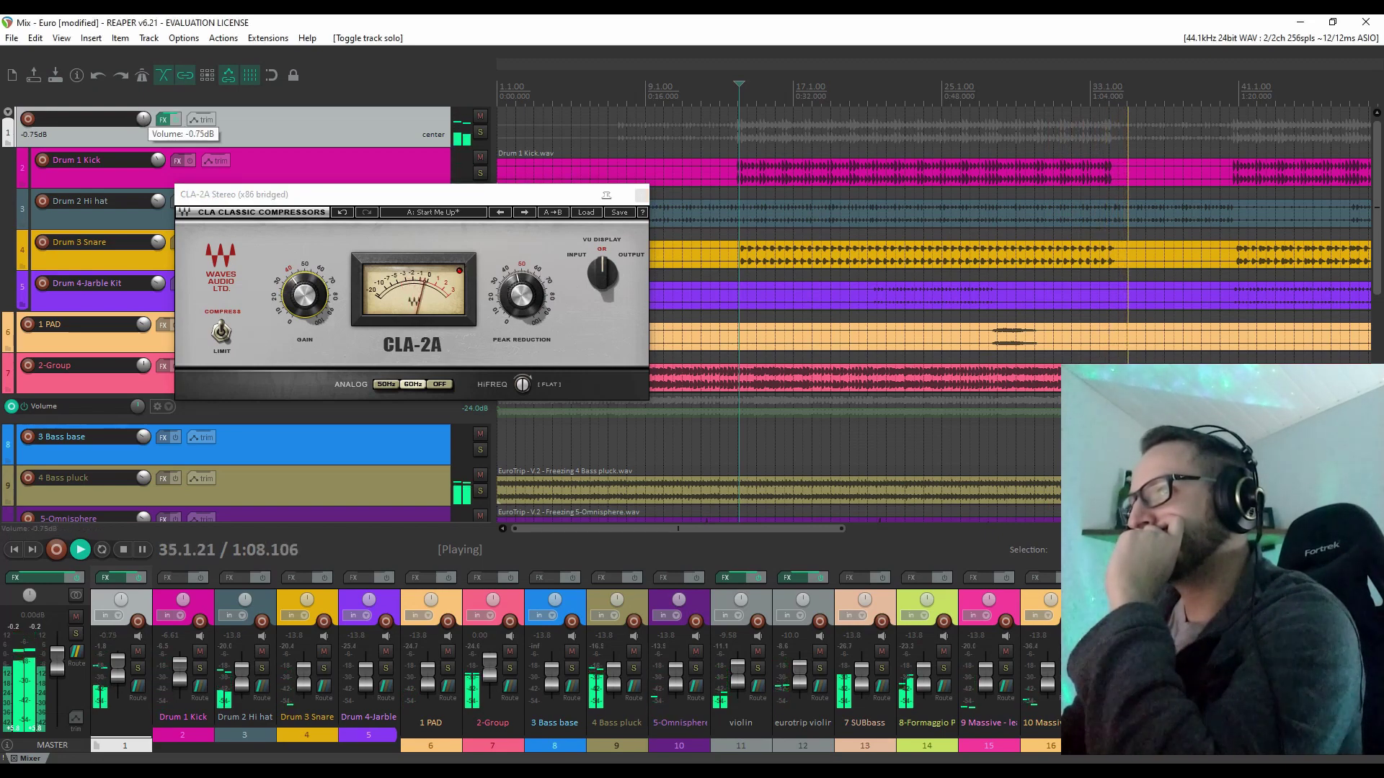
pyautogui.click(789, 130)
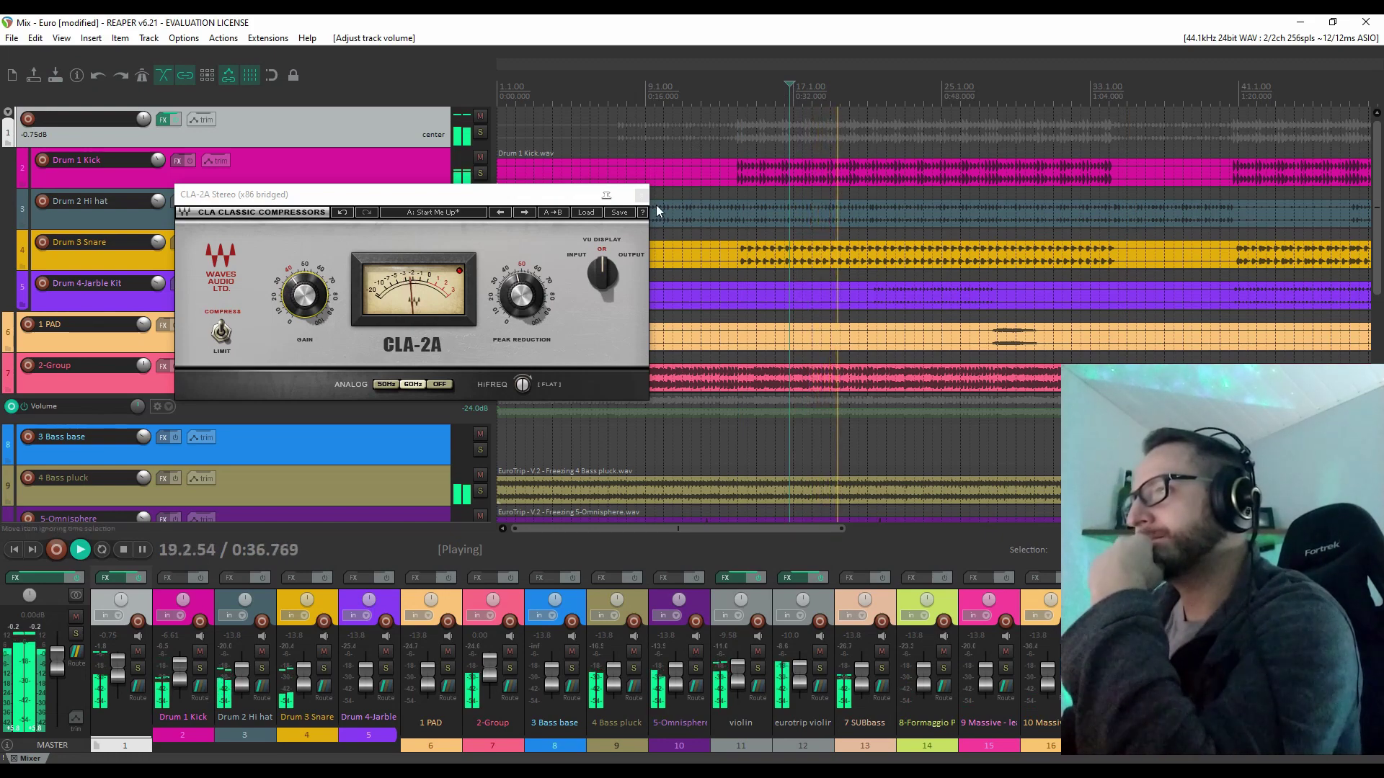
pyautogui.click(641, 194)
# Insert an empty track beside the violin track and place it directly above violin
pyautogui.scroll(-3, 1118, 325)
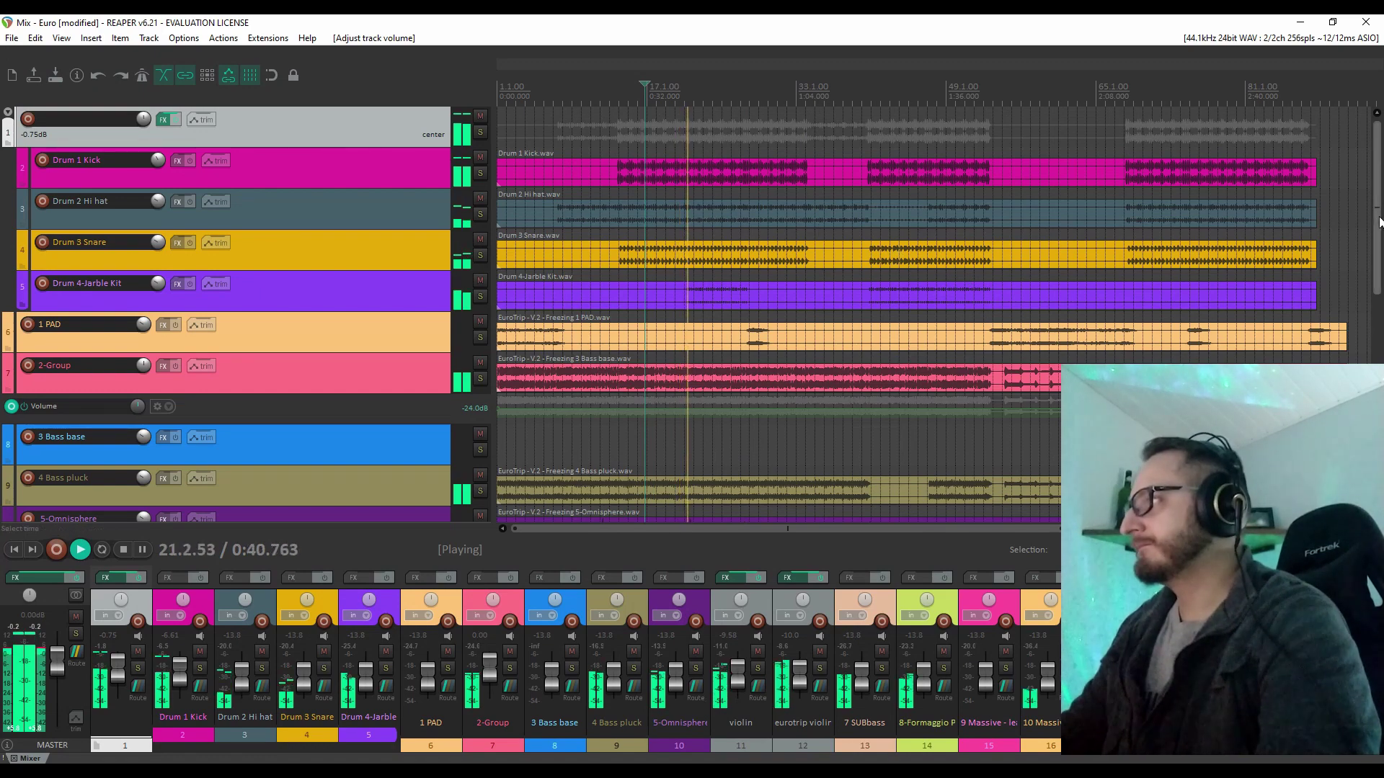
pyautogui.scroll(-5, 1379, 222)
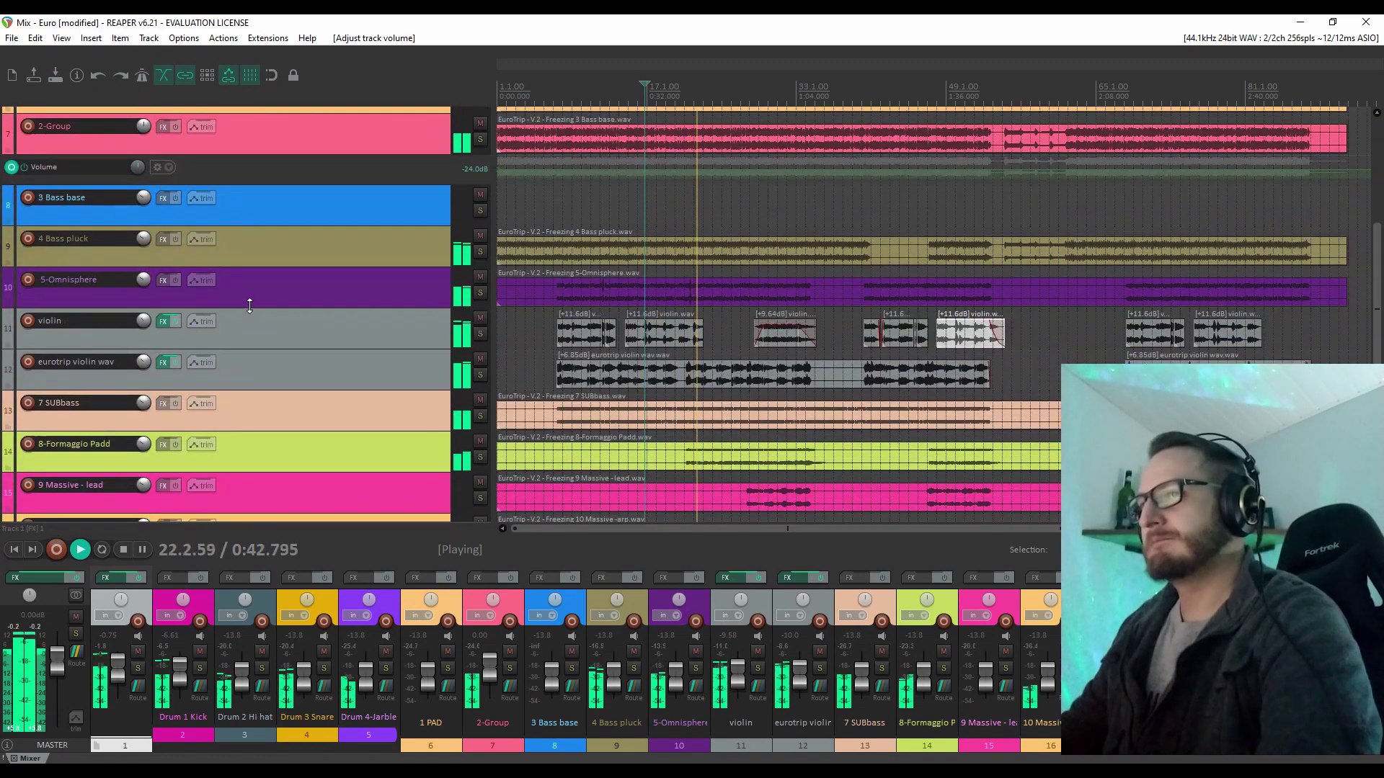
pyautogui.rightClick(321, 323)
pyautogui.click(332, 330)
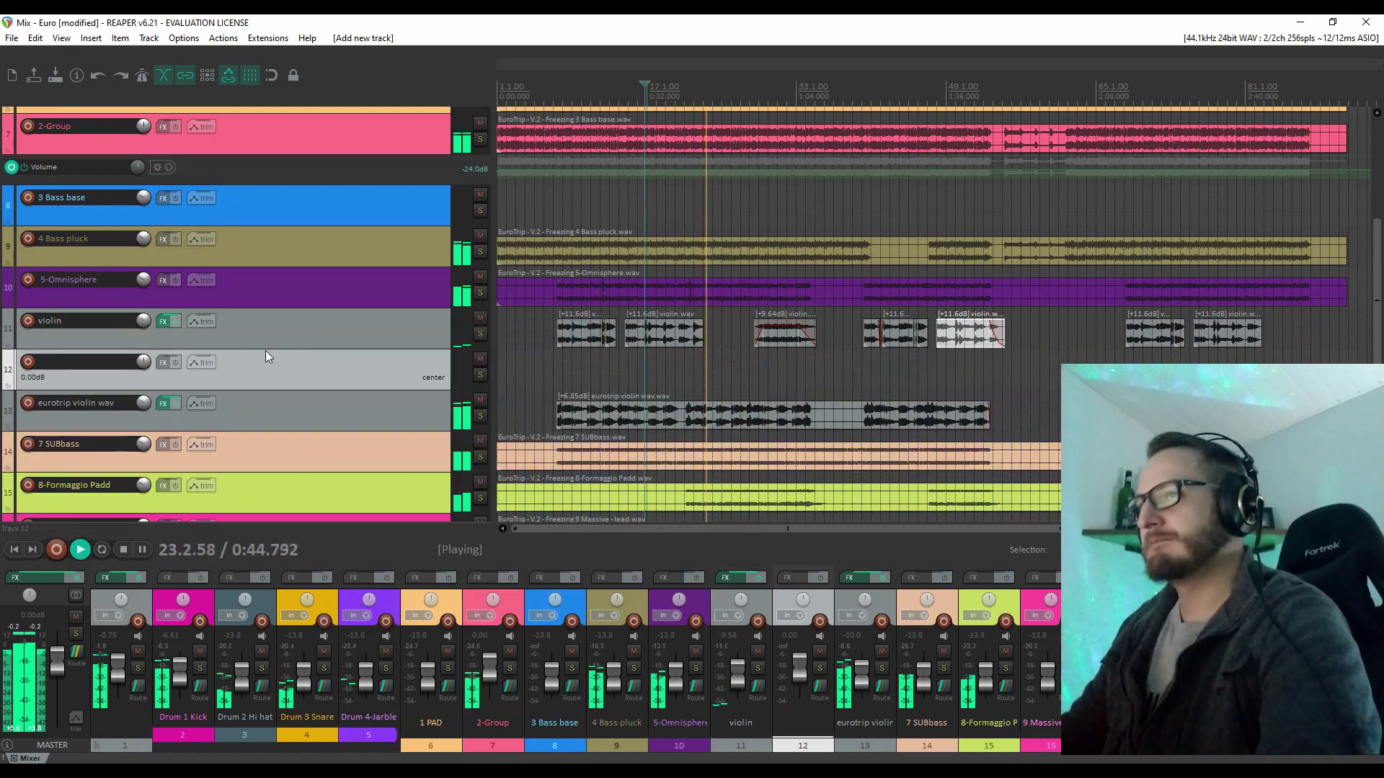
pyautogui.moveTo(265, 351); pyautogui.dragTo(203, 306)
pyautogui.rightClick(266, 335)
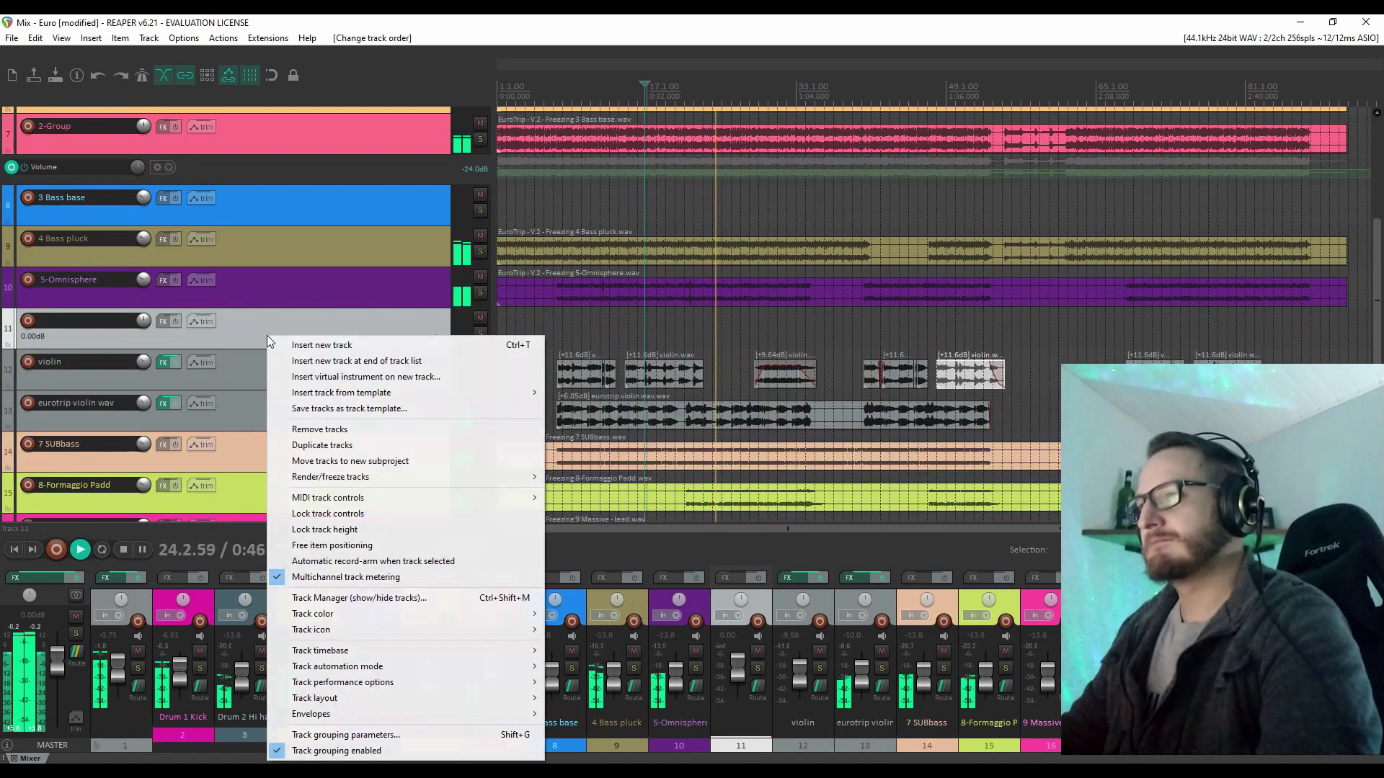
pyautogui.click(225, 326)
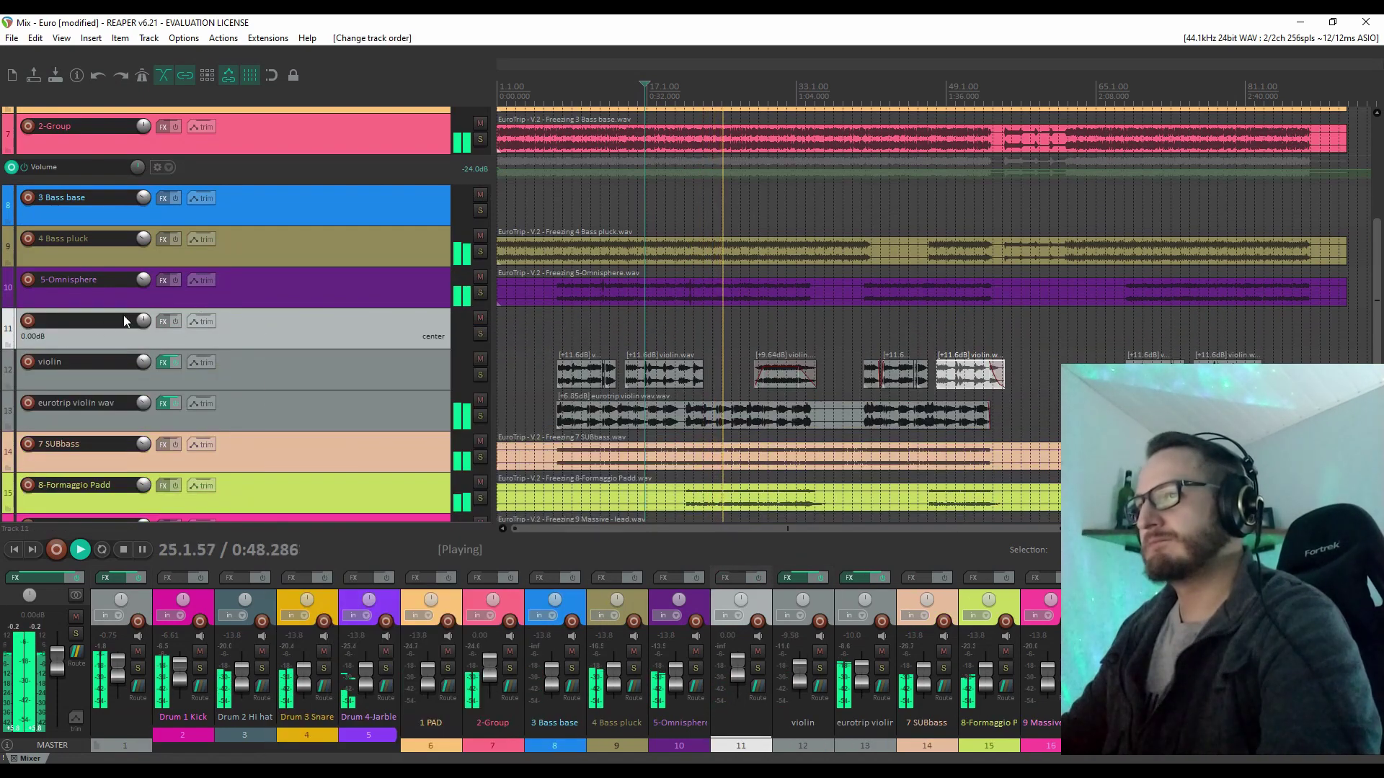
# Stop playback and nest the violin and eurotrip violin wav tracks inside the empty track above them as a folder
pyautogui.click(259, 382)
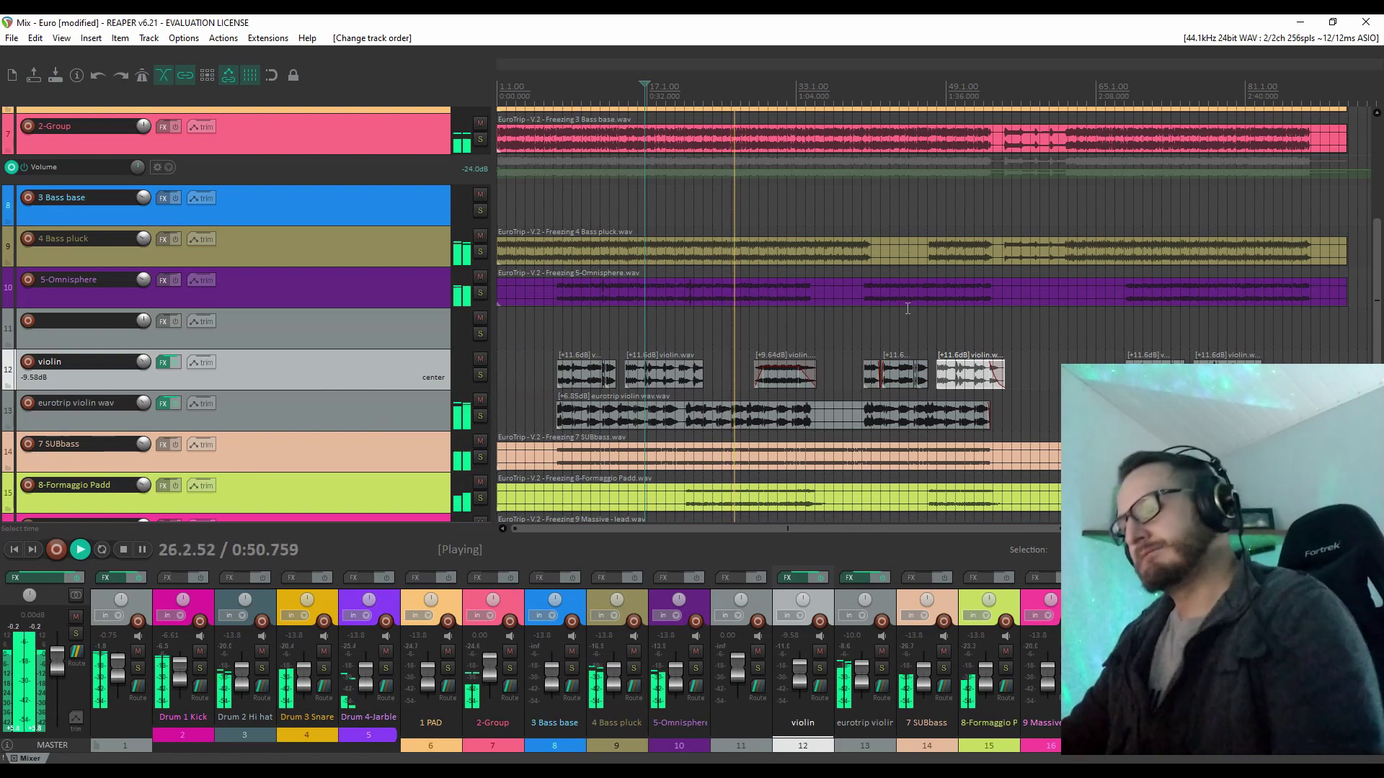
pyautogui.press('space')
pyautogui.click(346, 417)
pyautogui.keyDown('ctrl'); pyautogui.click(353, 374); pyautogui.keyUp('ctrl')
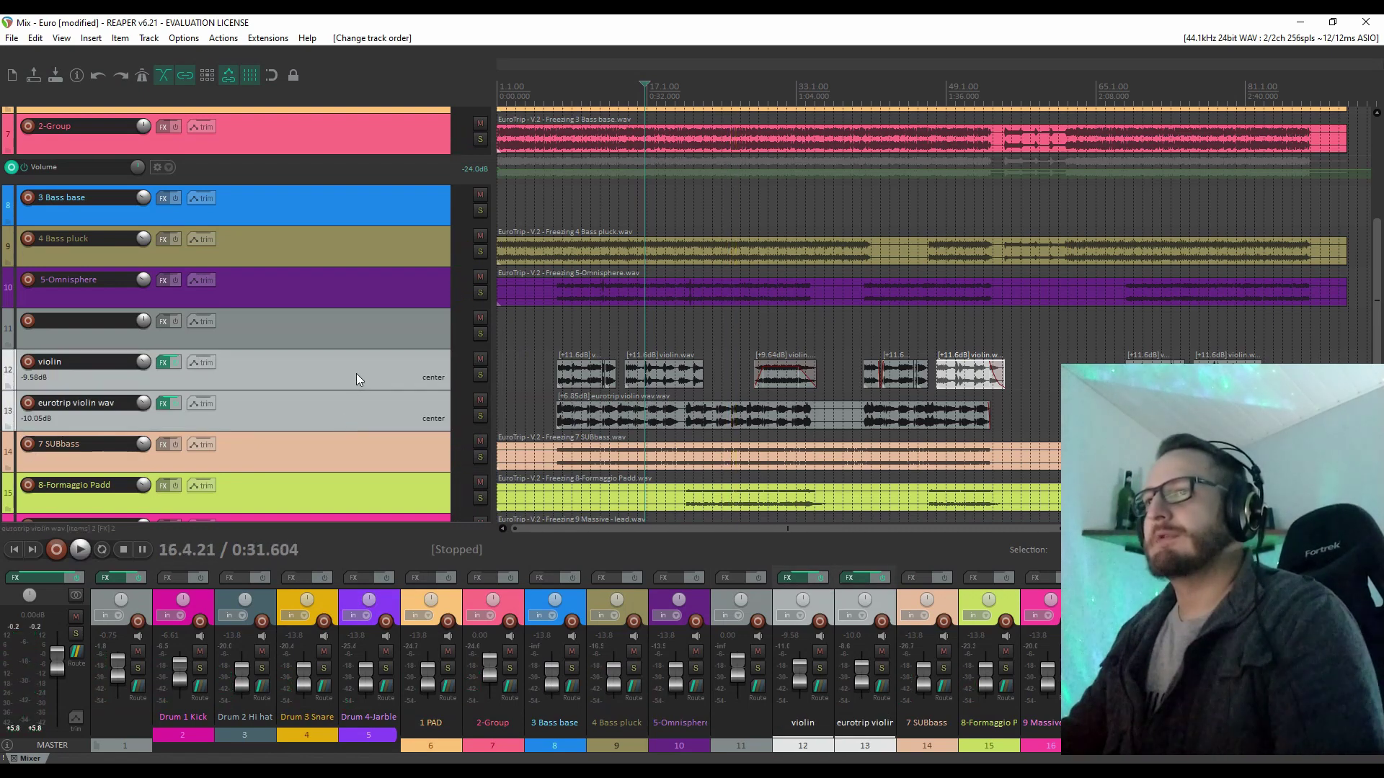
pyautogui.moveTo(357, 373); pyautogui.dragTo(362, 327)
# Add the Waves CLA-76 Stereo compressor to the violin folder track and adjust its input during playback
pyautogui.click(164, 322)
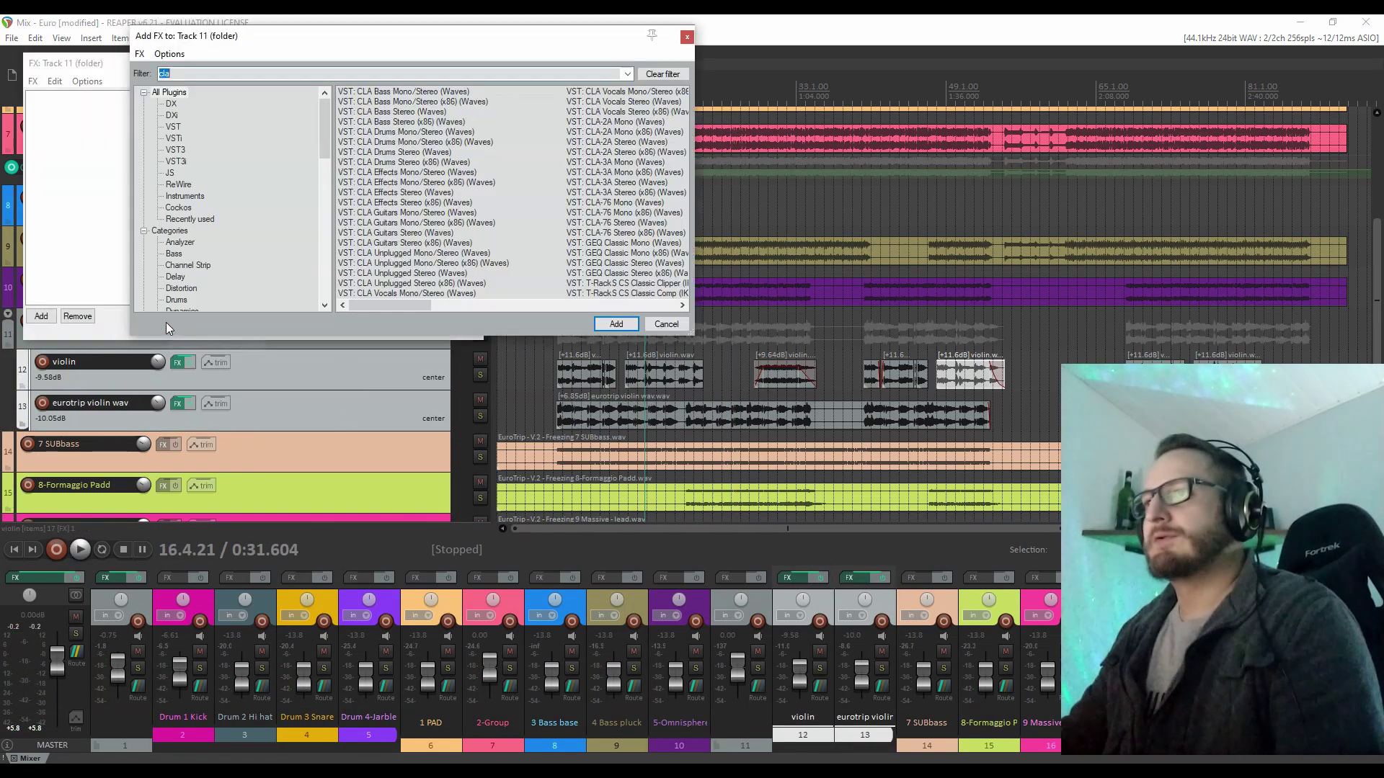
pyautogui.doubleClick(597, 223)
pyautogui.press('space')
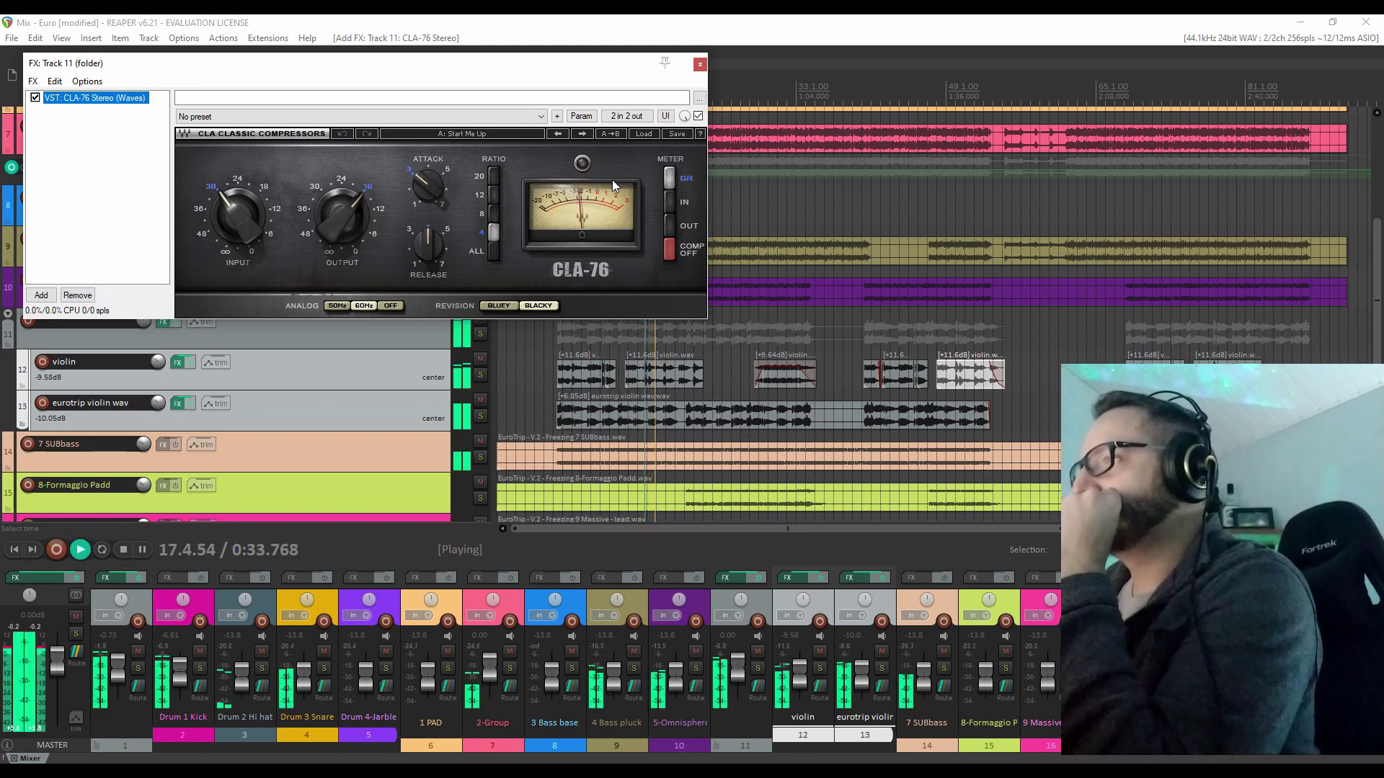
pyautogui.moveTo(296, 67); pyautogui.dragTo(470, 75)
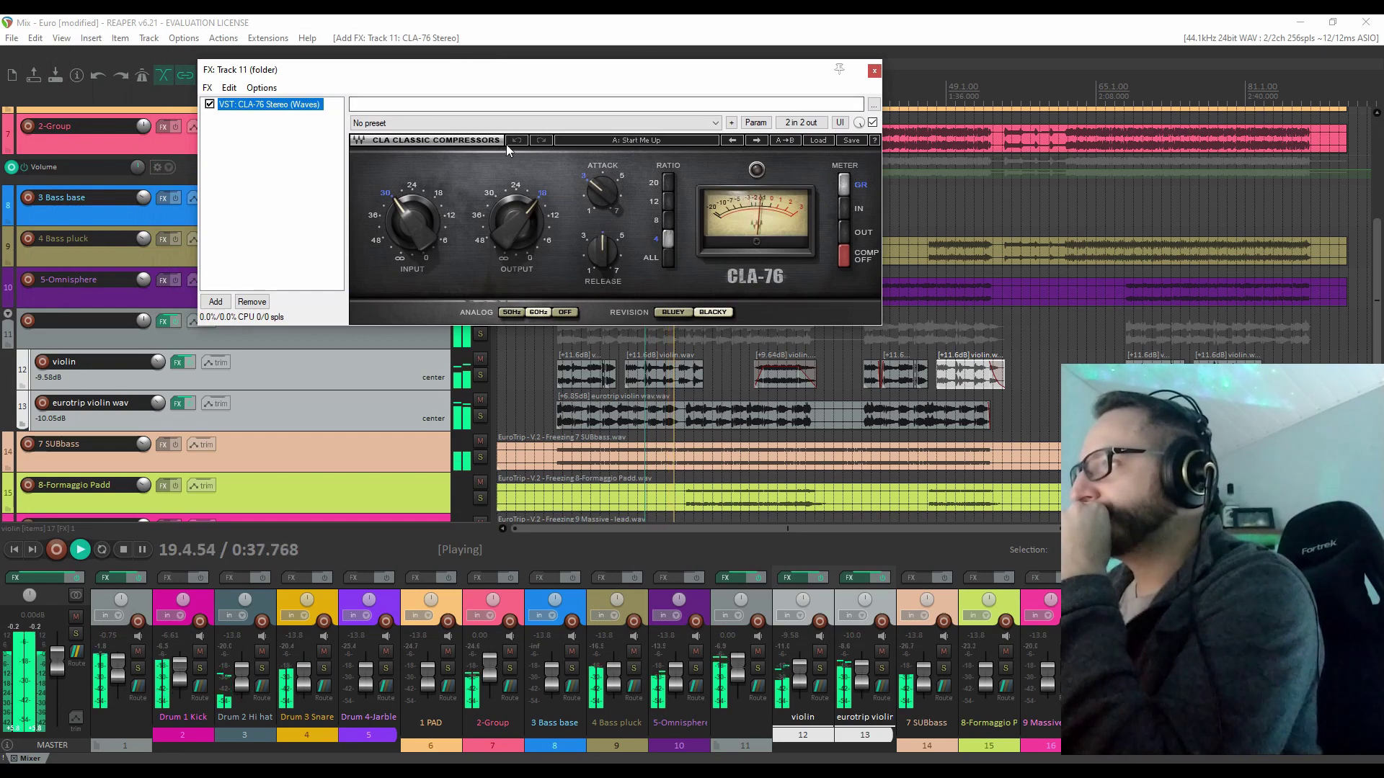
pyautogui.moveTo(398, 213); pyautogui.dragTo(397, 216)
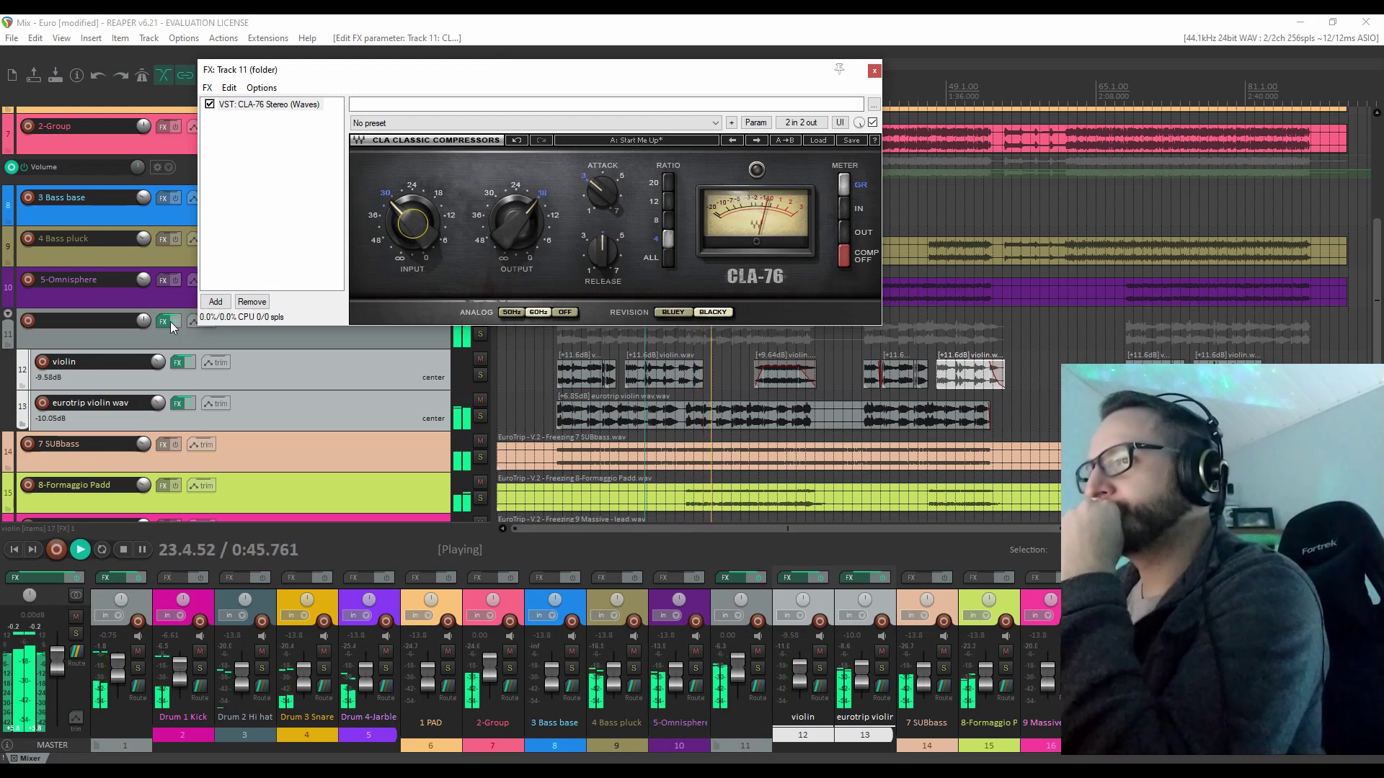
# Lower the violin folder's volume, then raise the violin track to -6.78 dB and turn up eurotrip violin wav
pyautogui.moveTo(142, 322); pyautogui.dragTo(141, 328)
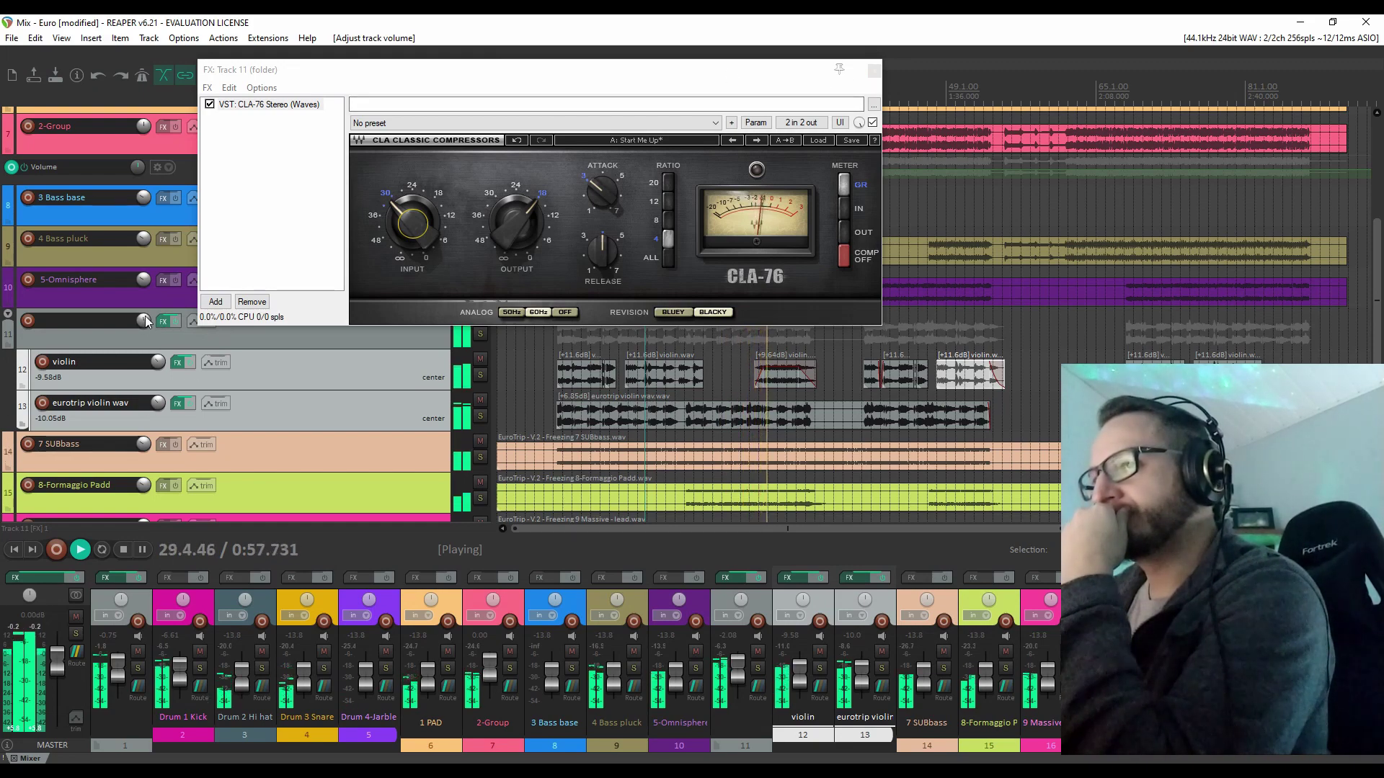
pyautogui.moveTo(144, 321); pyautogui.dragTo(144, 332)
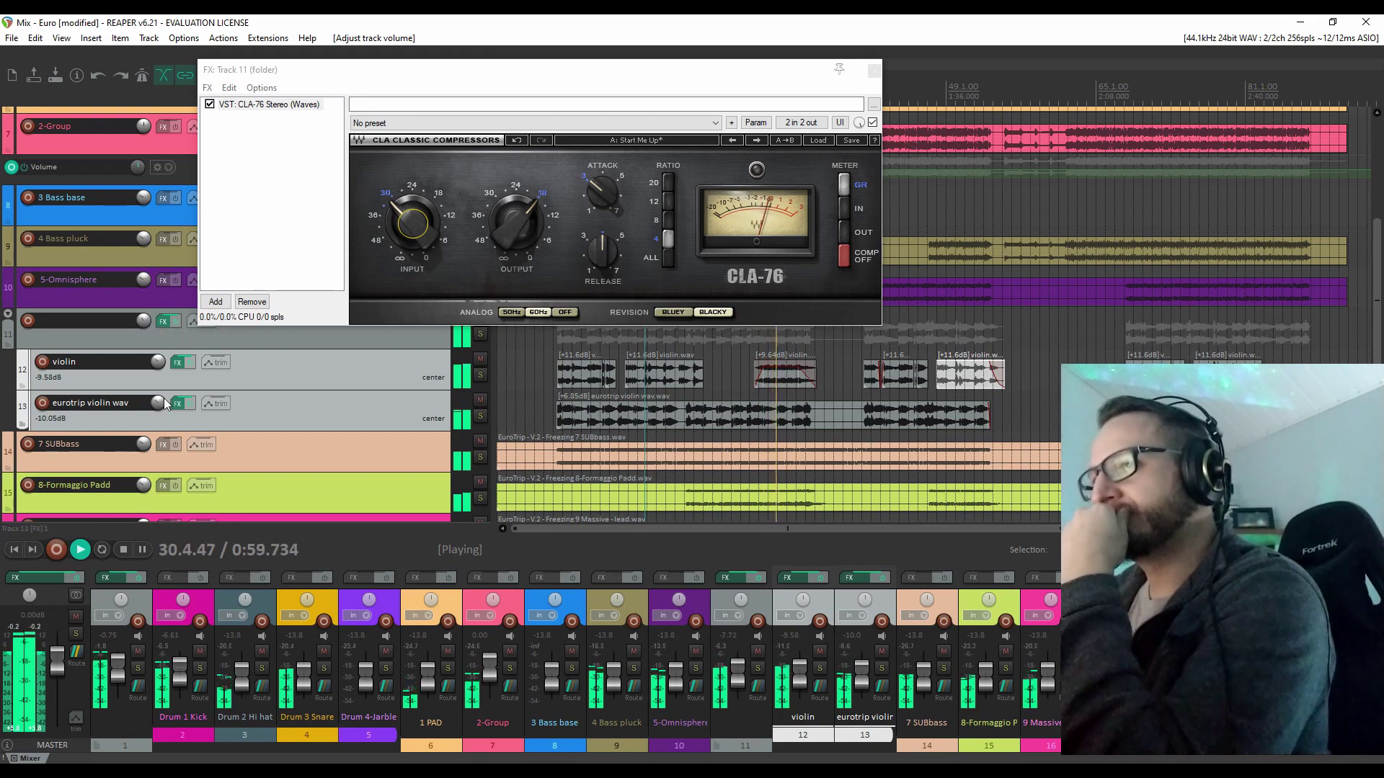
pyautogui.moveTo(163, 399); pyautogui.dragTo(163, 400)
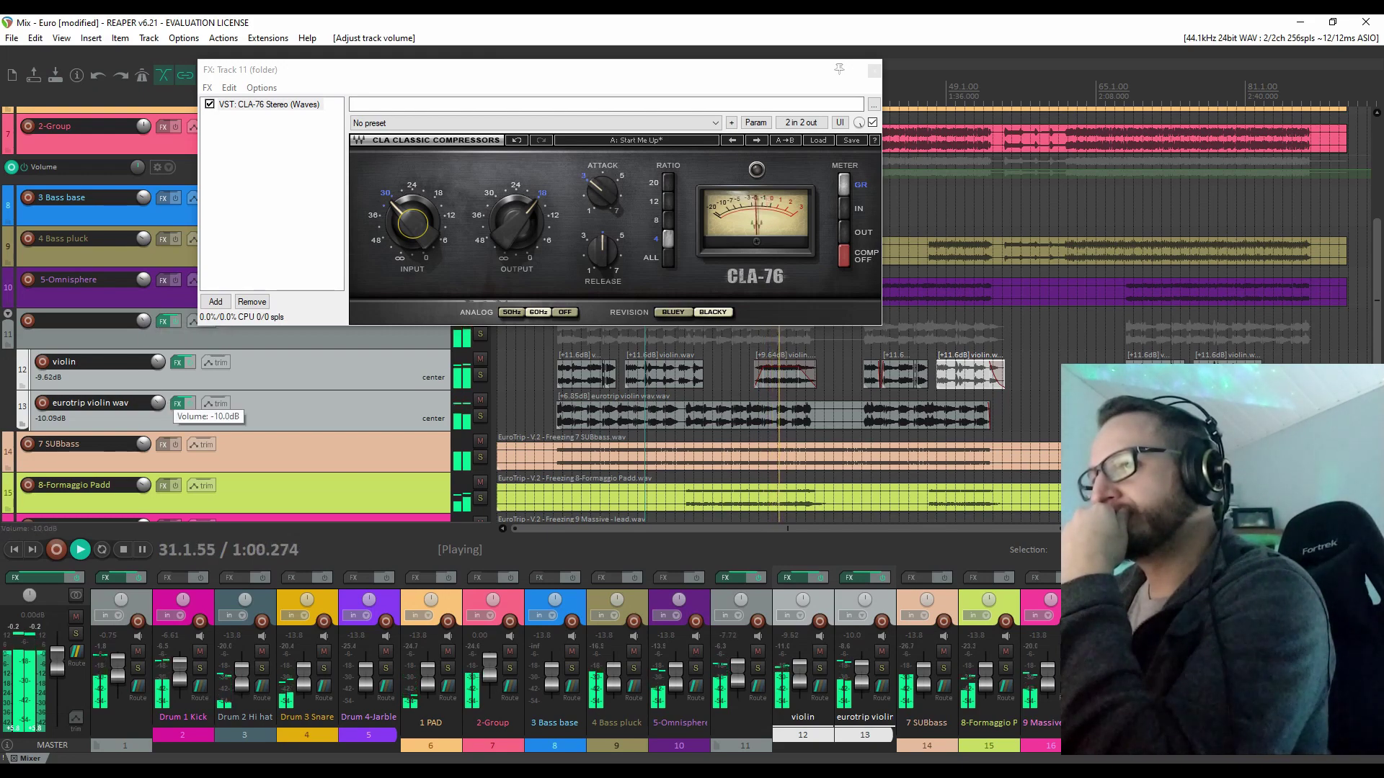
pyautogui.click(235, 386)
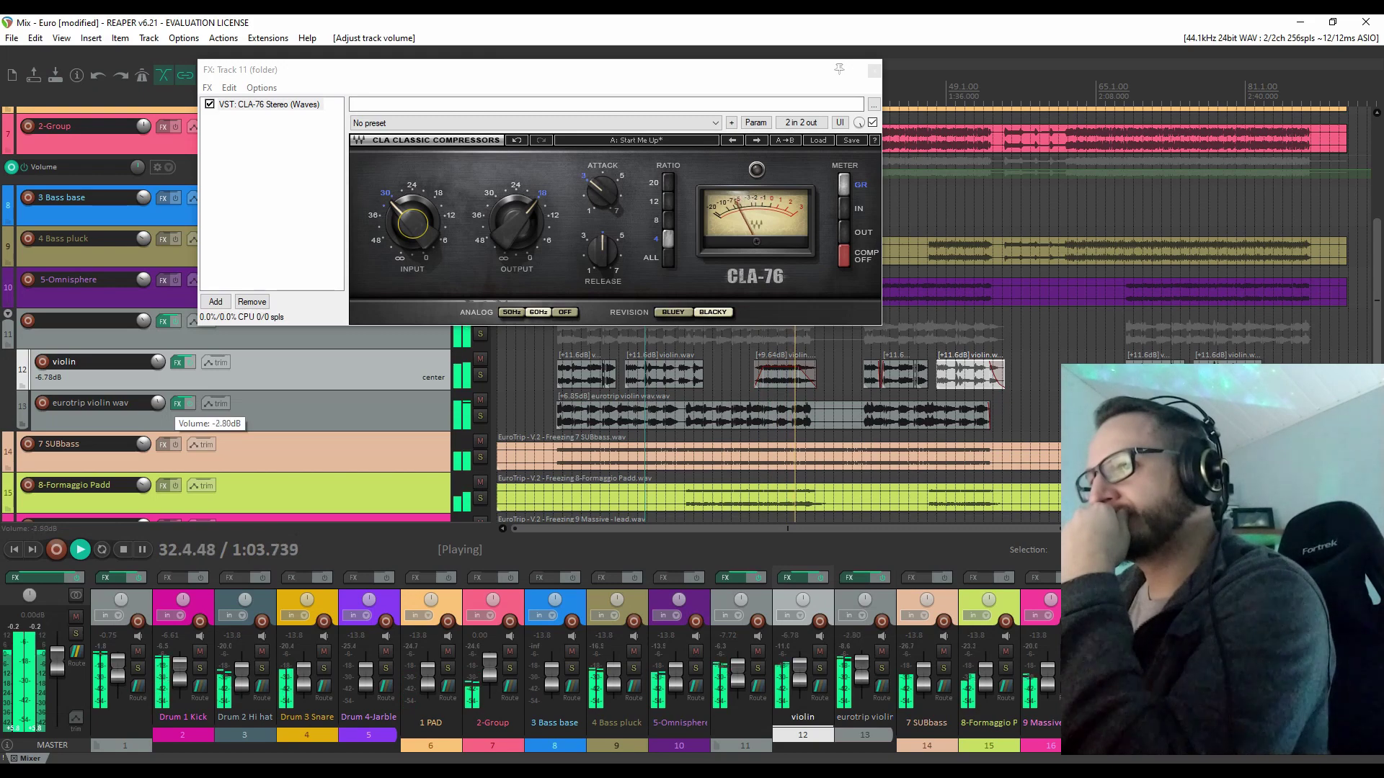
pyautogui.moveTo(157, 403); pyautogui.dragTo(158, 401)
pyautogui.click(215, 340)
pyautogui.click(254, 366)
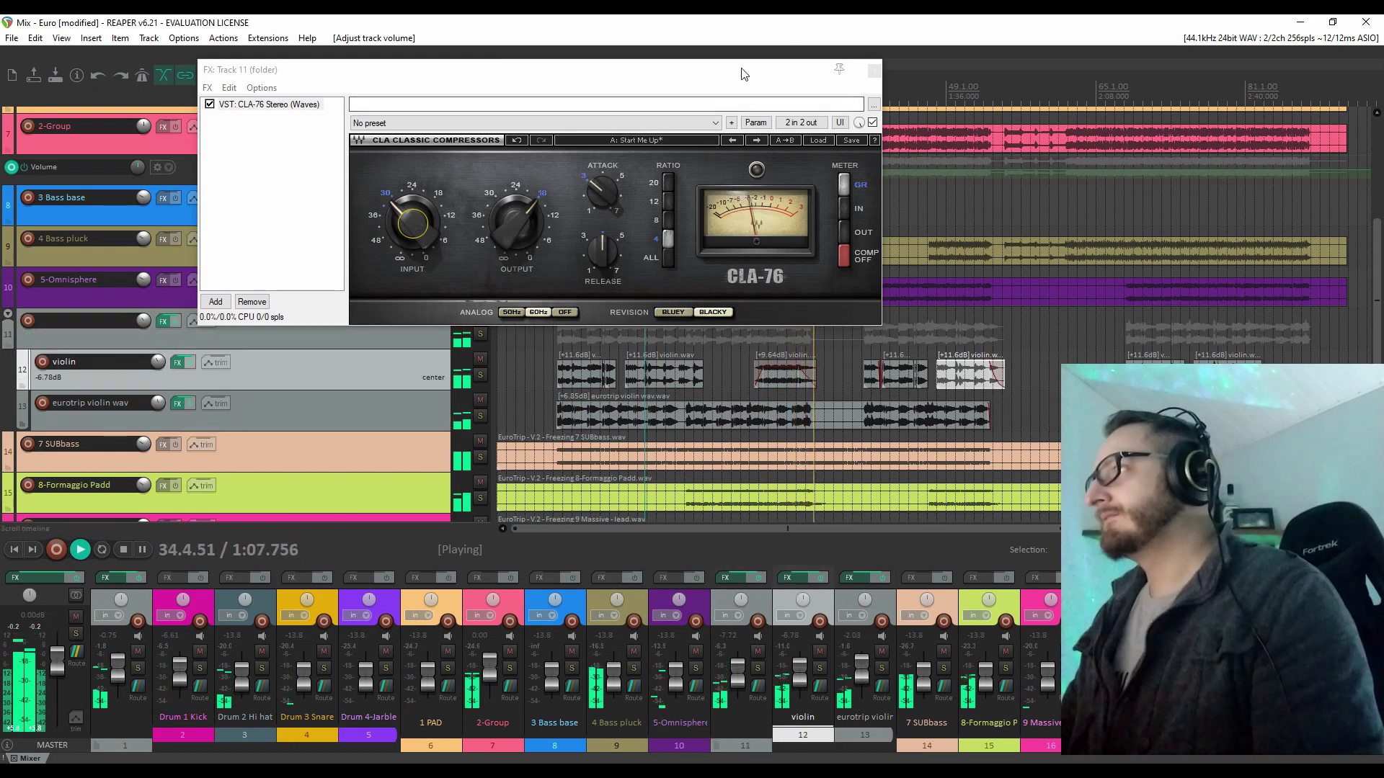
# Move the CLA-76 window clear of the tracks and replay the song from about bar 8 to hear the violins
pyautogui.moveTo(597, 69); pyautogui.dragTo(650, 397)
pyautogui.click(650, 76)
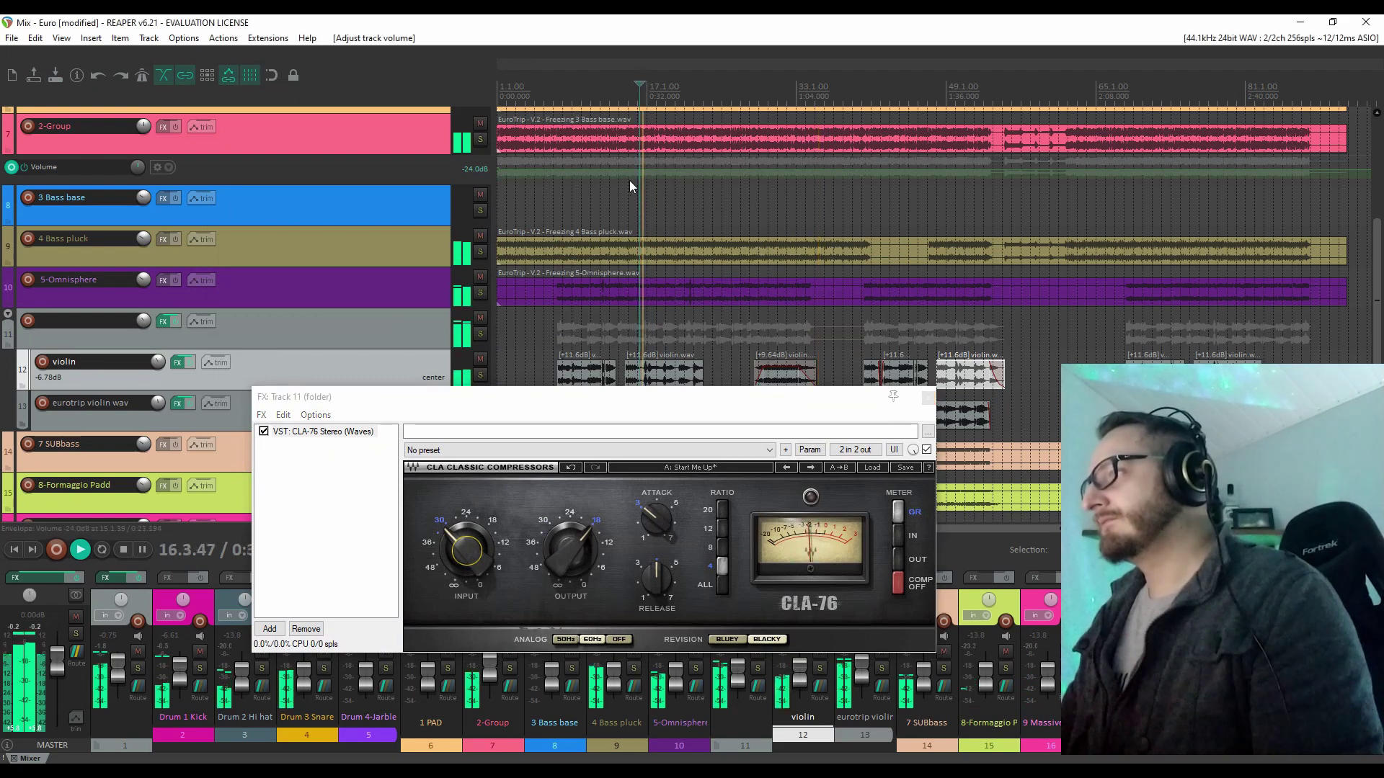
pyautogui.moveTo(789, 397); pyautogui.dragTo(980, 560)
pyautogui.click(602, 78)
pyautogui.click(566, 80)
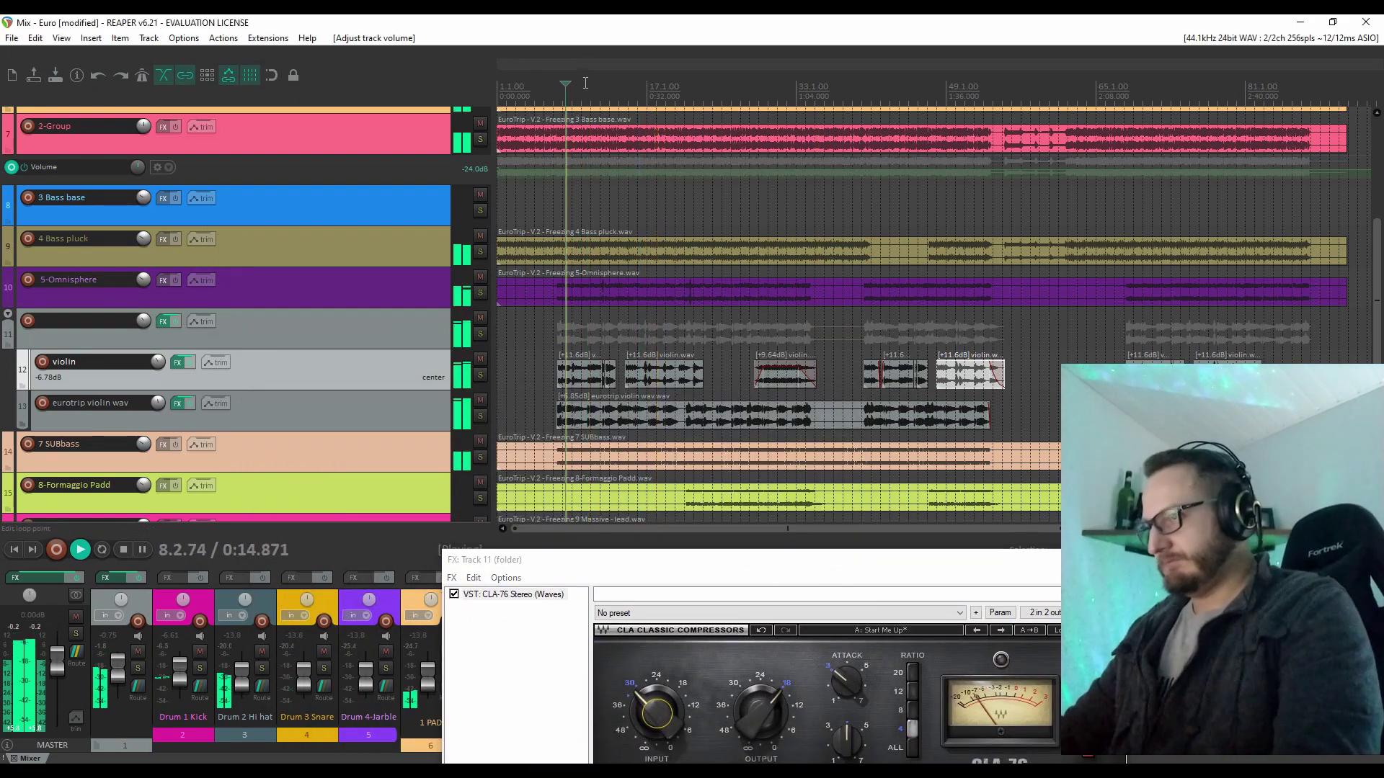
# Add the Waves Aphex Vintage Exciter Stereo to the Drum 2 Hi hat track and adjust its AX Mix during playback
pyautogui.scroll(-3, 632, 249)
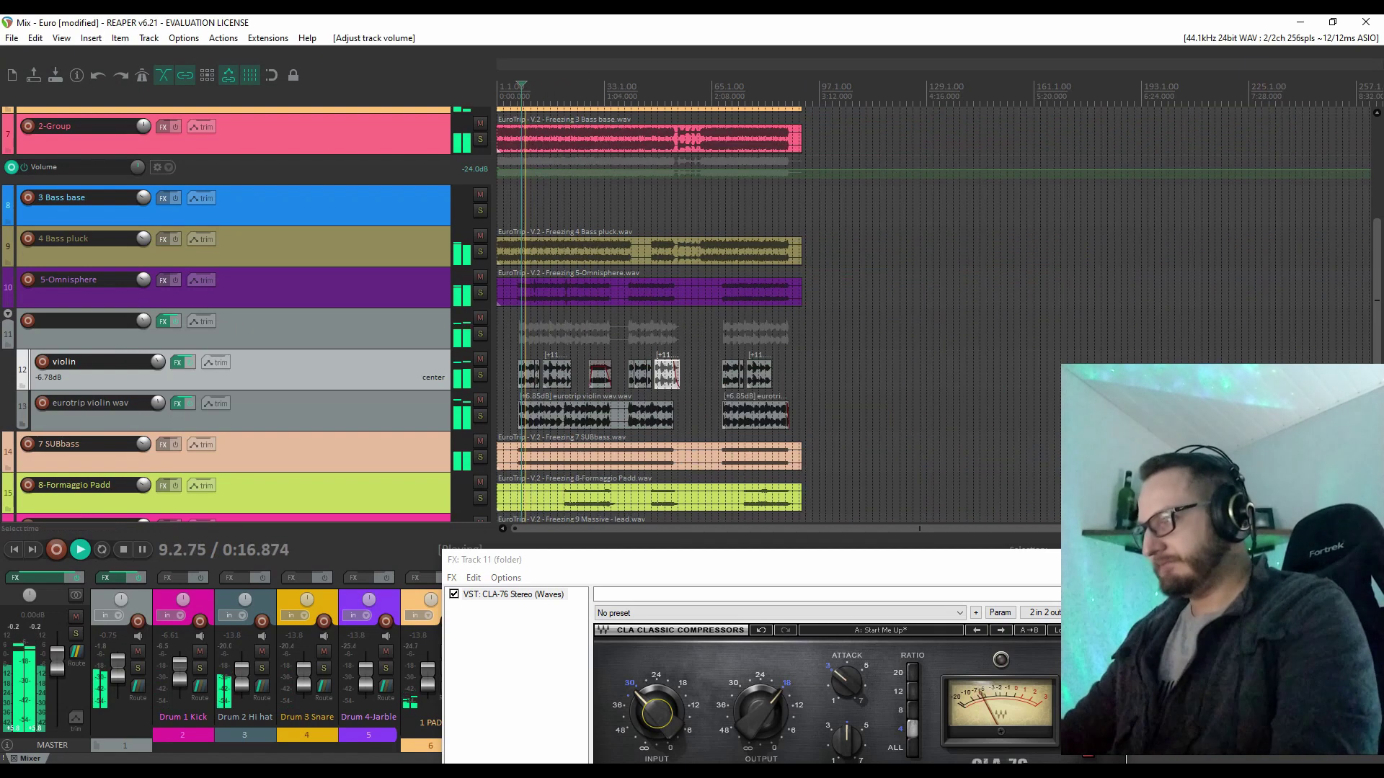
pyautogui.scroll(1, 631, 248)
pyautogui.moveTo(1377, 369); pyautogui.dragTo(1377, 468)
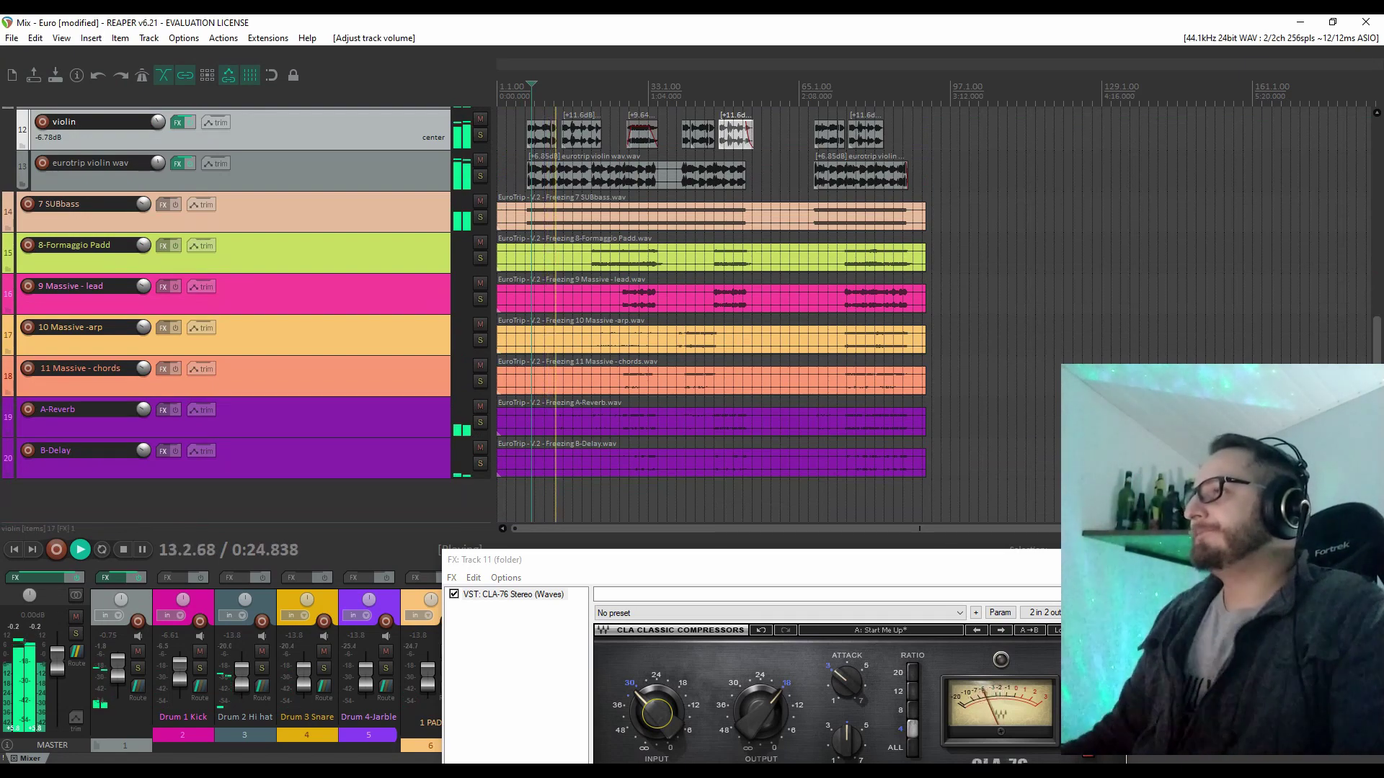
pyautogui.moveTo(1381, 362); pyautogui.dragTo(1380, 160)
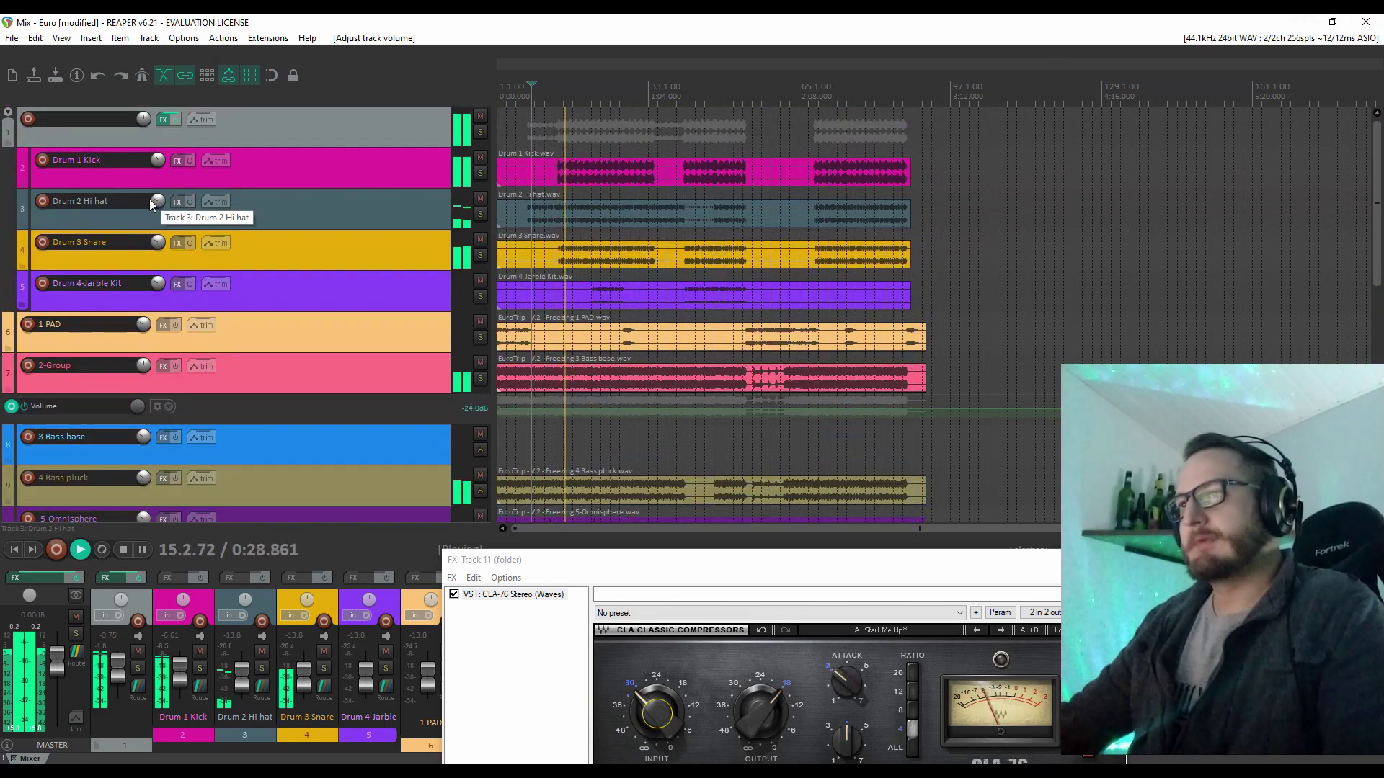
pyautogui.click(177, 203)
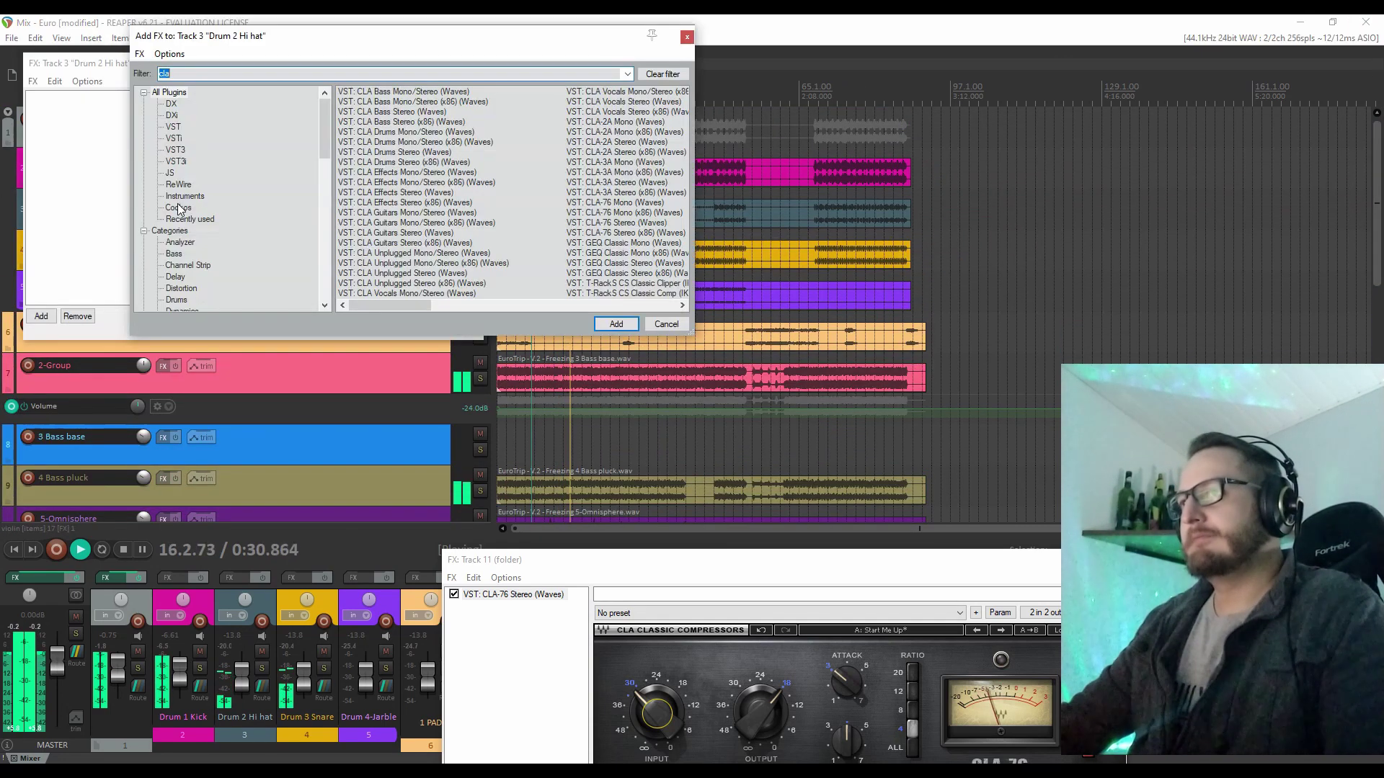
pyautogui.write('e')
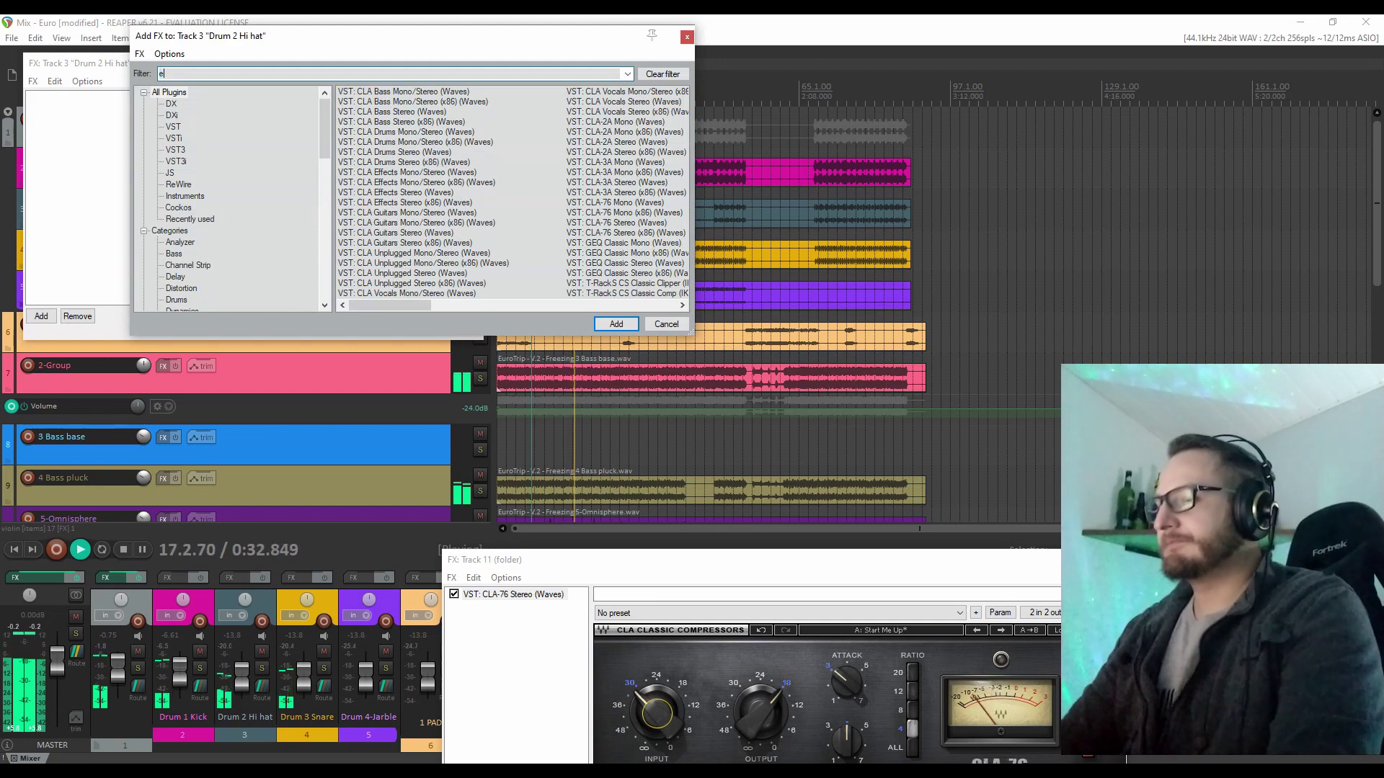
pyautogui.write('xci')
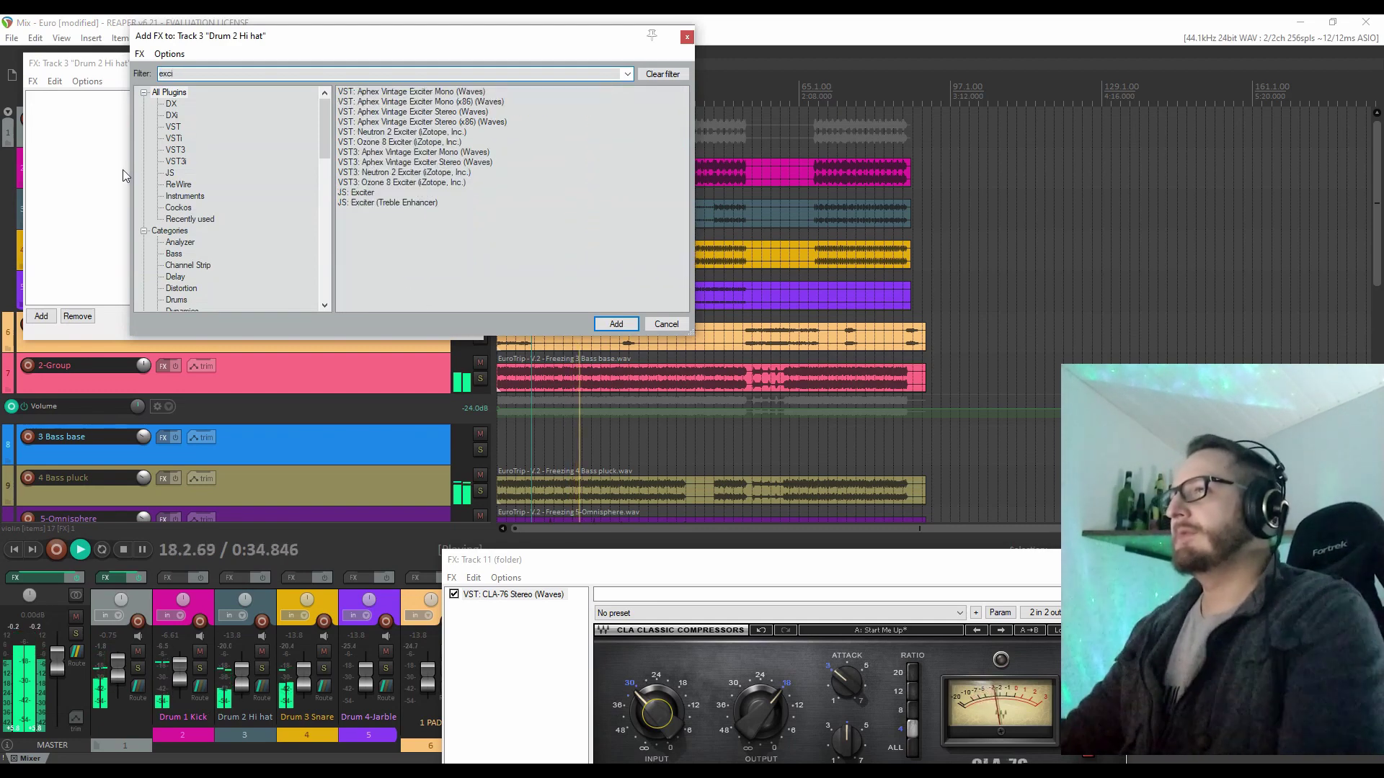
pyautogui.doubleClick(445, 113)
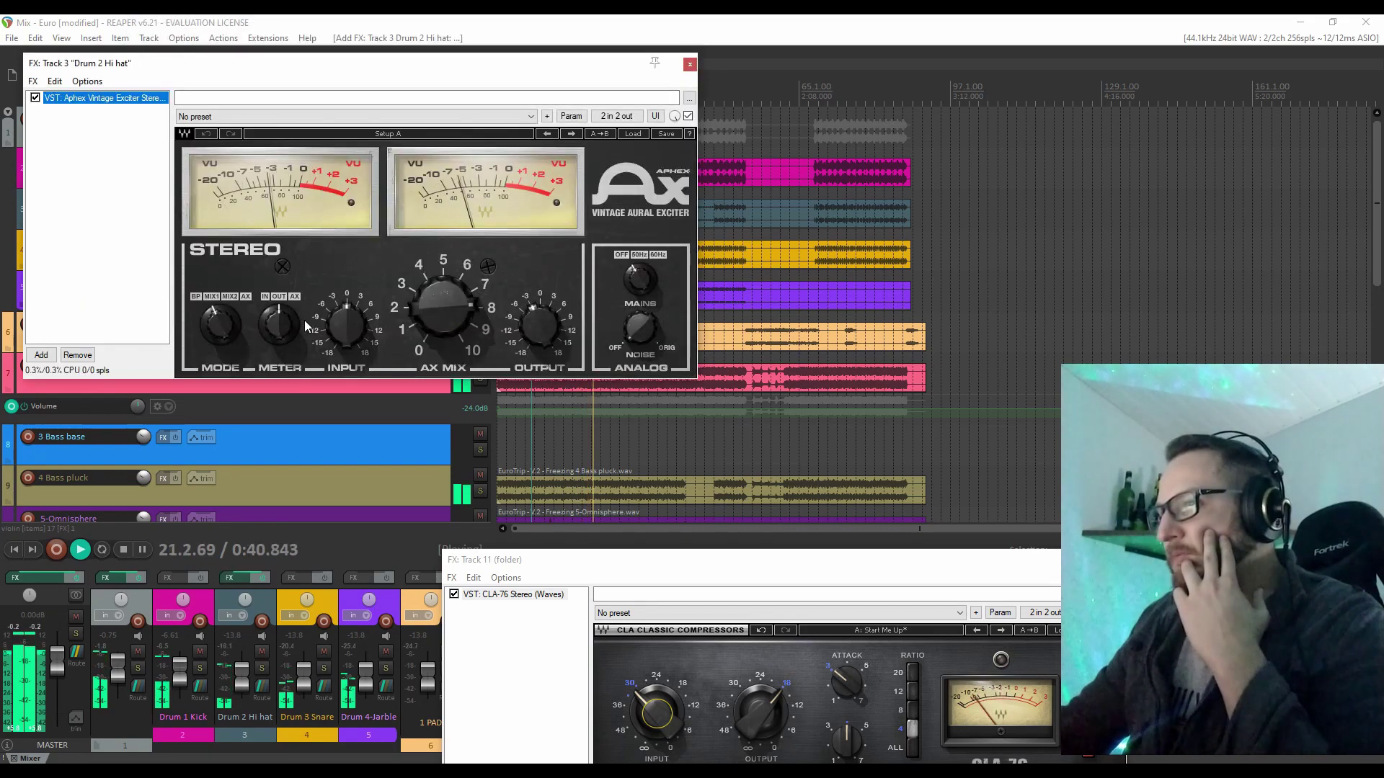
pyautogui.moveTo(453, 337); pyautogui.dragTo(452, 324)
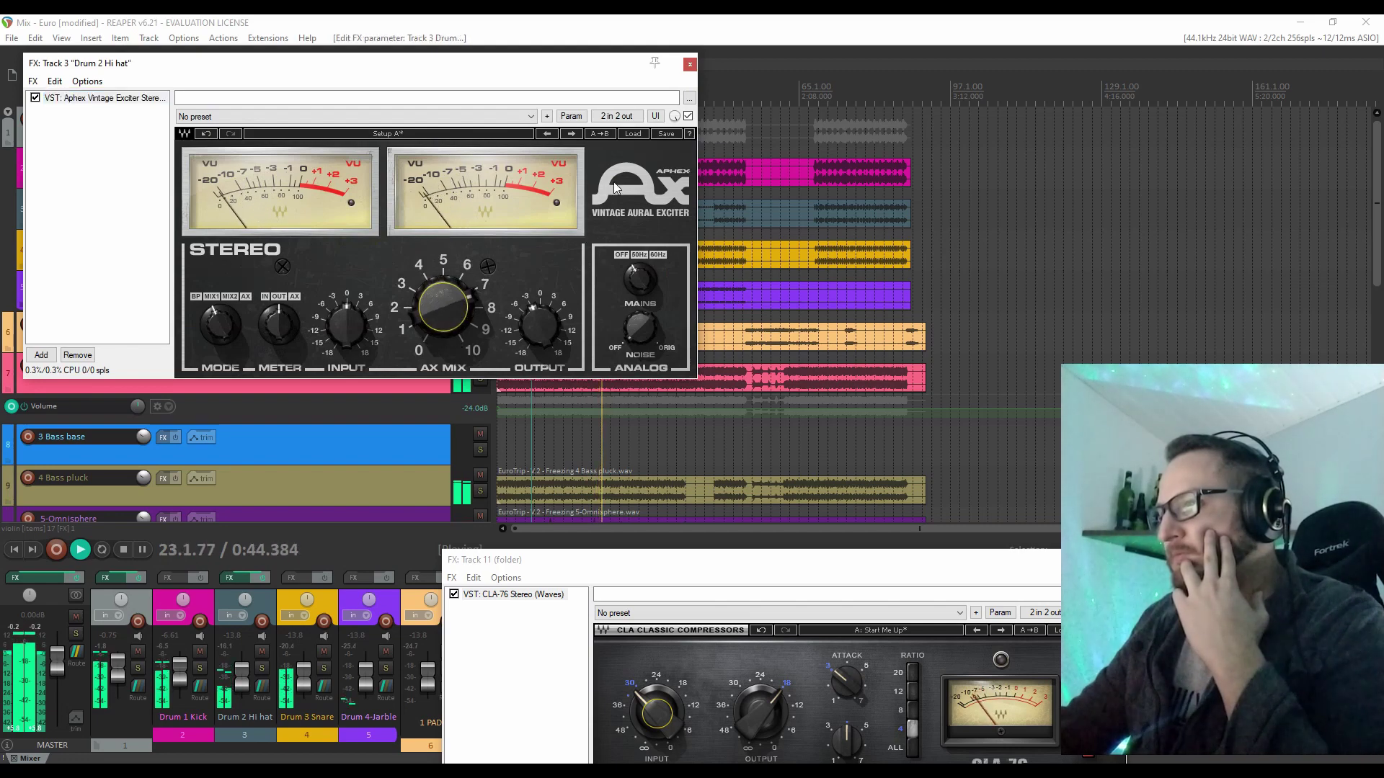
# Close the hi-hat exciter, bring the CLA-76 window fully into view and replay the drum section from about bar 17
pyautogui.click(690, 64)
pyautogui.scroll(-3, 697, 141)
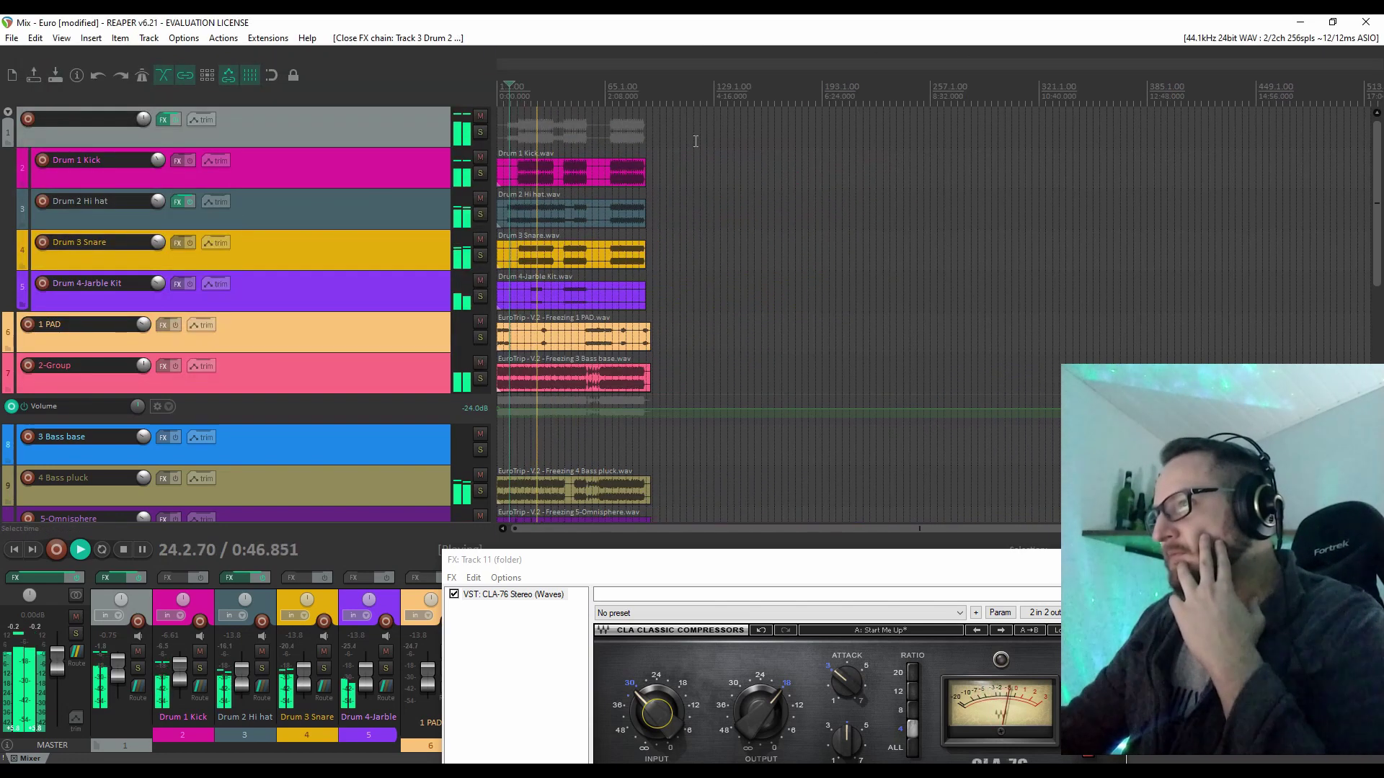
pyautogui.scroll(4, 696, 142)
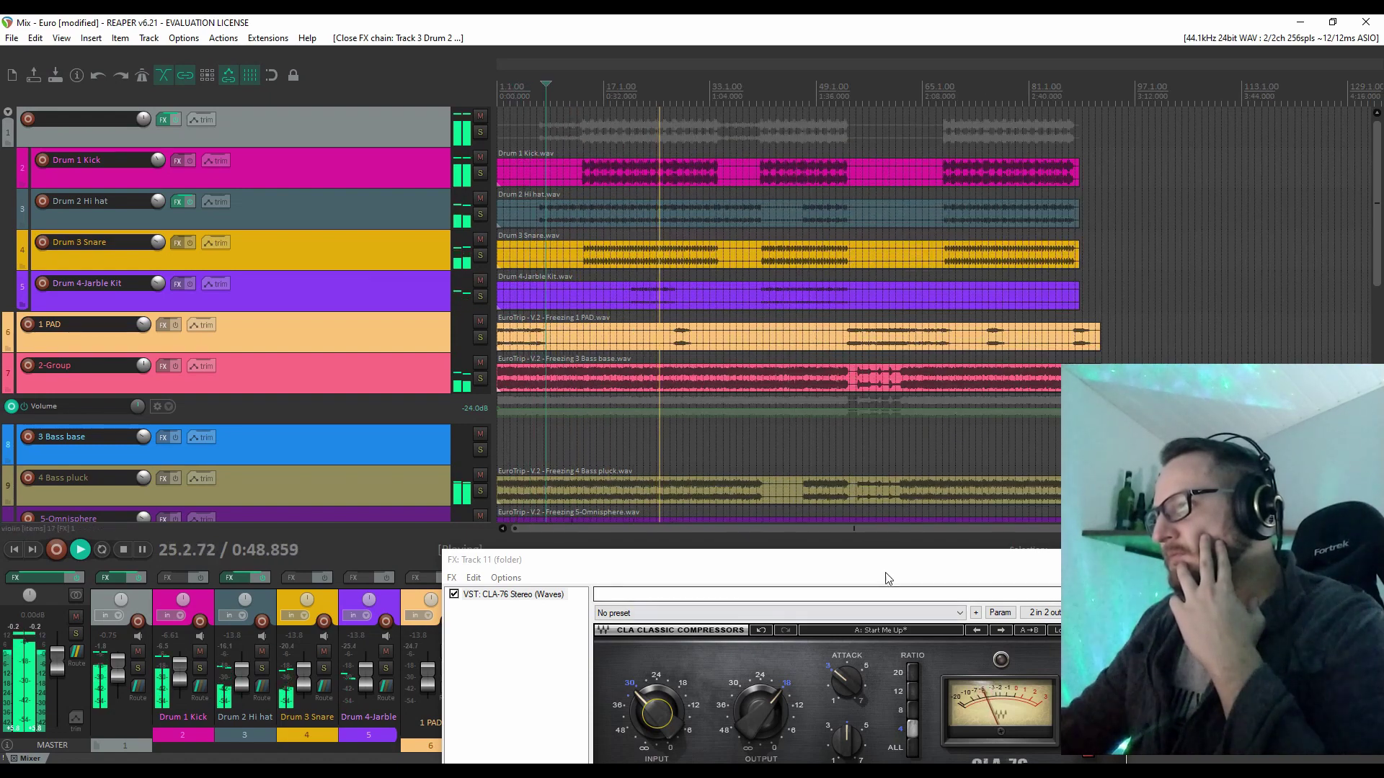
pyautogui.moveTo(886, 566); pyautogui.dragTo(807, 364)
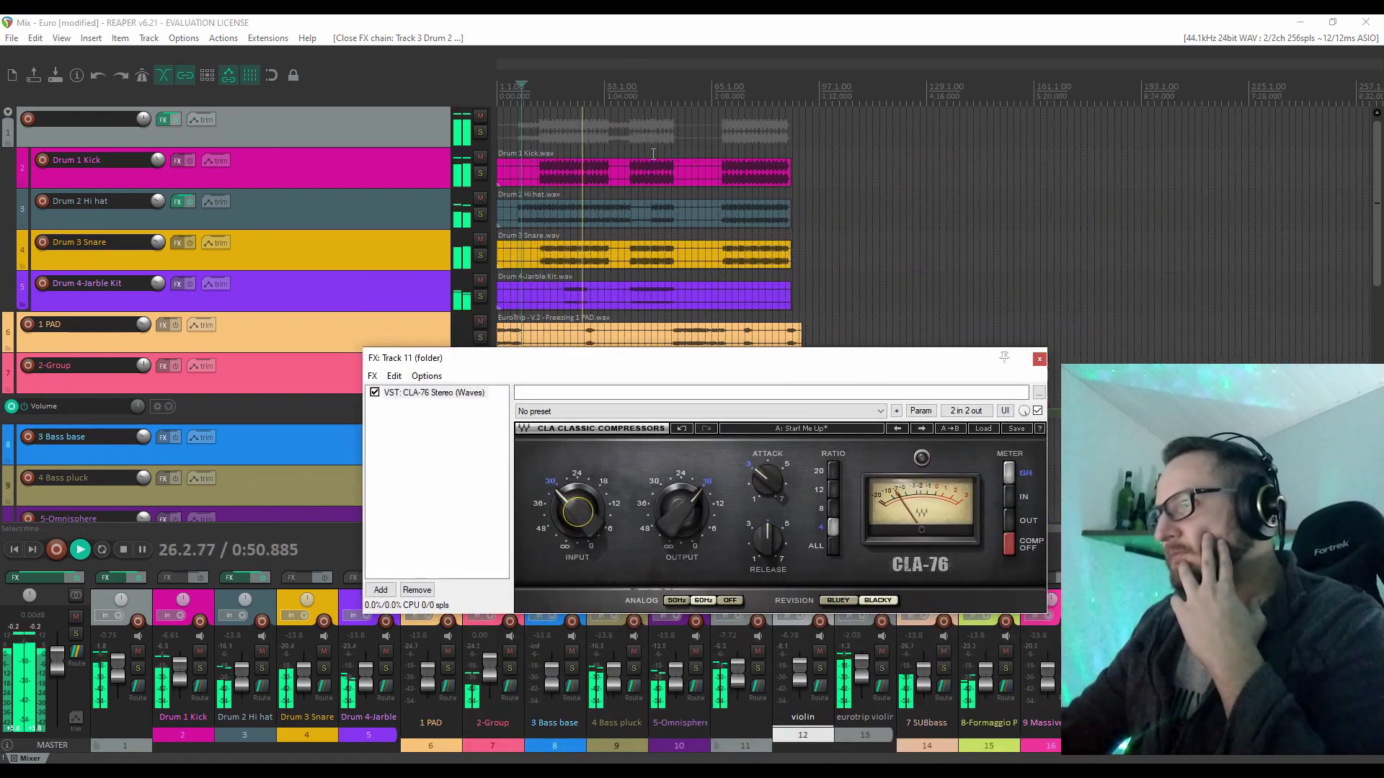
pyautogui.click(608, 86)
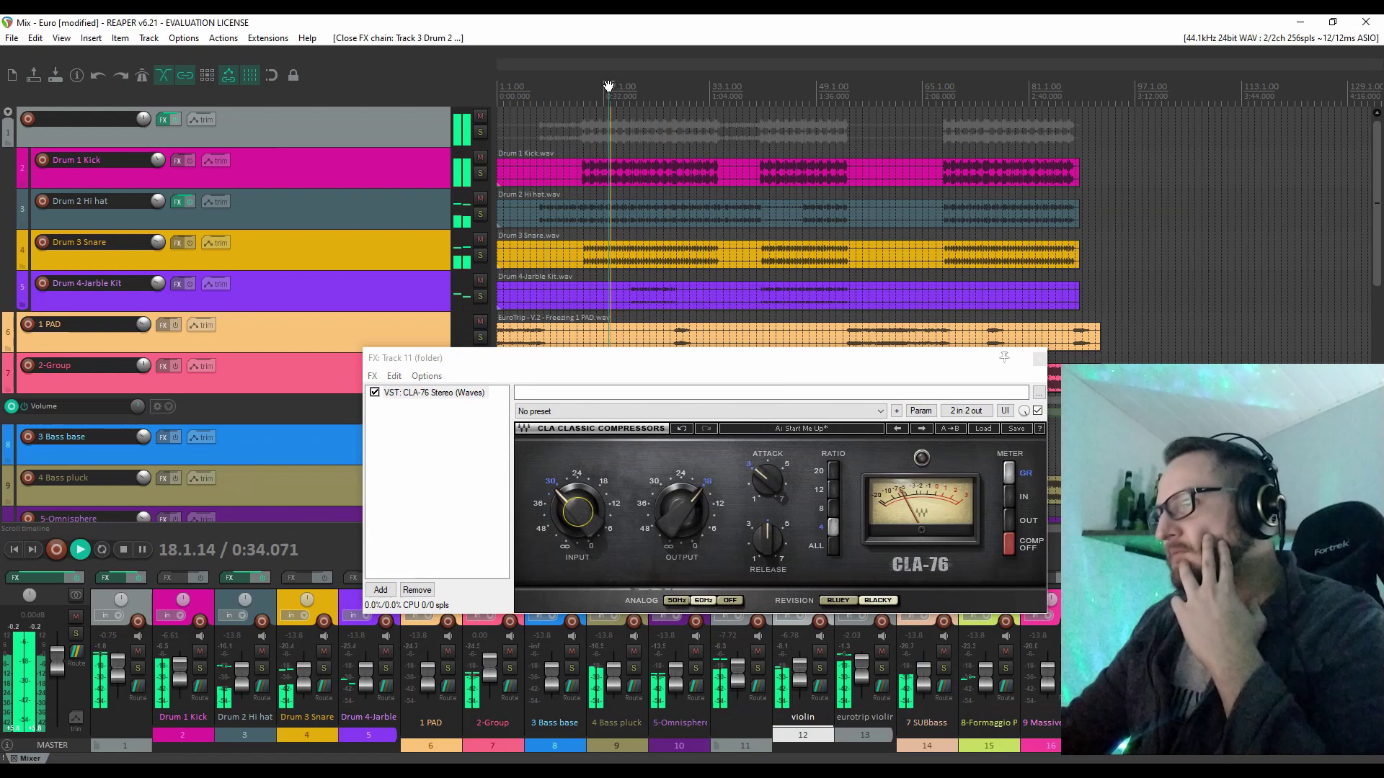
pyautogui.click(552, 91)
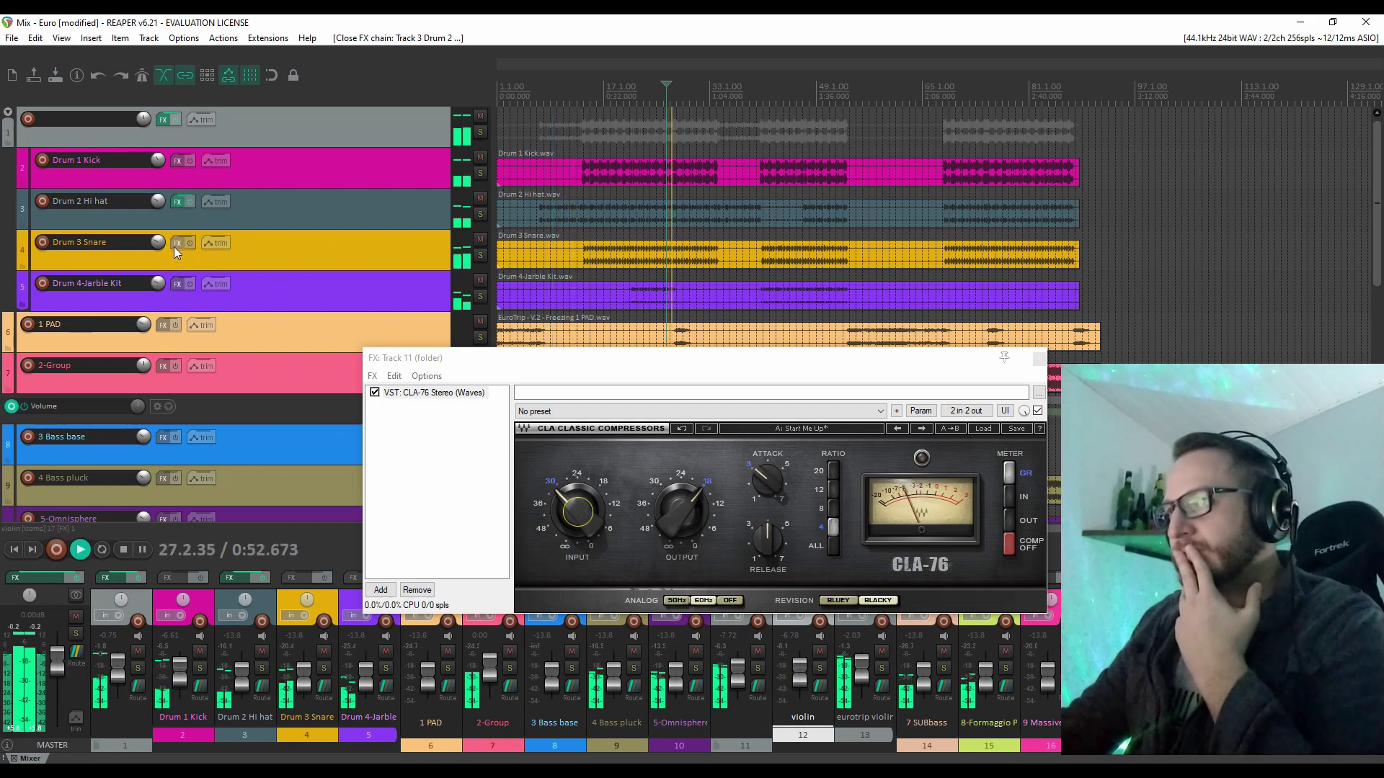
pyautogui.click(177, 243)
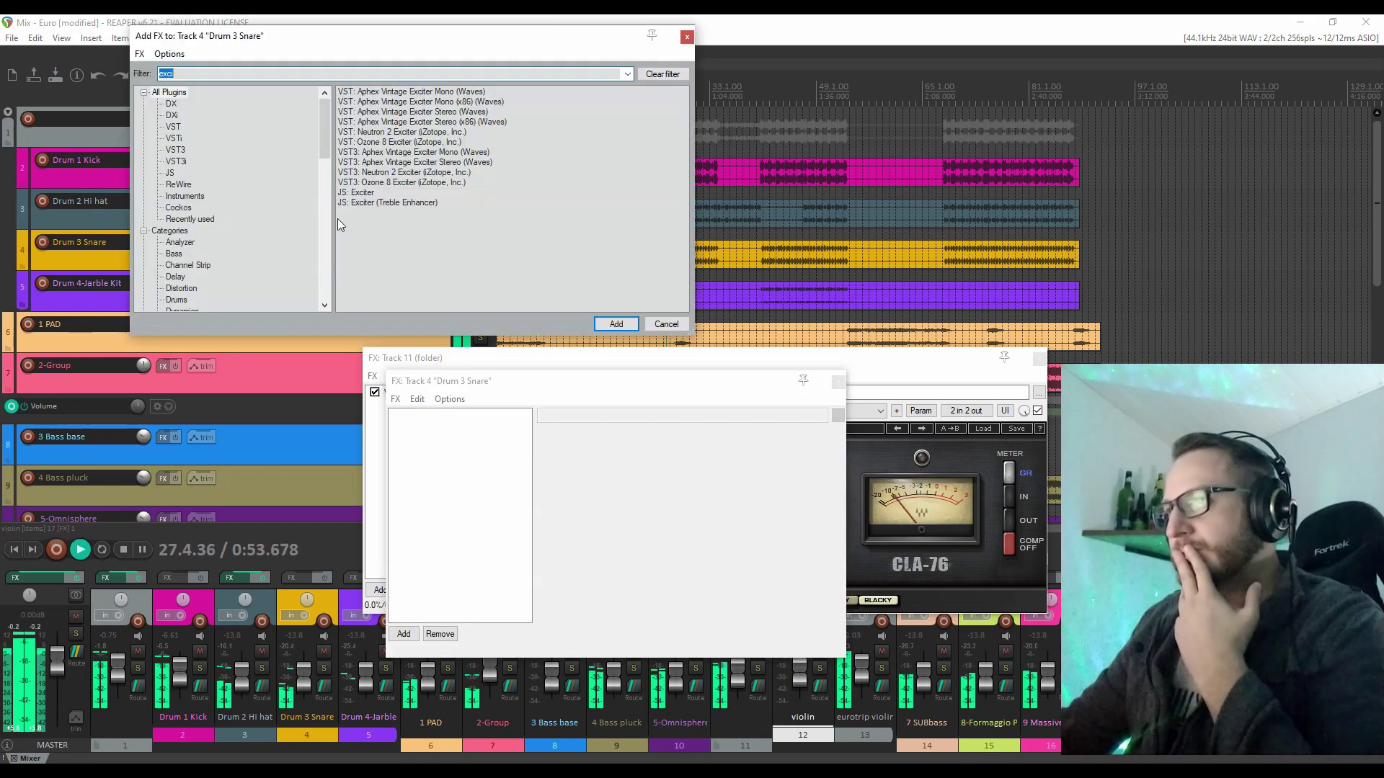
pyautogui.doubleClick(441, 163)
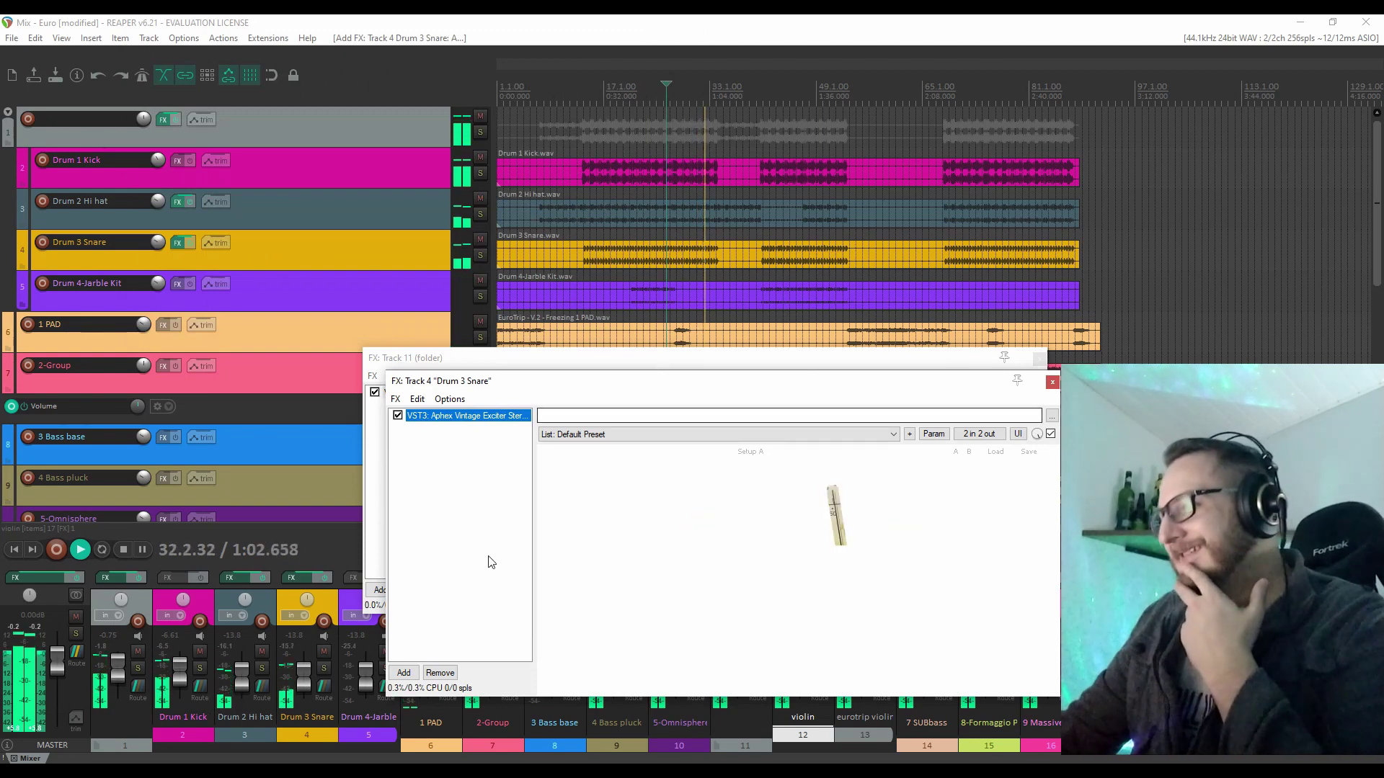
pyautogui.click(440, 672)
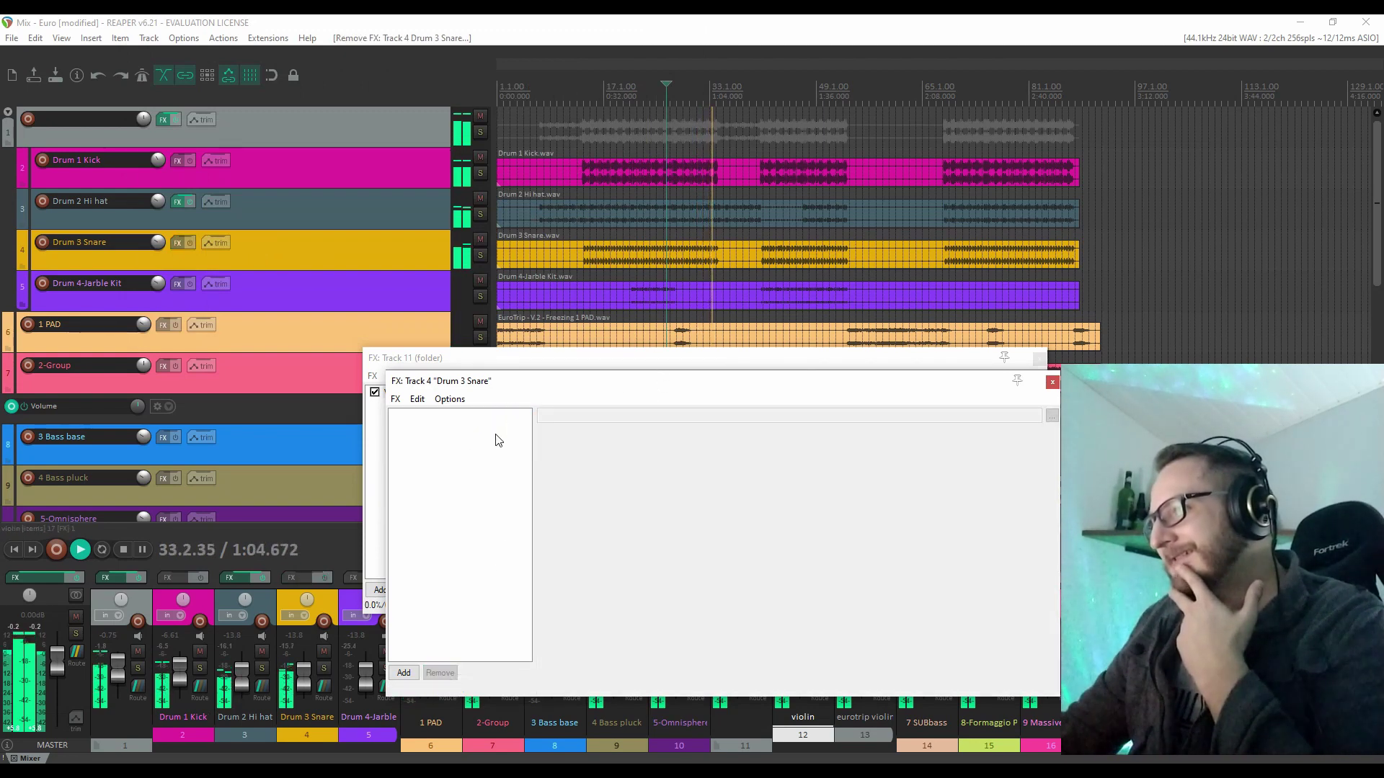
# Stop playback and add the iZotope Ozone 8 Exciter VST to the Drum 3 Snare track
pyautogui.doubleClick(470, 472)
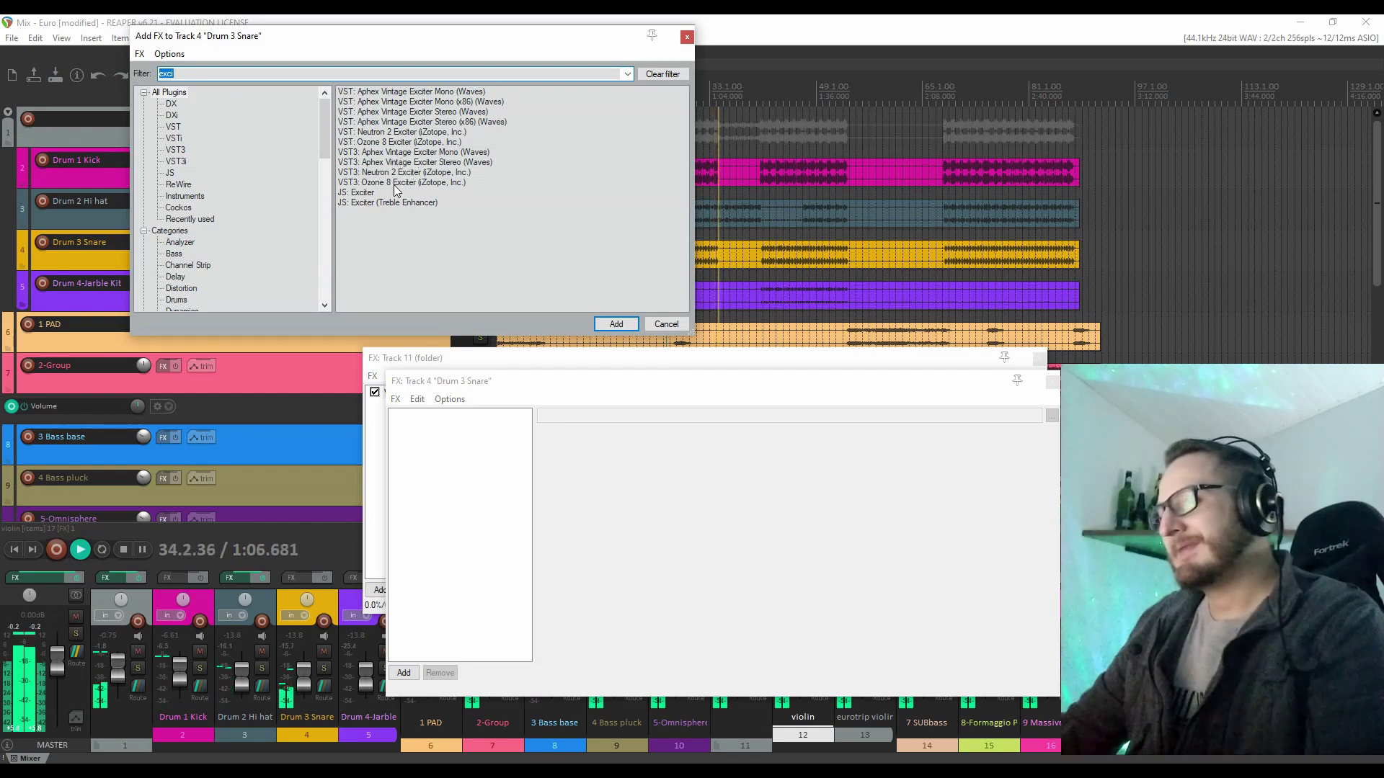
pyautogui.click(900, 23)
pyautogui.press('space')
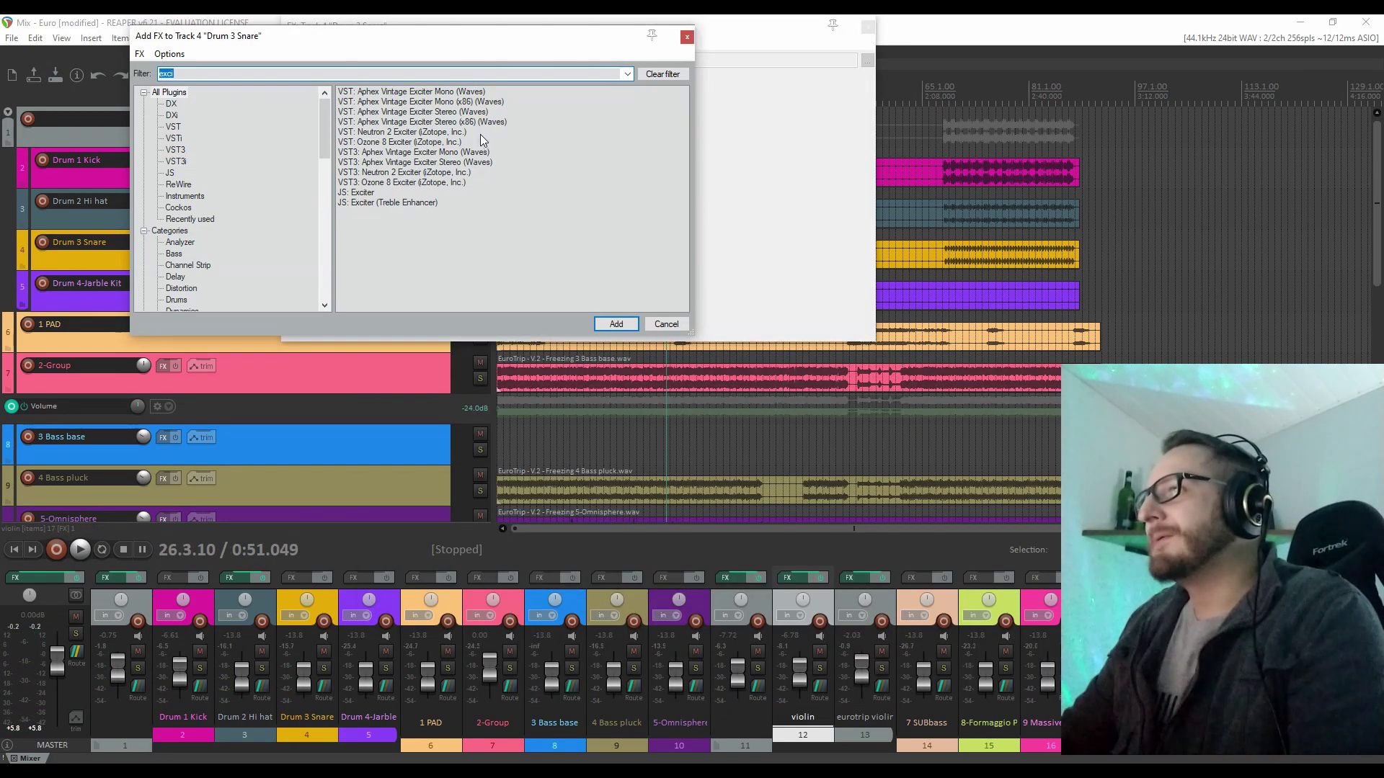
pyautogui.click(865, 159)
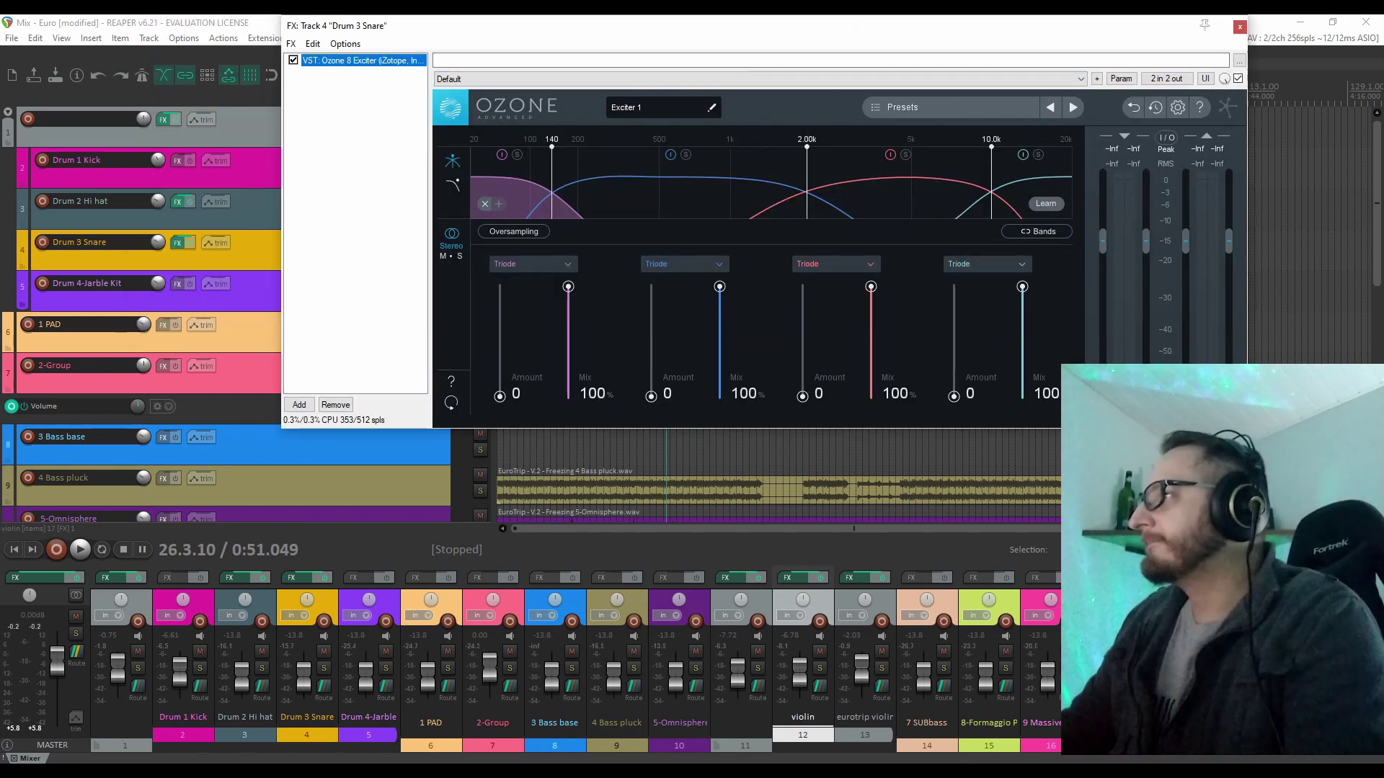
# During playback, set the snare exciter's amount to 8.3 on the 2–10 kHz band and 5.4 on the band above 10 kHz
pyautogui.press('space')
pyautogui.moveTo(802, 396); pyautogui.dragTo(803, 364)
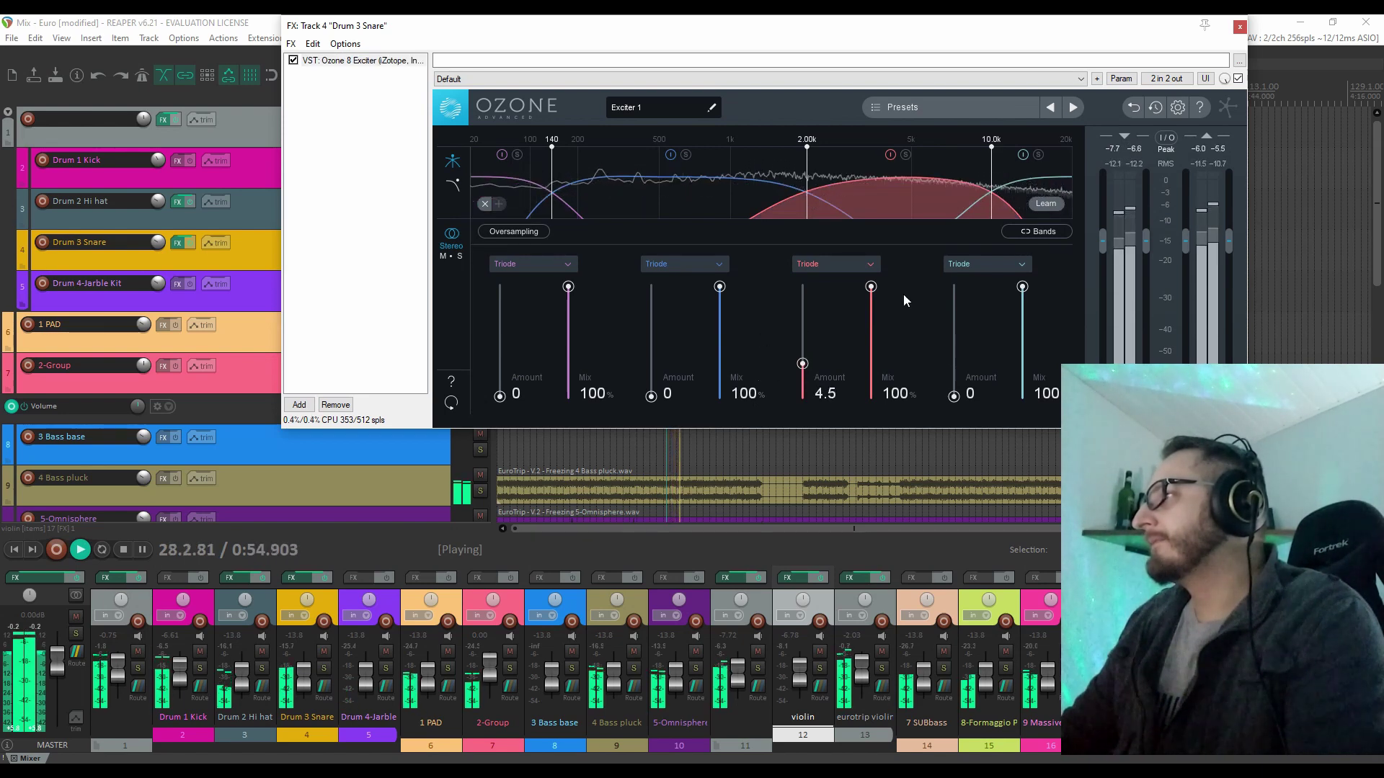
pyautogui.moveTo(954, 395); pyautogui.dragTo(952, 358)
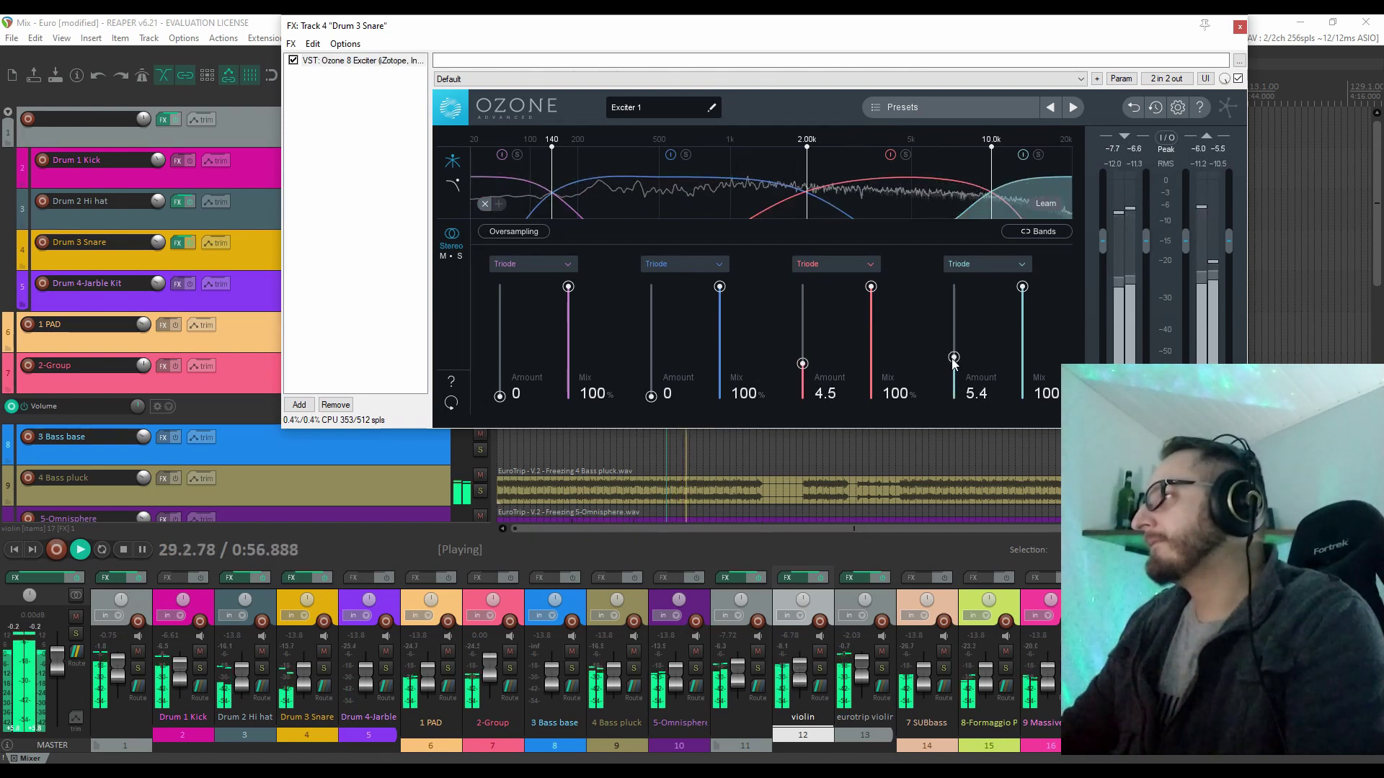
pyautogui.moveTo(803, 364); pyautogui.dragTo(796, 333)
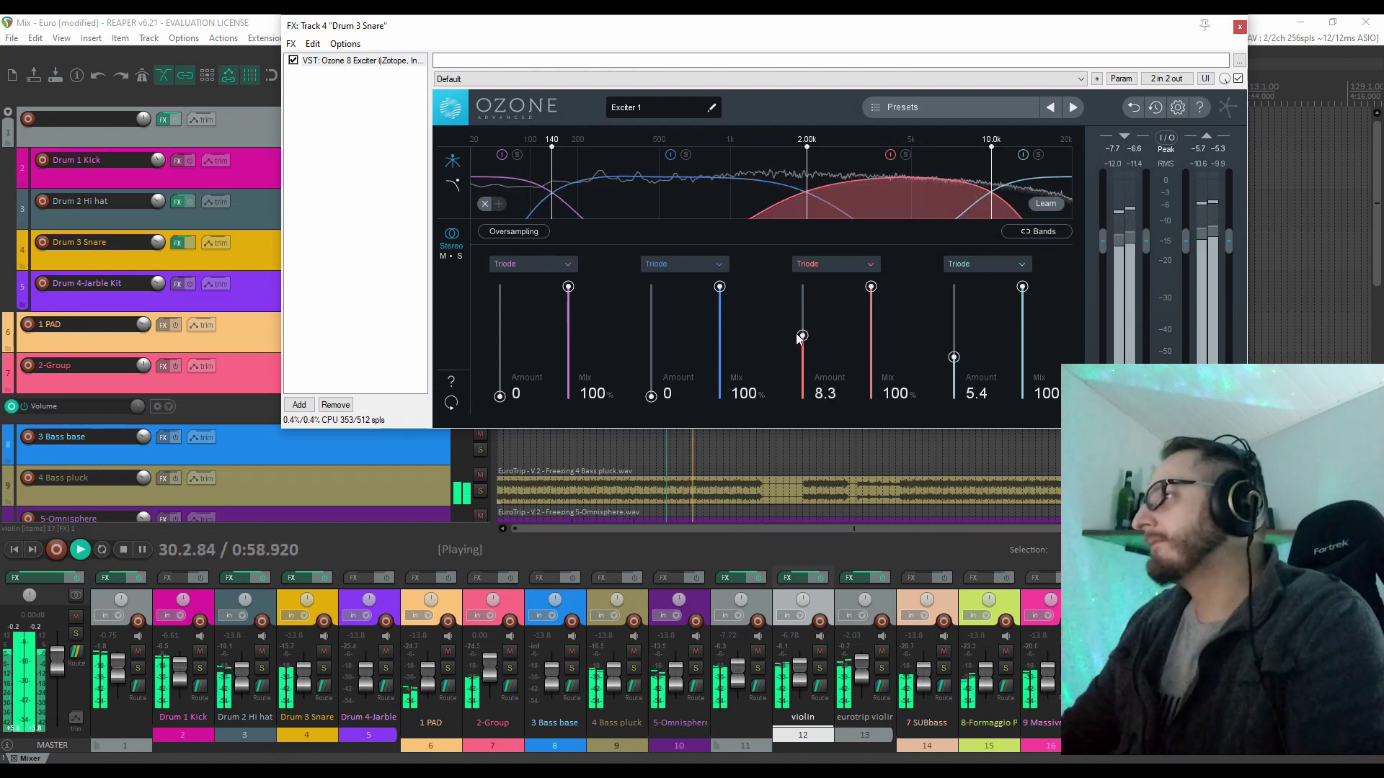
# Audition the Tube mode on the snare exciter's 2–10 kHz band, then return it to Triode
pyautogui.click(860, 266)
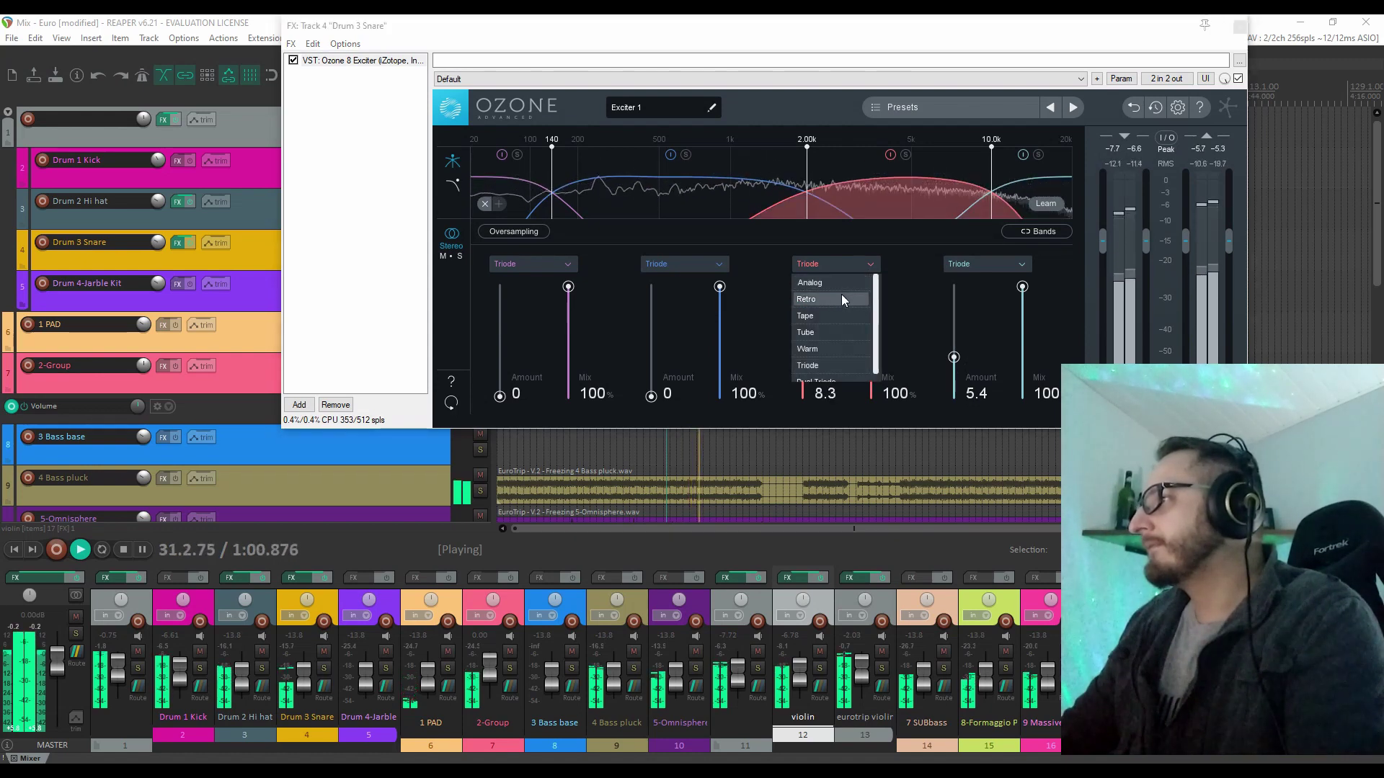
pyautogui.click(829, 326)
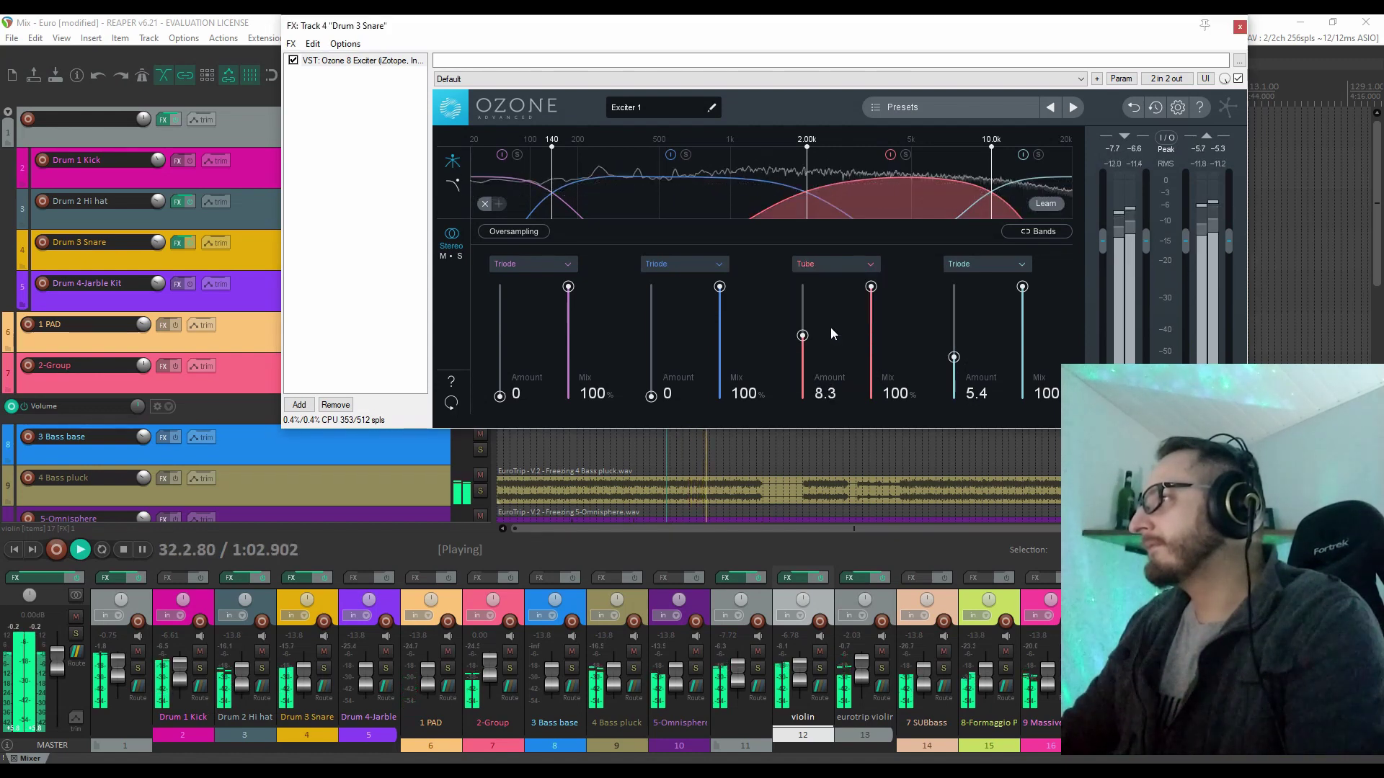
pyautogui.click(866, 271)
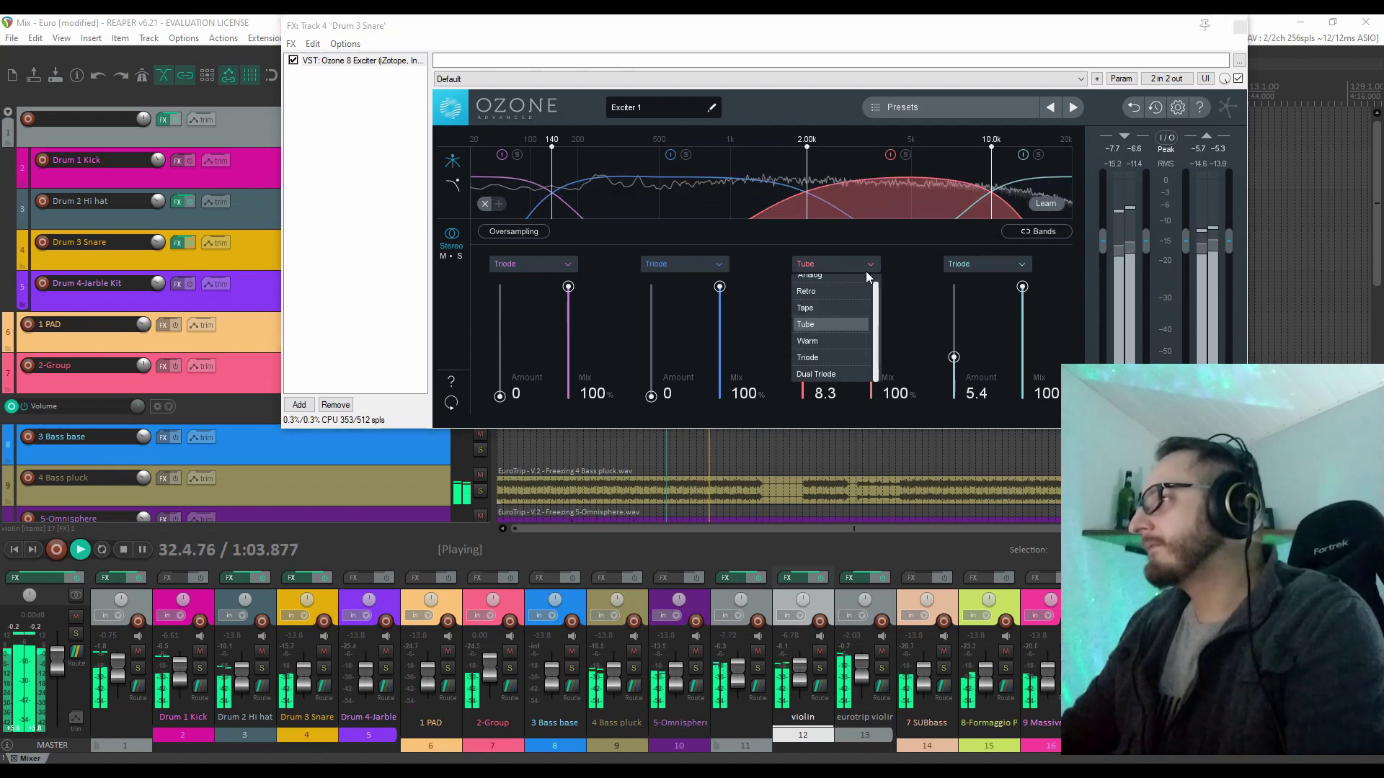
pyautogui.click(830, 355)
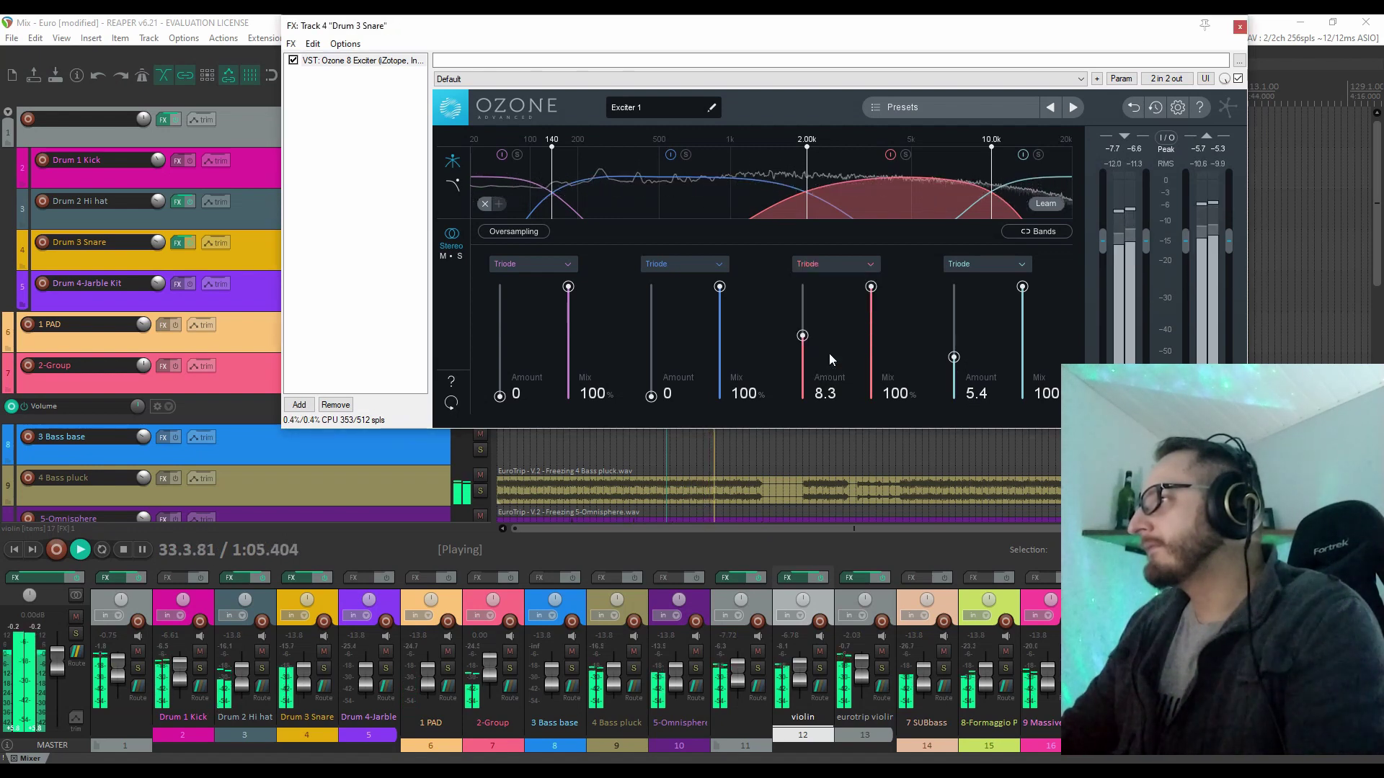
# Raise the exciter amount slightly on the snare's two lowest bands, then close the effect window
pyautogui.click(713, 265)
pyautogui.click(686, 365)
pyautogui.moveTo(651, 395)
pyautogui.mouseDown()
pyautogui.moveTo(651, 362)
pyautogui.moveTo(653, 375)
pyautogui.mouseUp()
pyautogui.moveTo(500, 397); pyautogui.dragTo(500, 374)
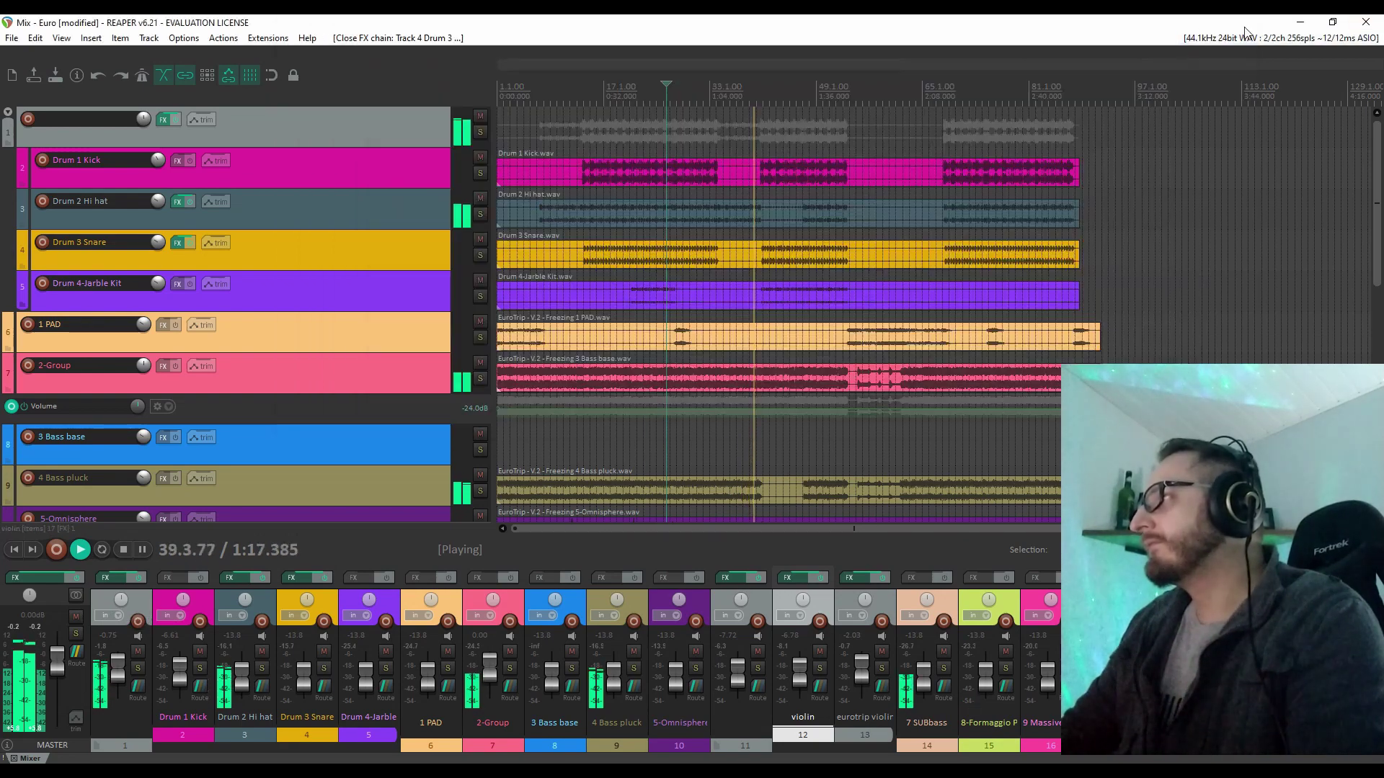
pyautogui.click(1240, 27)
# Select the Drum 1 Kick track, replay the song from about bar 21 and look over the lower tracks
pyautogui.scroll(2, 830, 81)
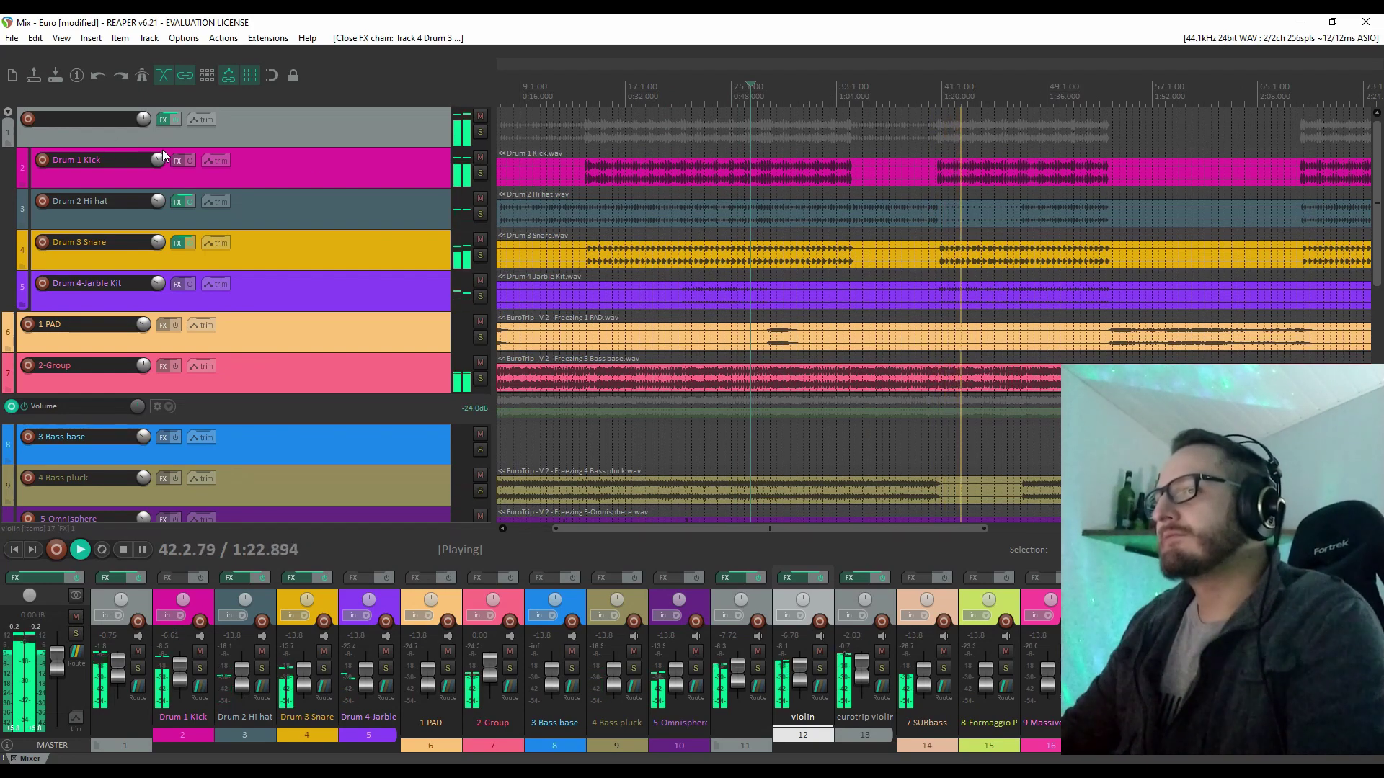
pyautogui.click(228, 159)
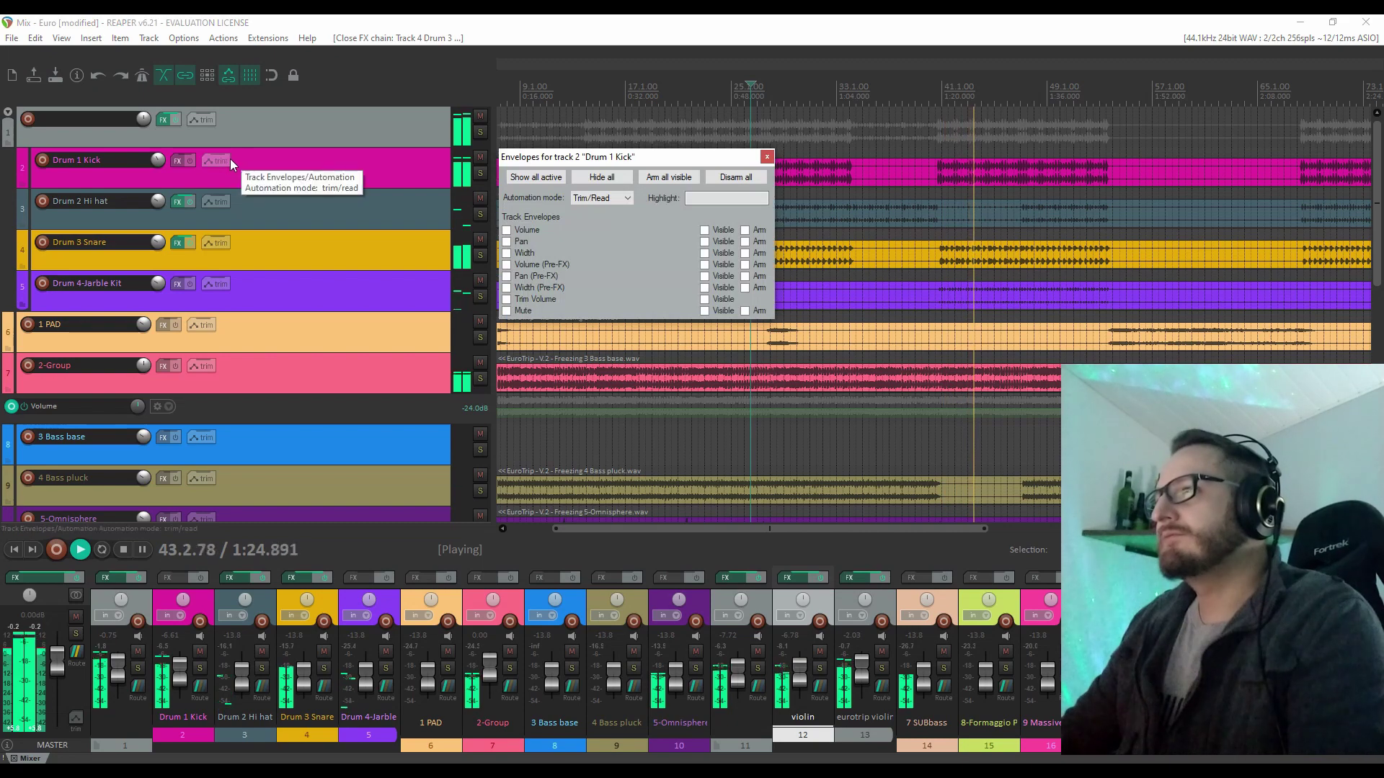
pyautogui.click(336, 173)
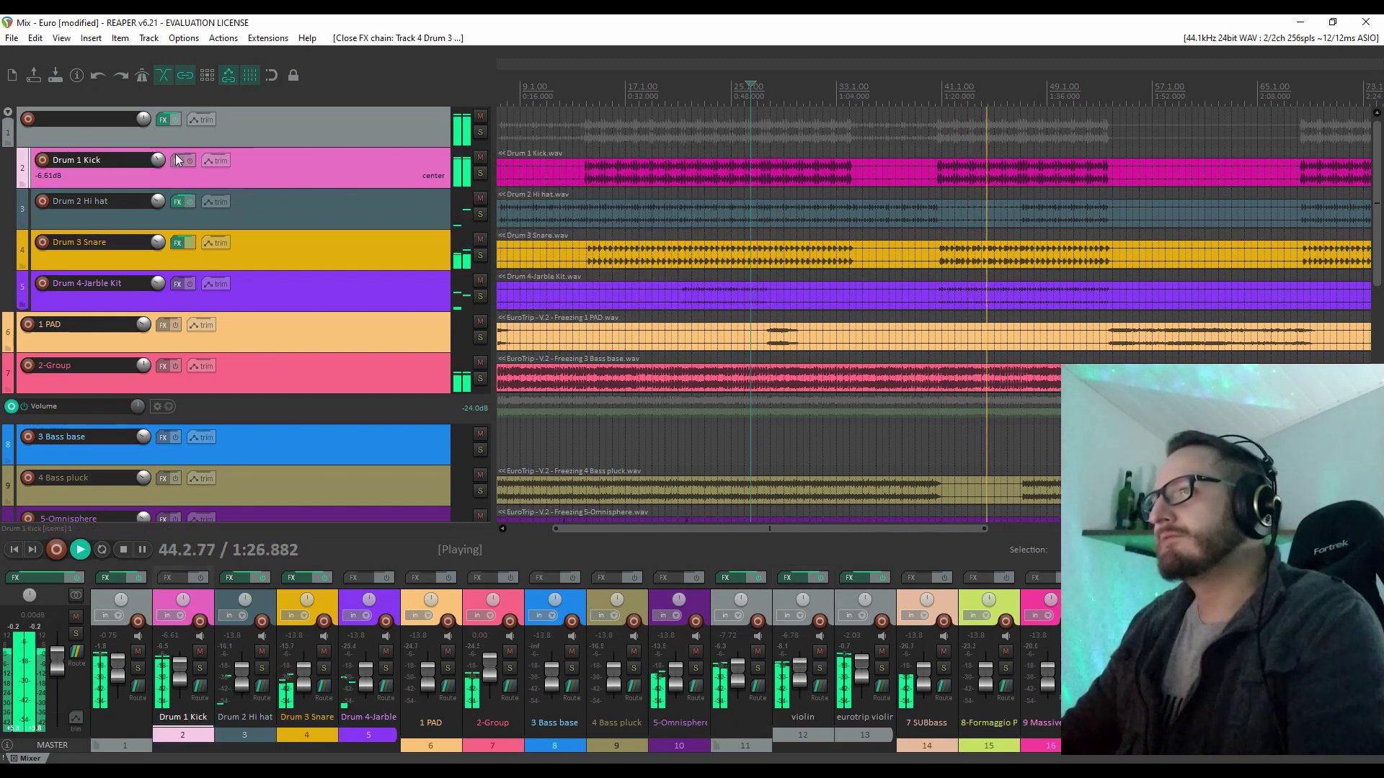
pyautogui.click(678, 95)
pyautogui.scroll(-3, 649, 173)
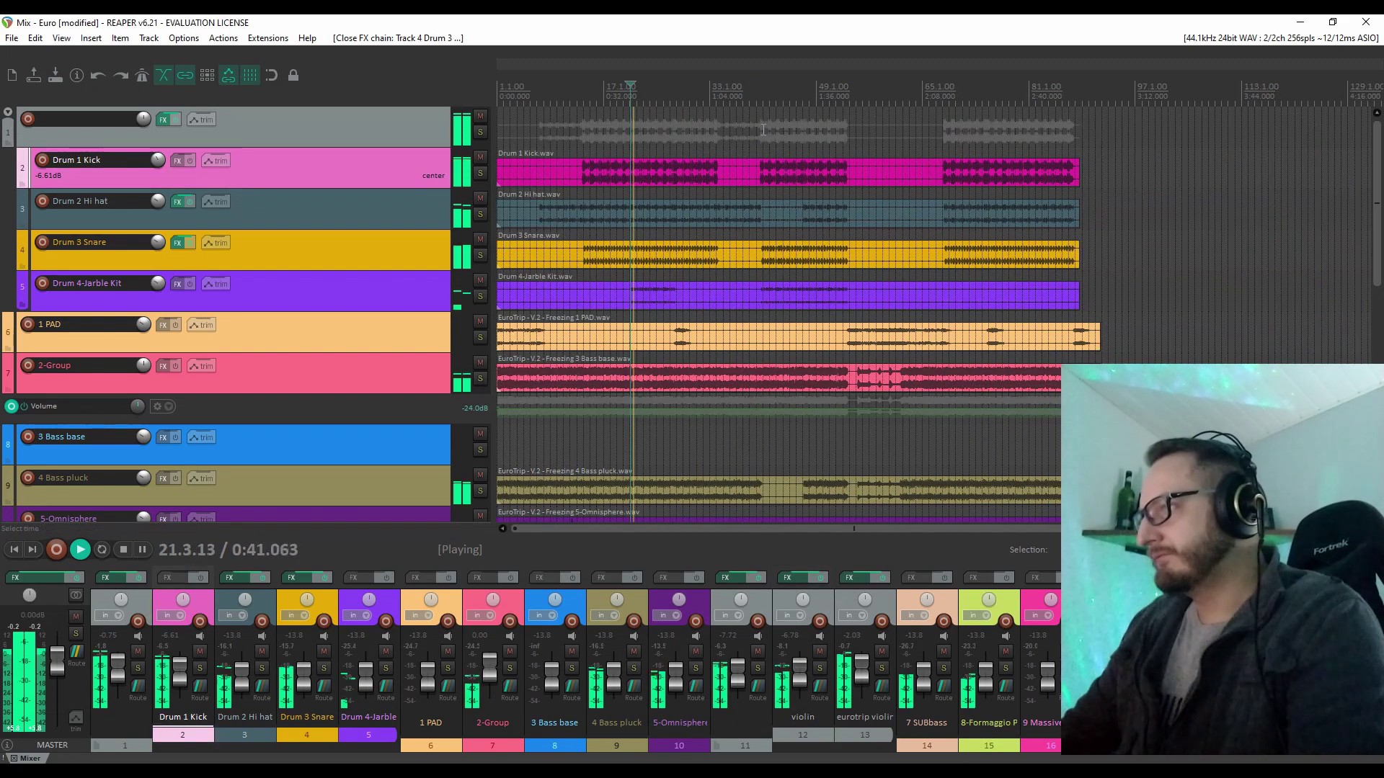
pyautogui.scroll(-1, 509, 303)
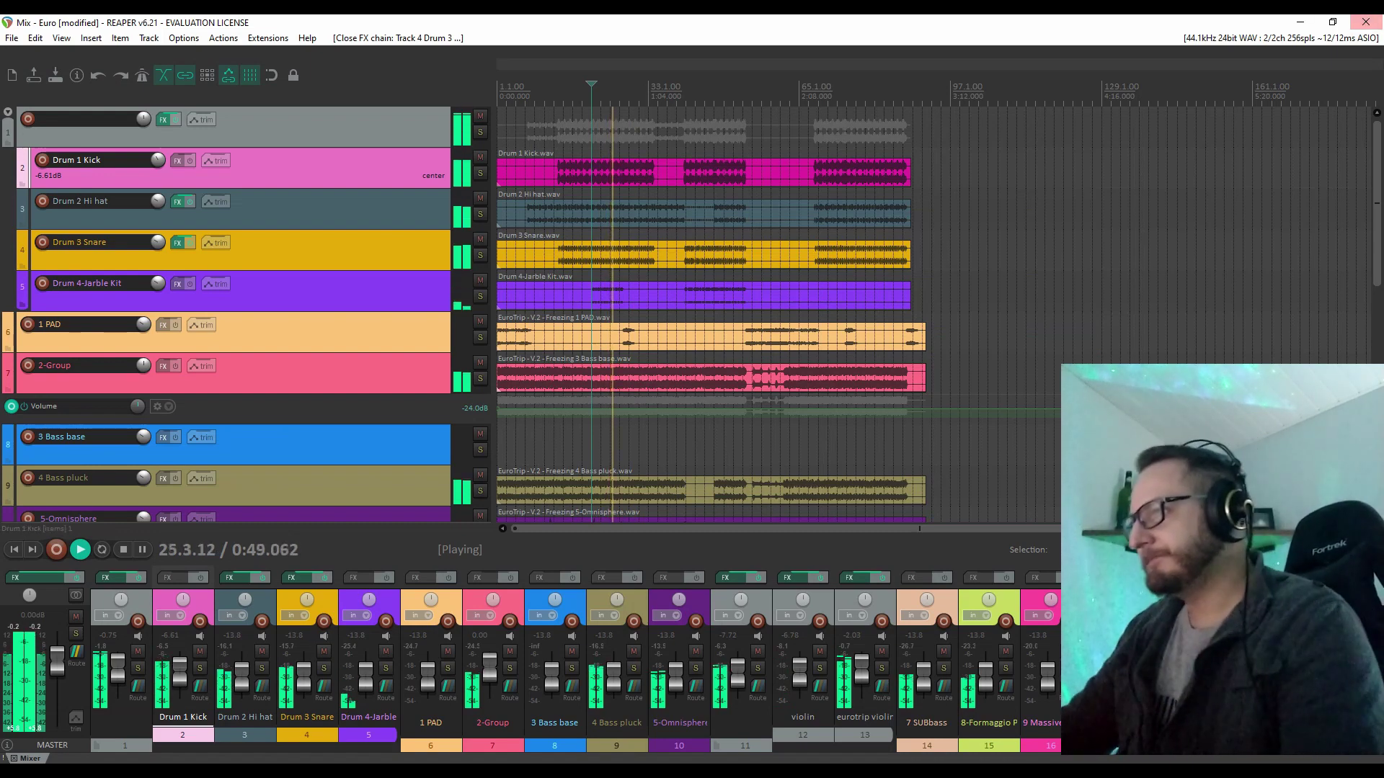
pyautogui.scroll(2, 926, 354)
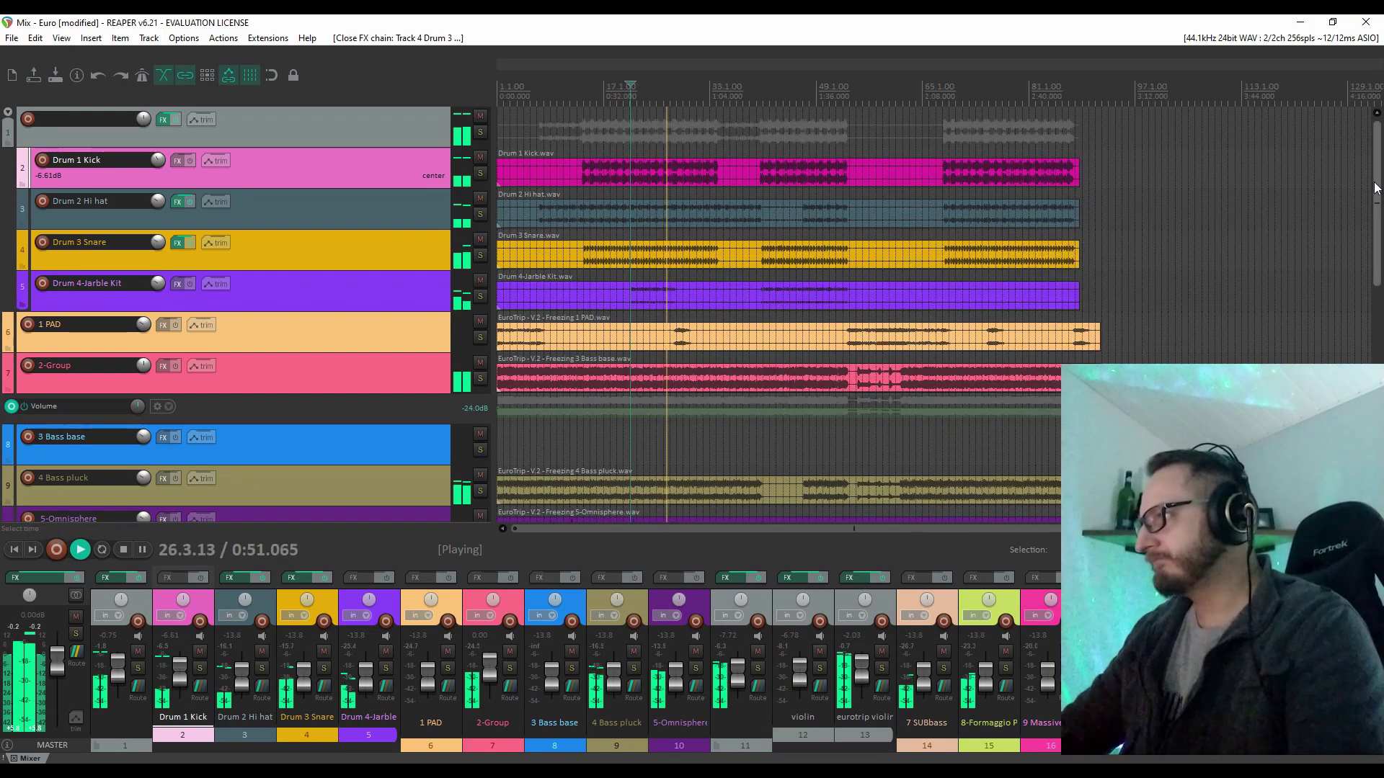
pyautogui.moveTo(1378, 197); pyautogui.dragTo(1382, 395)
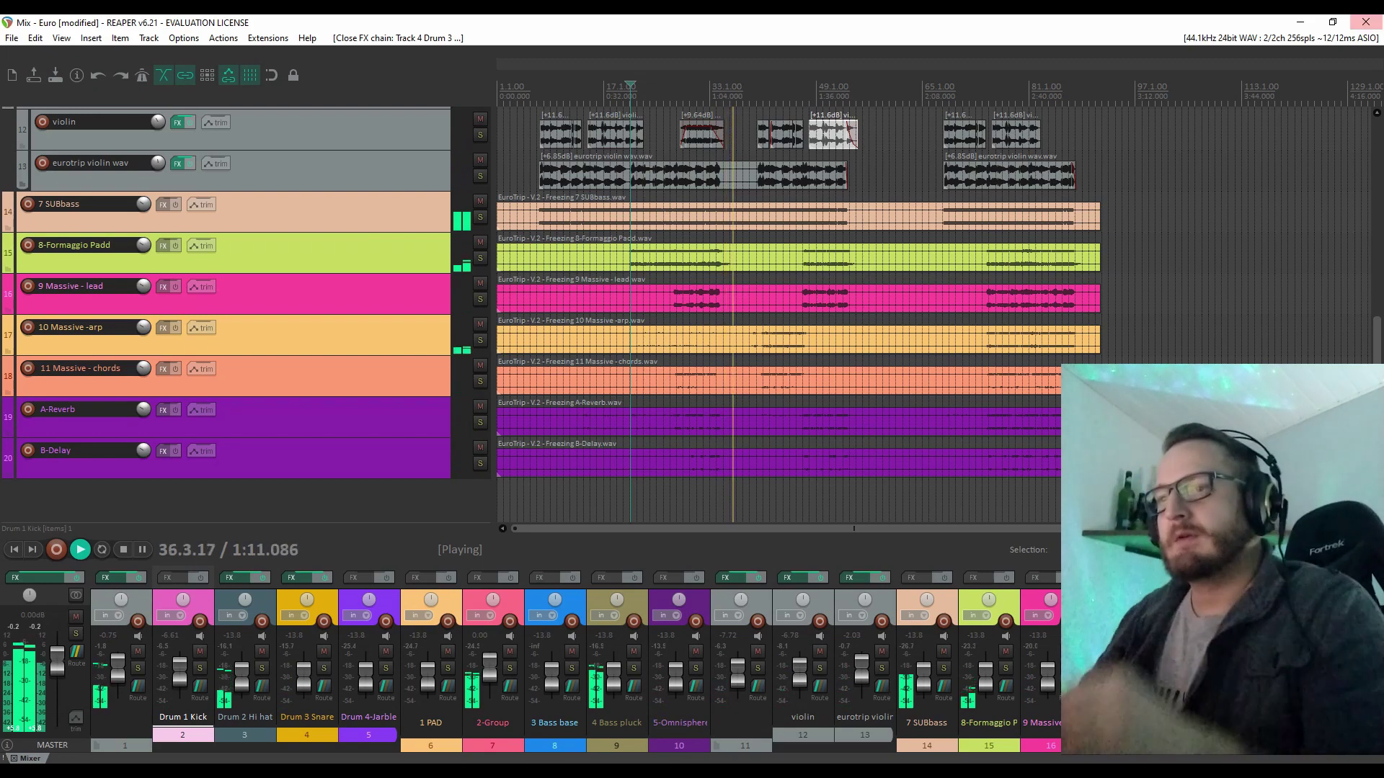
# Lower the master L1 limiter's output ceiling to -1.8 dB, raise its threshold slightly and close the limiter
pyautogui.click(36, 580)
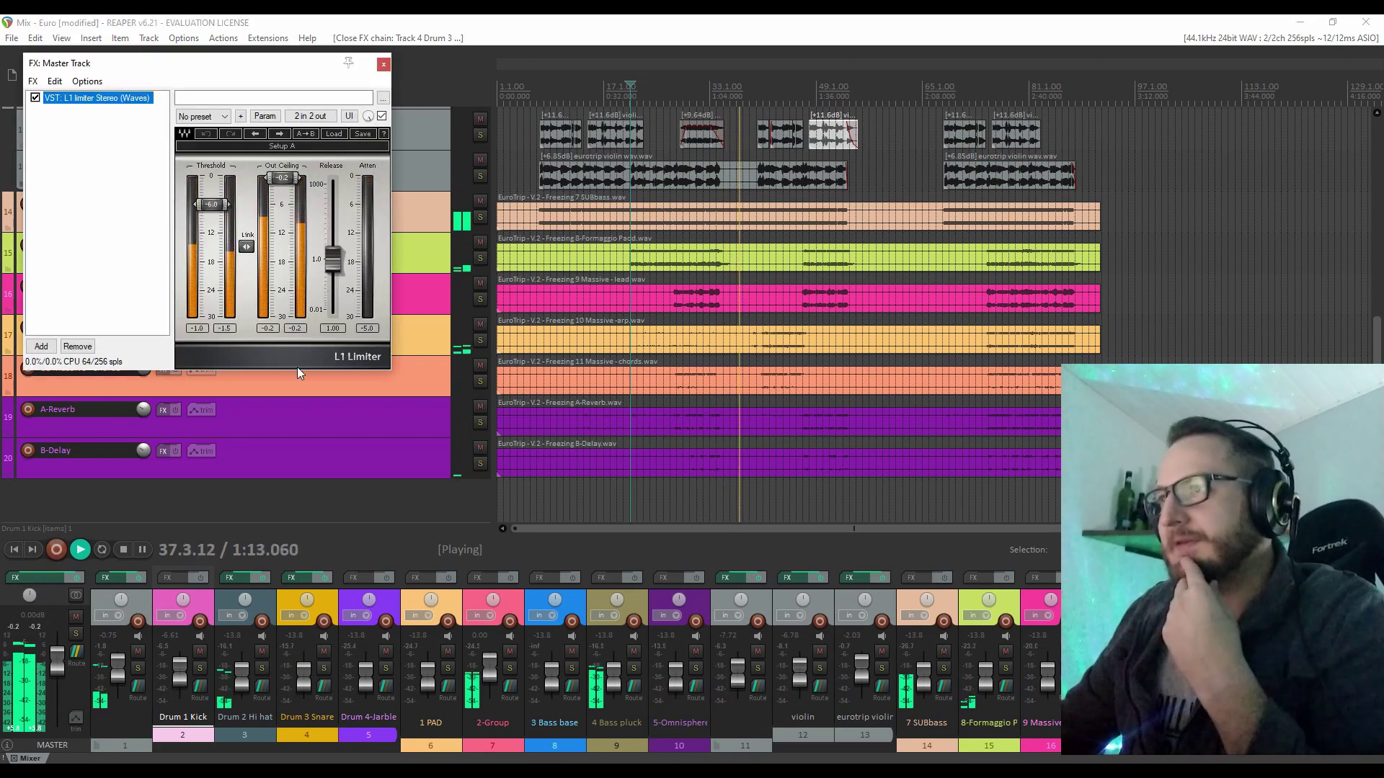
pyautogui.click(281, 178)
pyautogui.moveTo(282, 177); pyautogui.dragTo(284, 185)
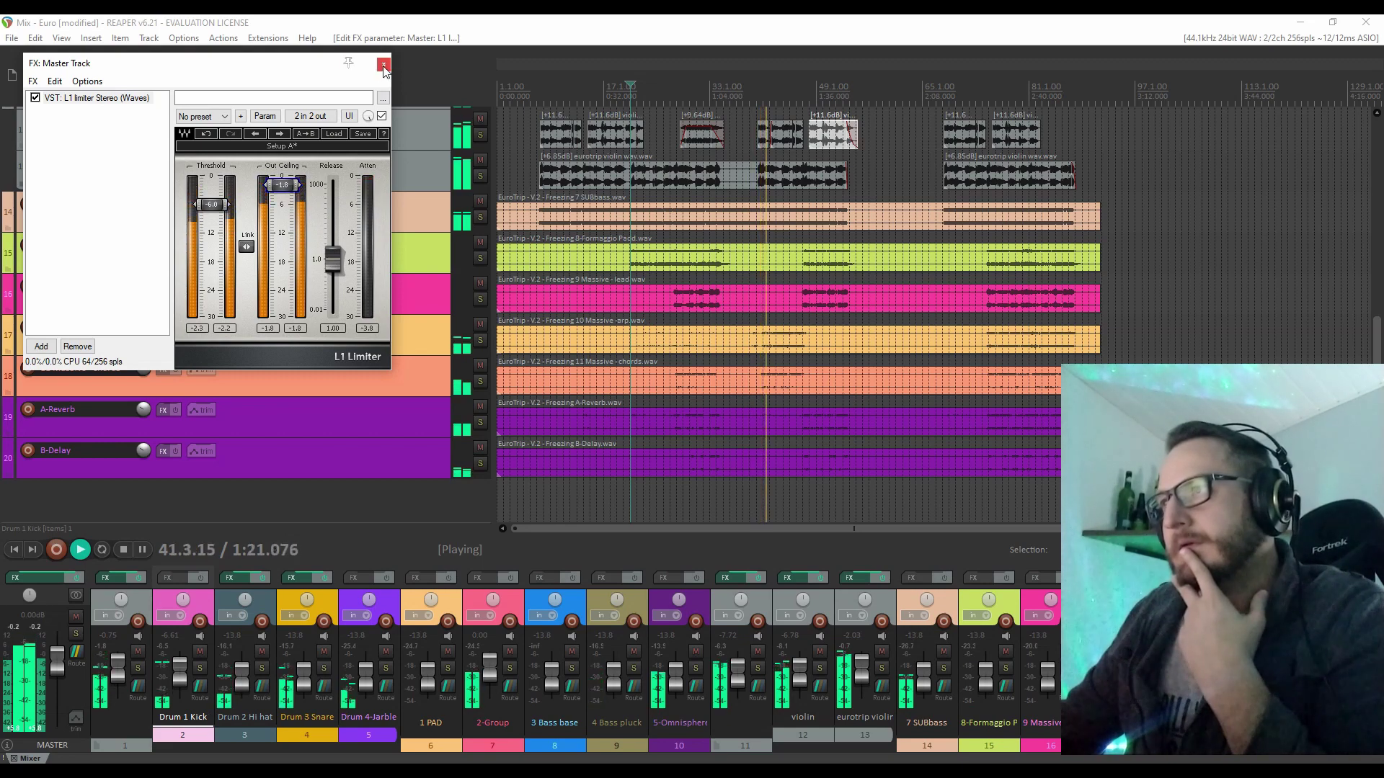
pyautogui.moveTo(211, 205); pyautogui.dragTo(211, 202)
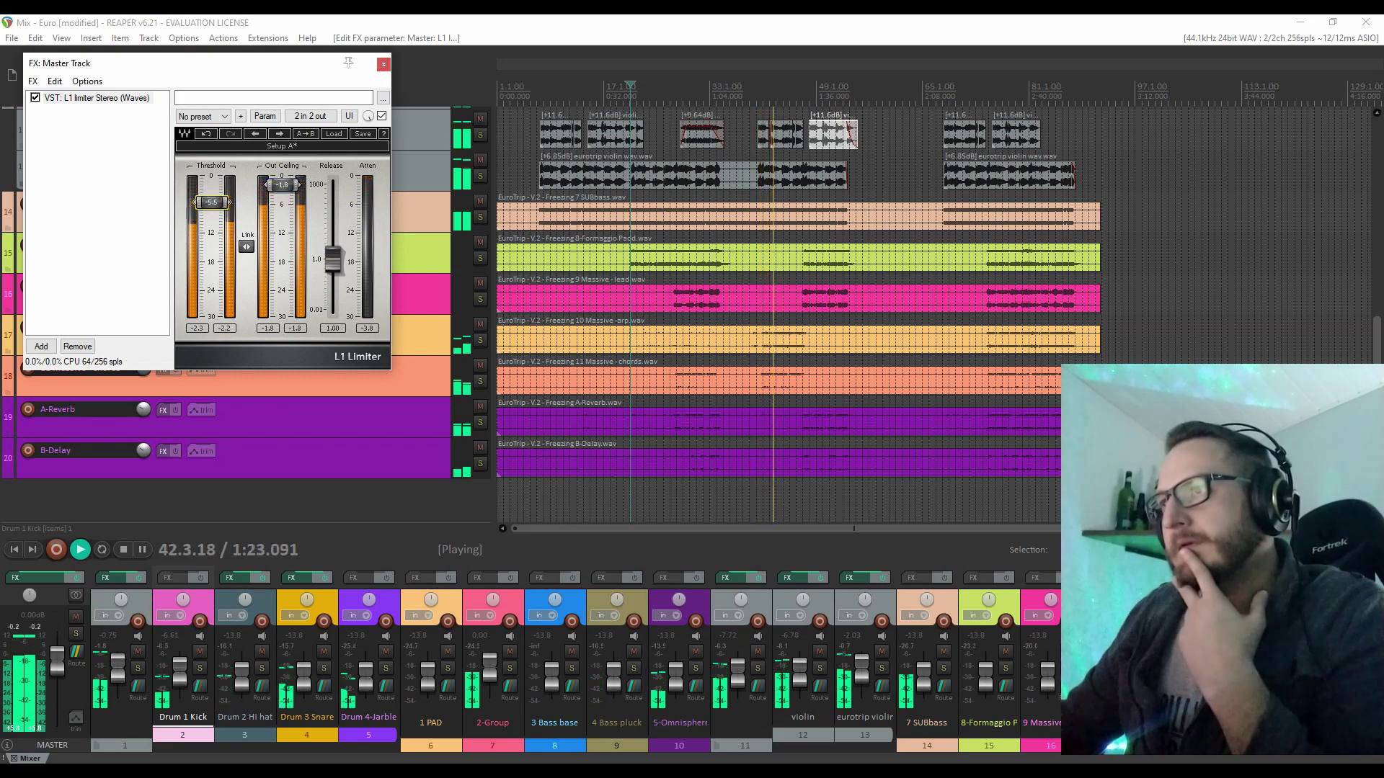
pyautogui.click(384, 65)
# Replay the song from about bar 48 and check the levels across the violin and drum tracks
pyautogui.scroll(-2, 731, 87)
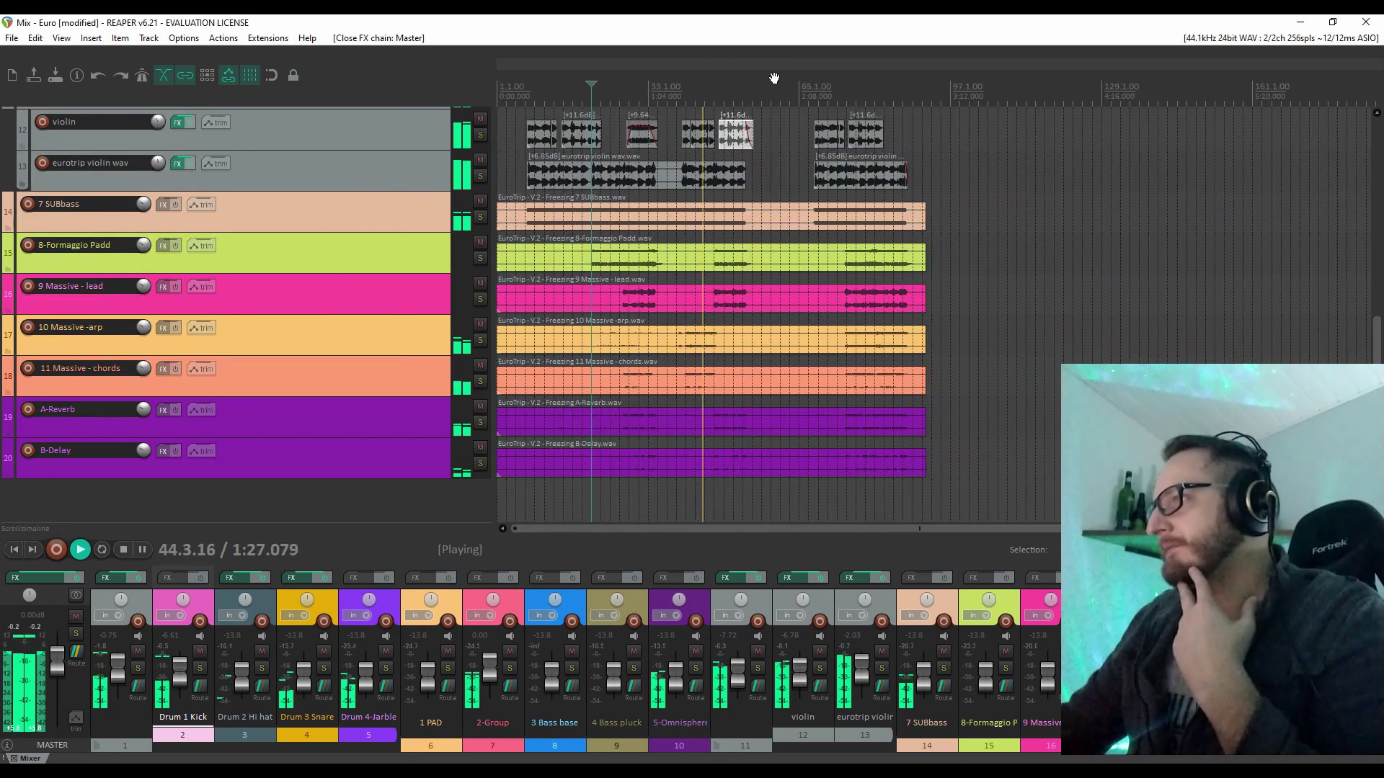
pyautogui.scroll(2, 710, 100)
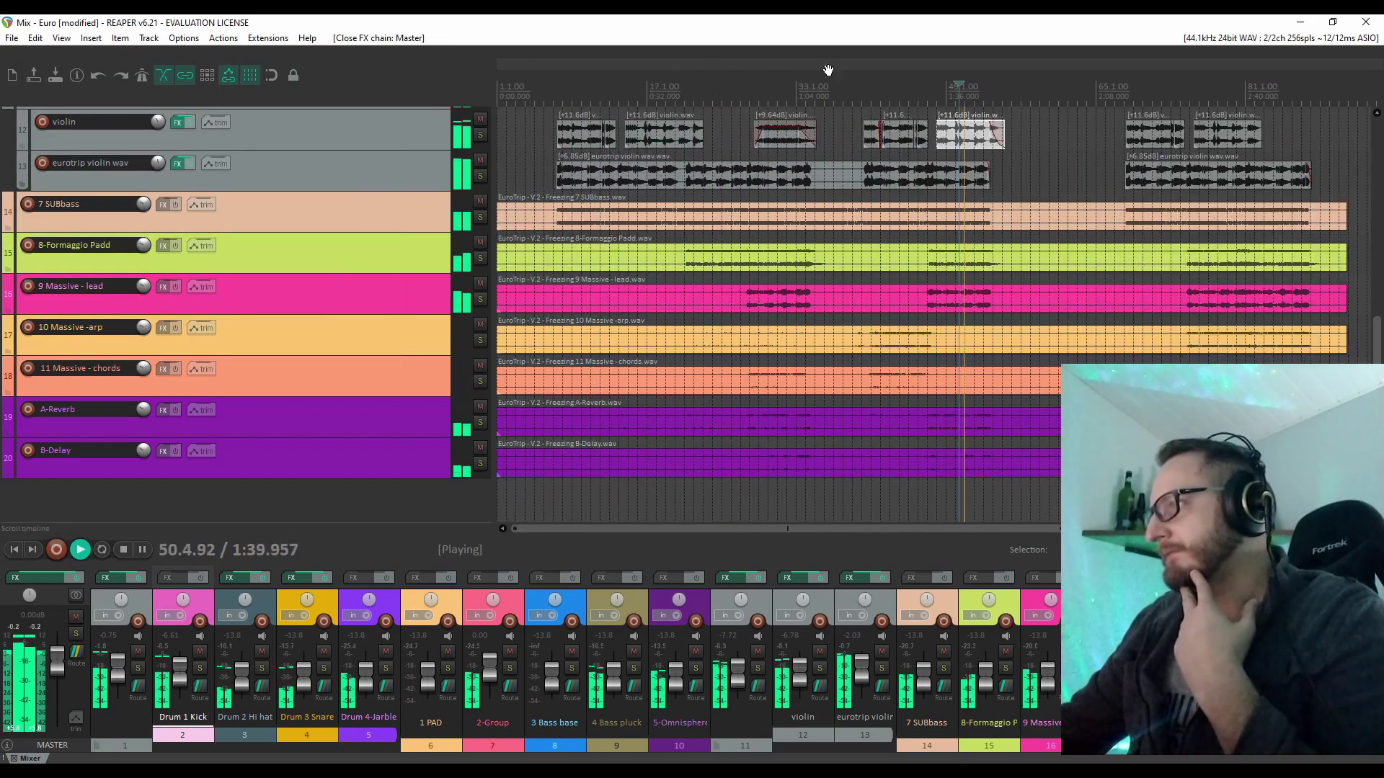
pyautogui.click(942, 86)
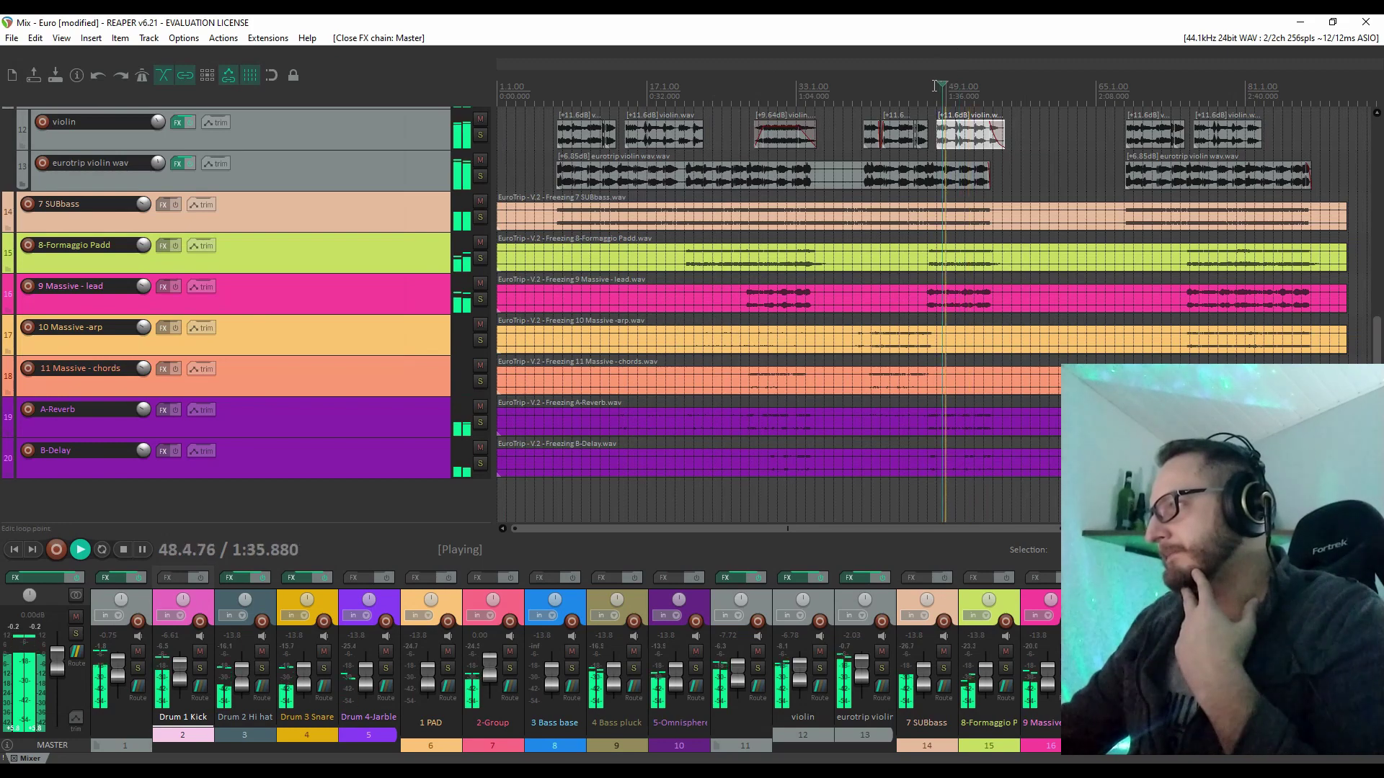
pyautogui.scroll(1, 935, 87)
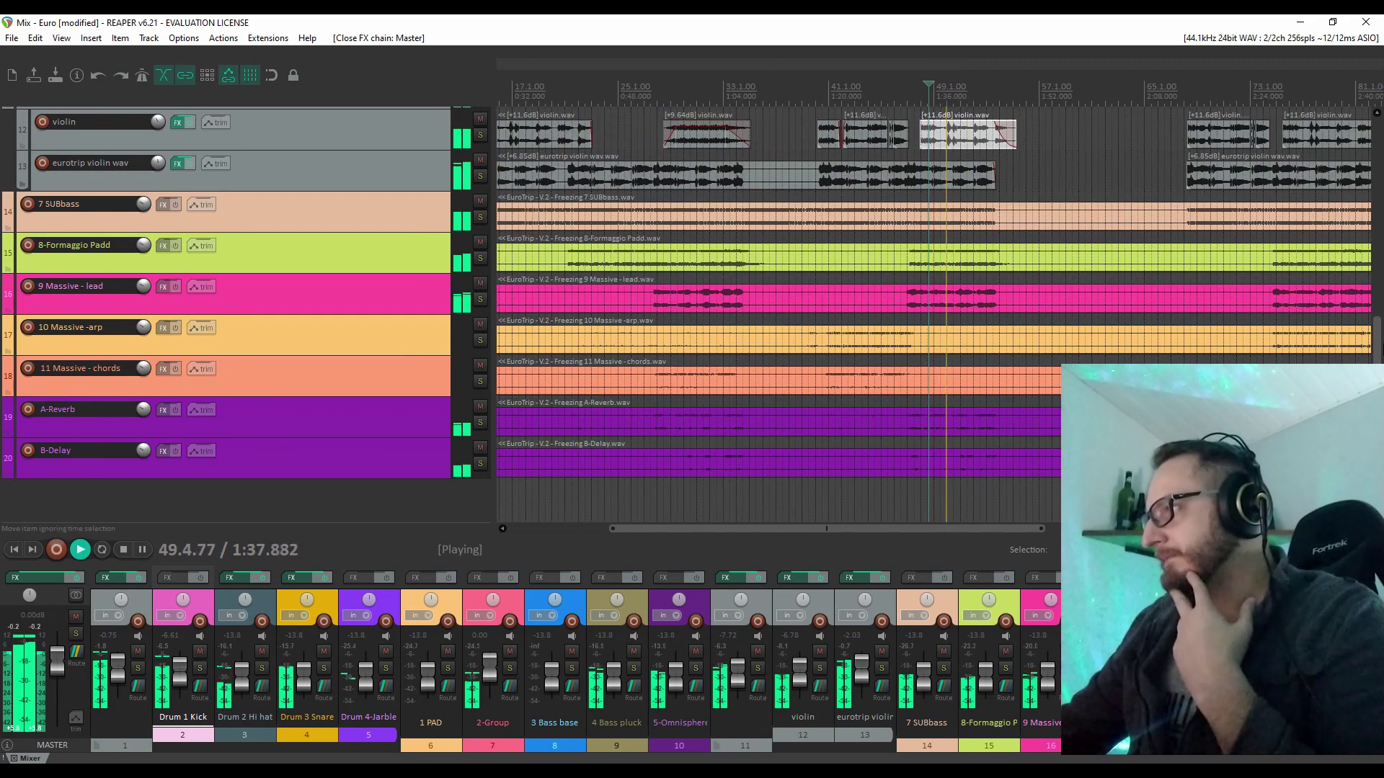
pyautogui.moveTo(1378, 353); pyautogui.dragTo(1369, 77)
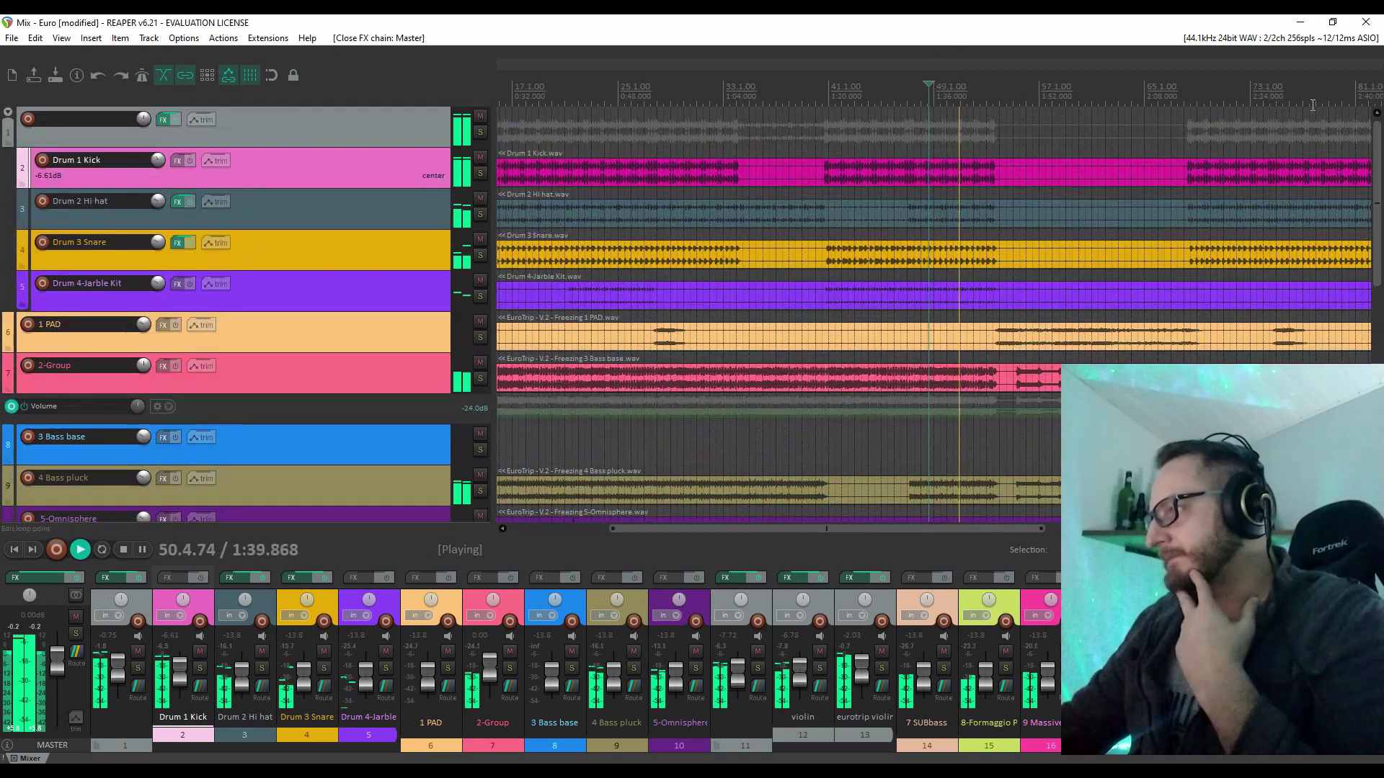
pyautogui.scroll(-2, 1308, 104)
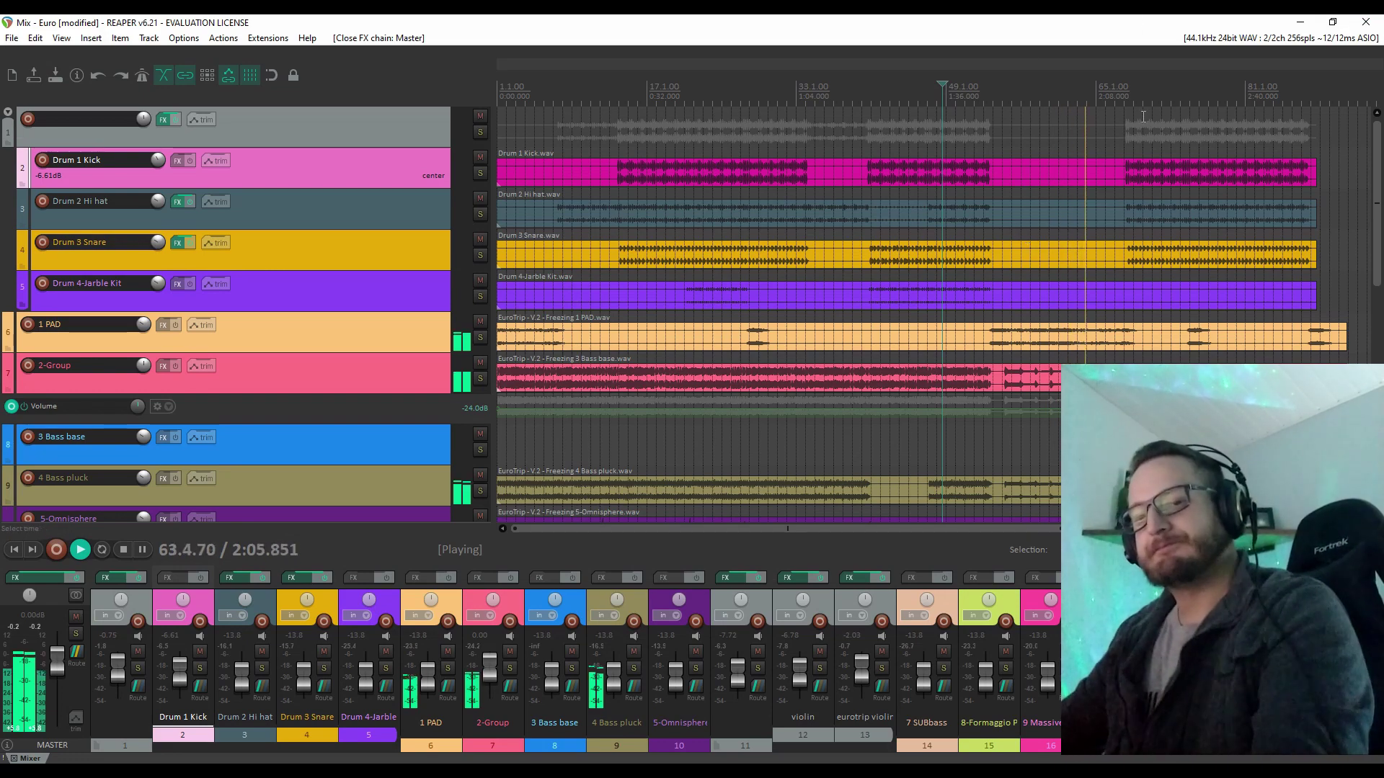
# Raise the volume of the 11 Massive - chords track and set the 9 Massive - lead track to -8.75 dB
pyautogui.scroll(-3, 810, 126)
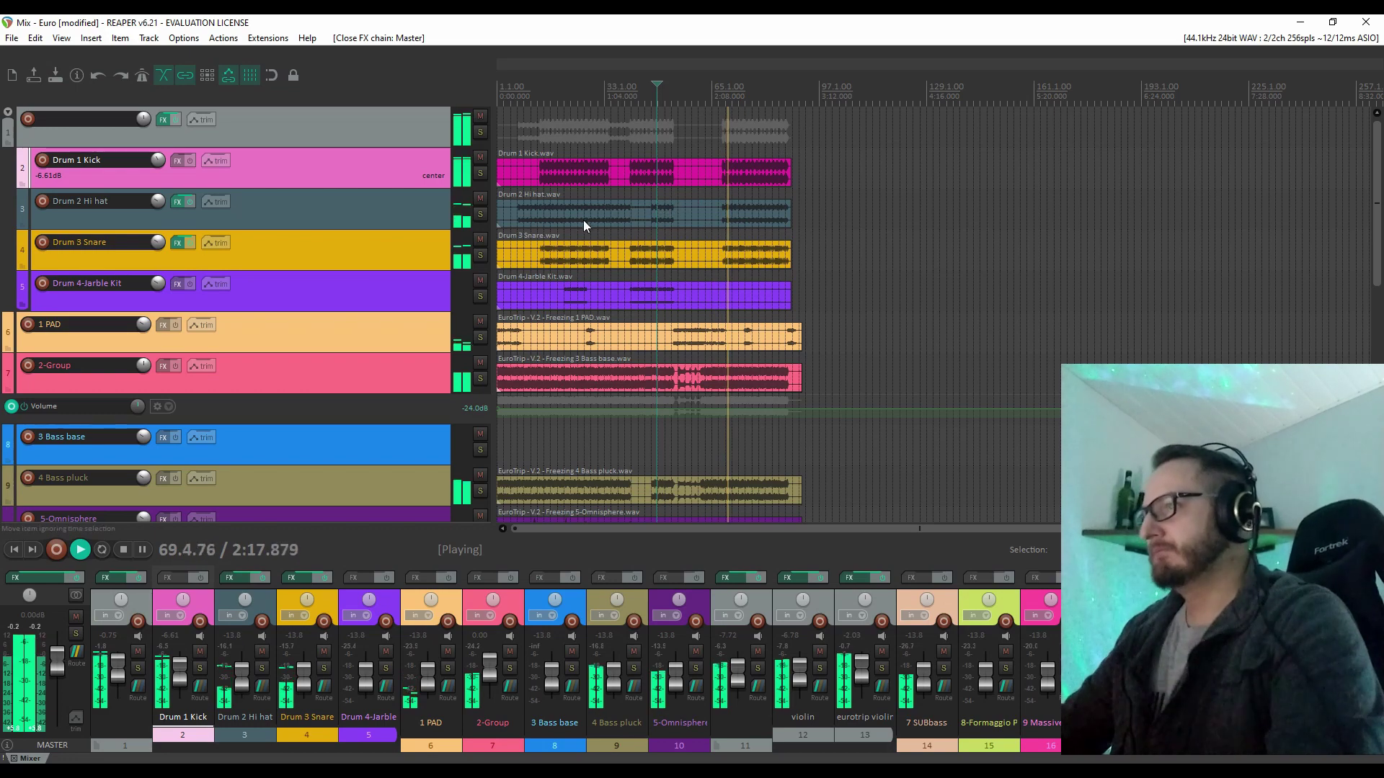
pyautogui.scroll(-2, 662, 272)
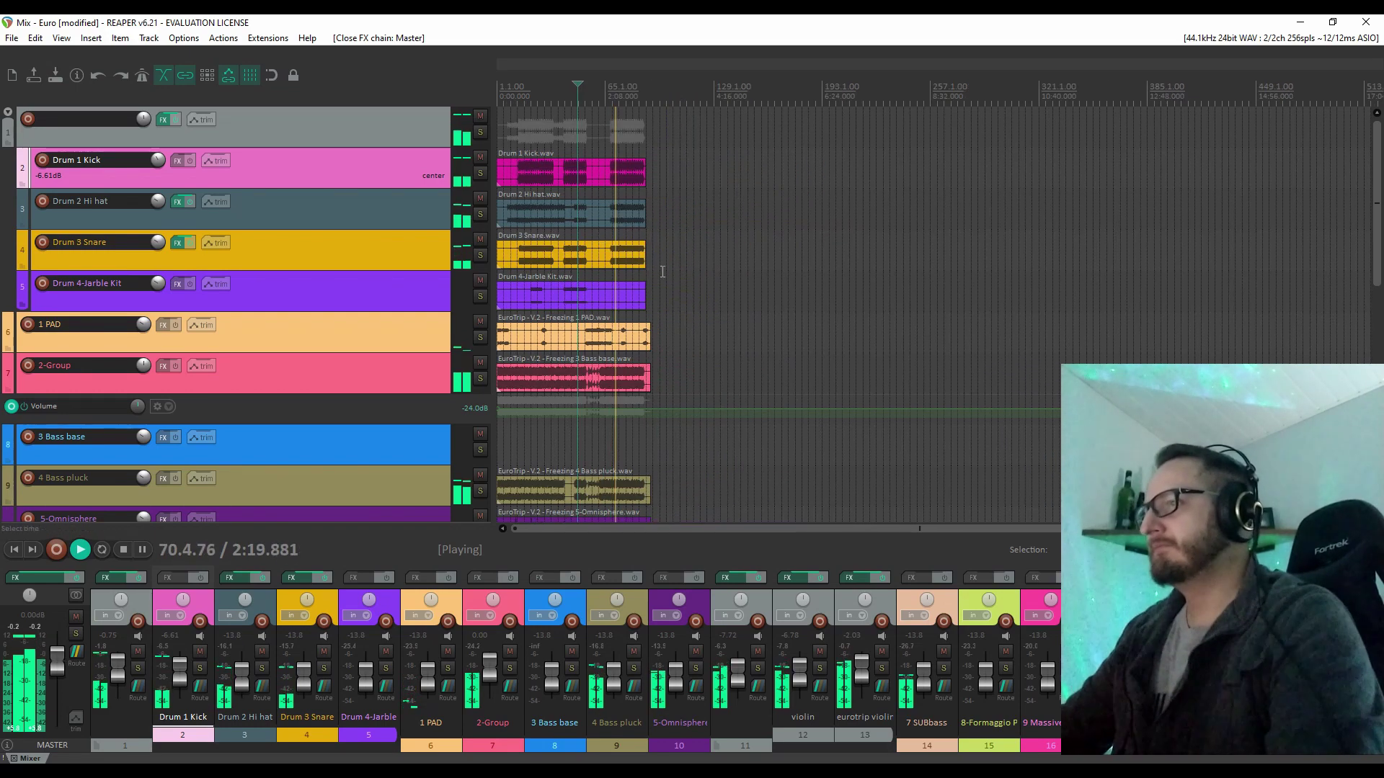
pyautogui.scroll(4, 663, 272)
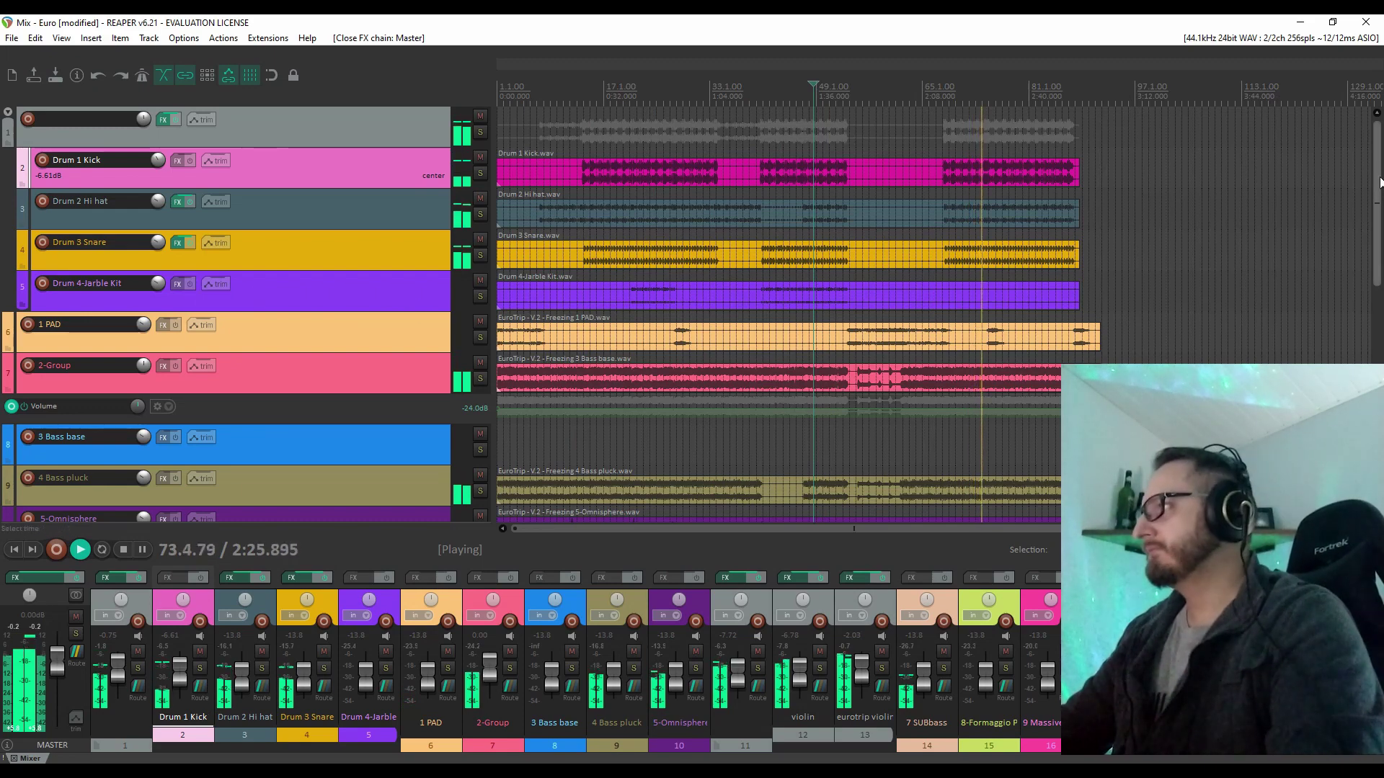
pyautogui.moveTo(1379, 183); pyautogui.dragTo(1379, 386)
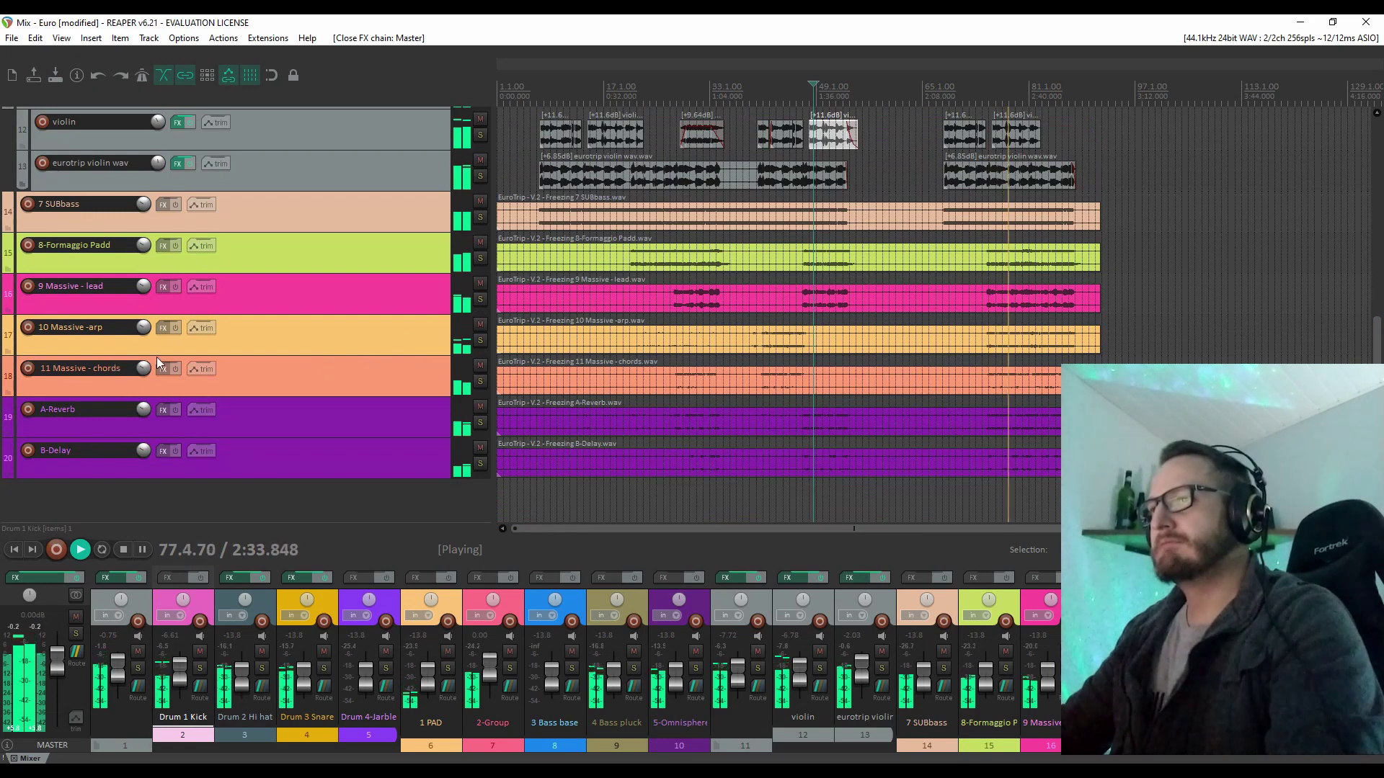
pyautogui.moveTo(144, 368); pyautogui.dragTo(143, 304)
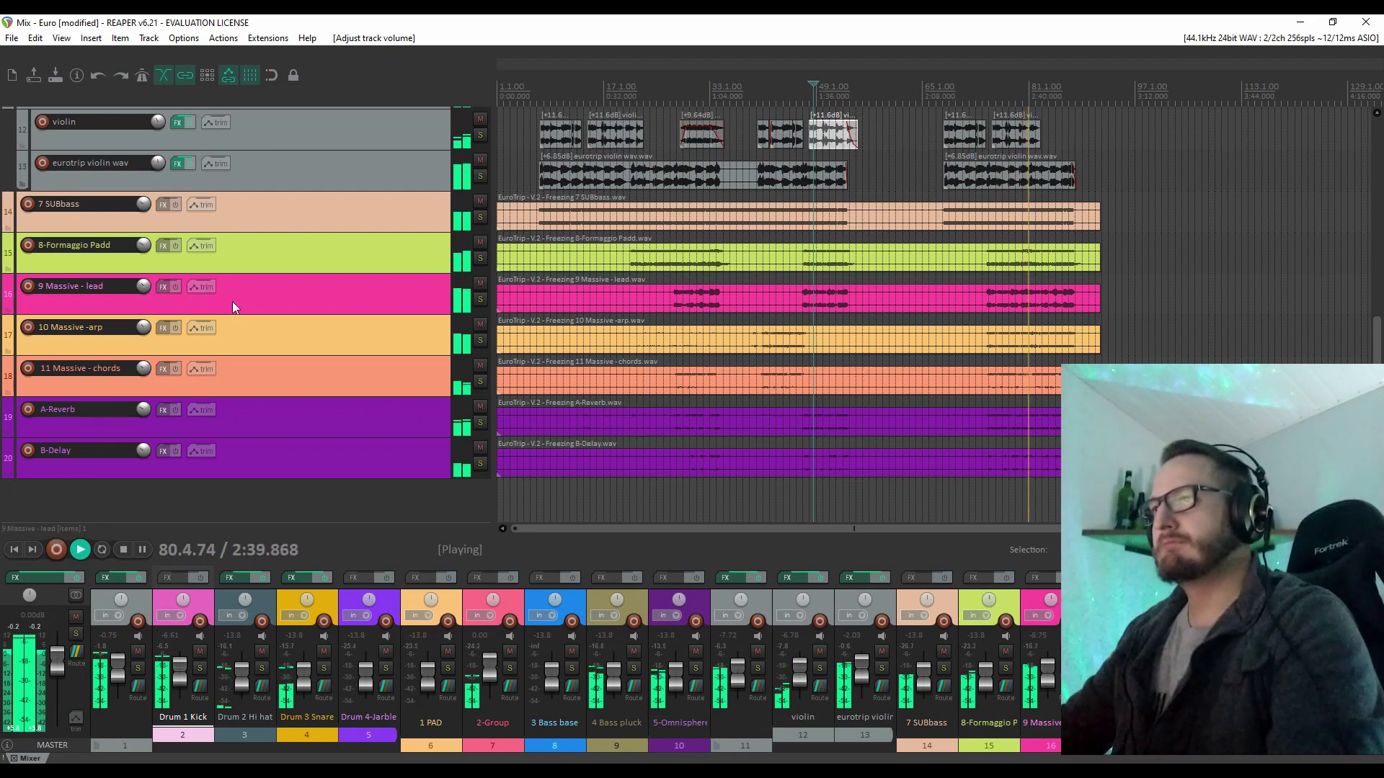
# Set the 1 PAD track's volume to -7.46 dB
pyautogui.scroll(3, 287, 228)
pyautogui.scroll(7, 291, 228)
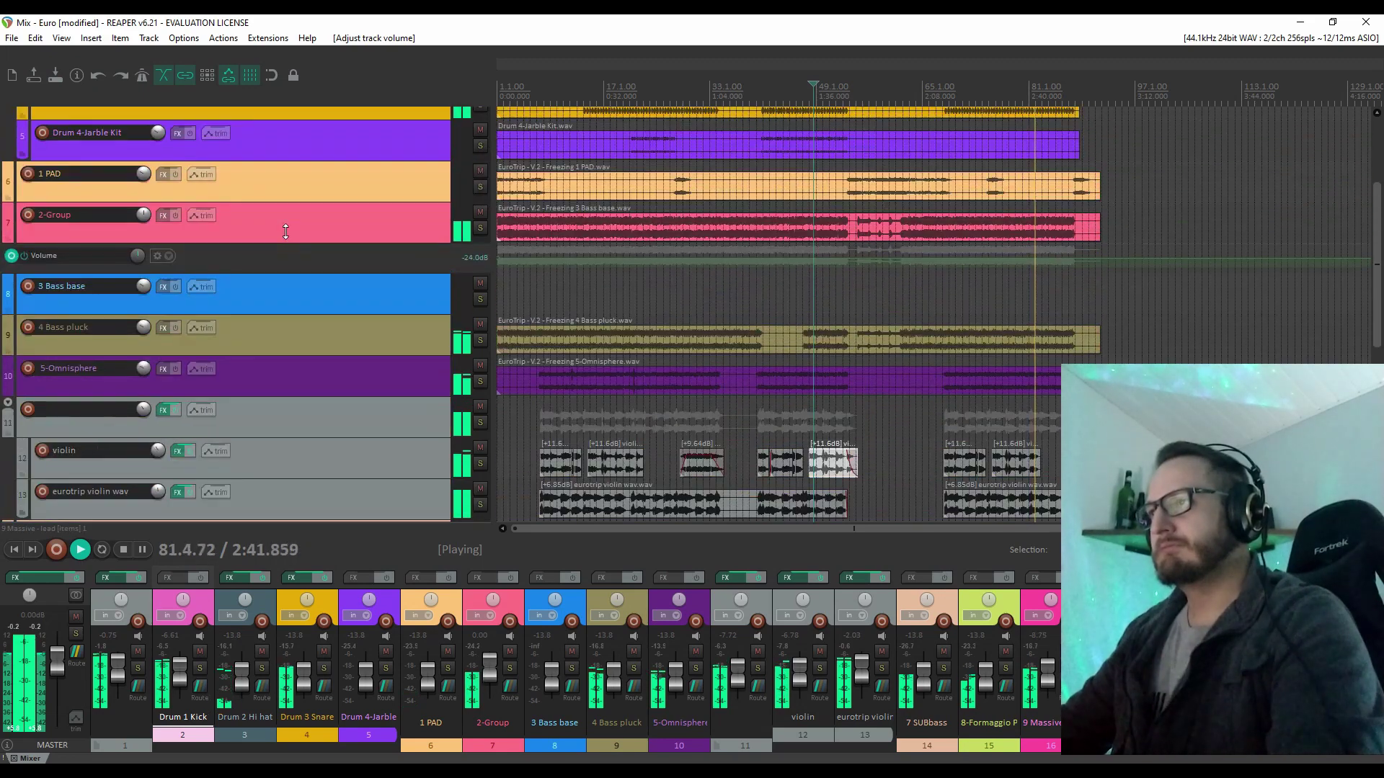
pyautogui.scroll(1, 271, 226)
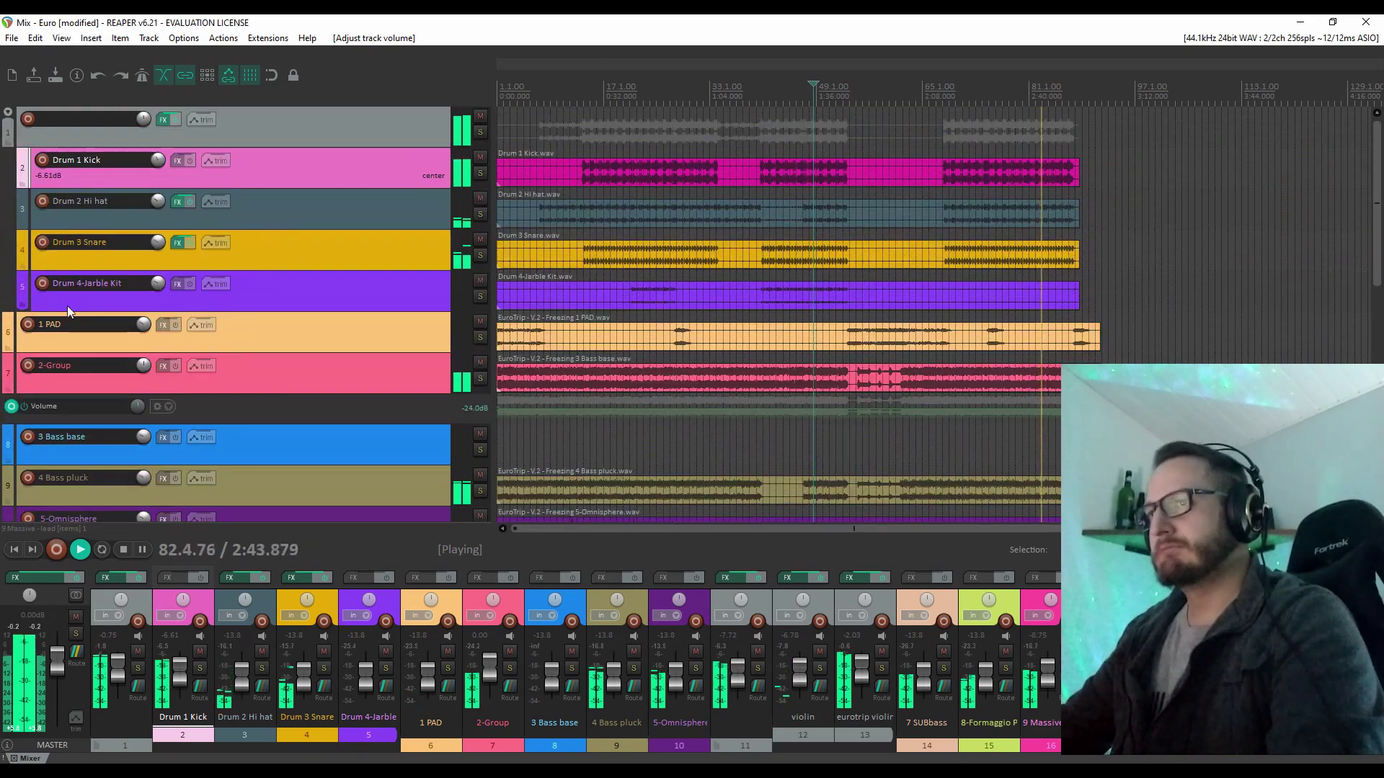
pyautogui.moveTo(138, 324); pyautogui.dragTo(139, 314)
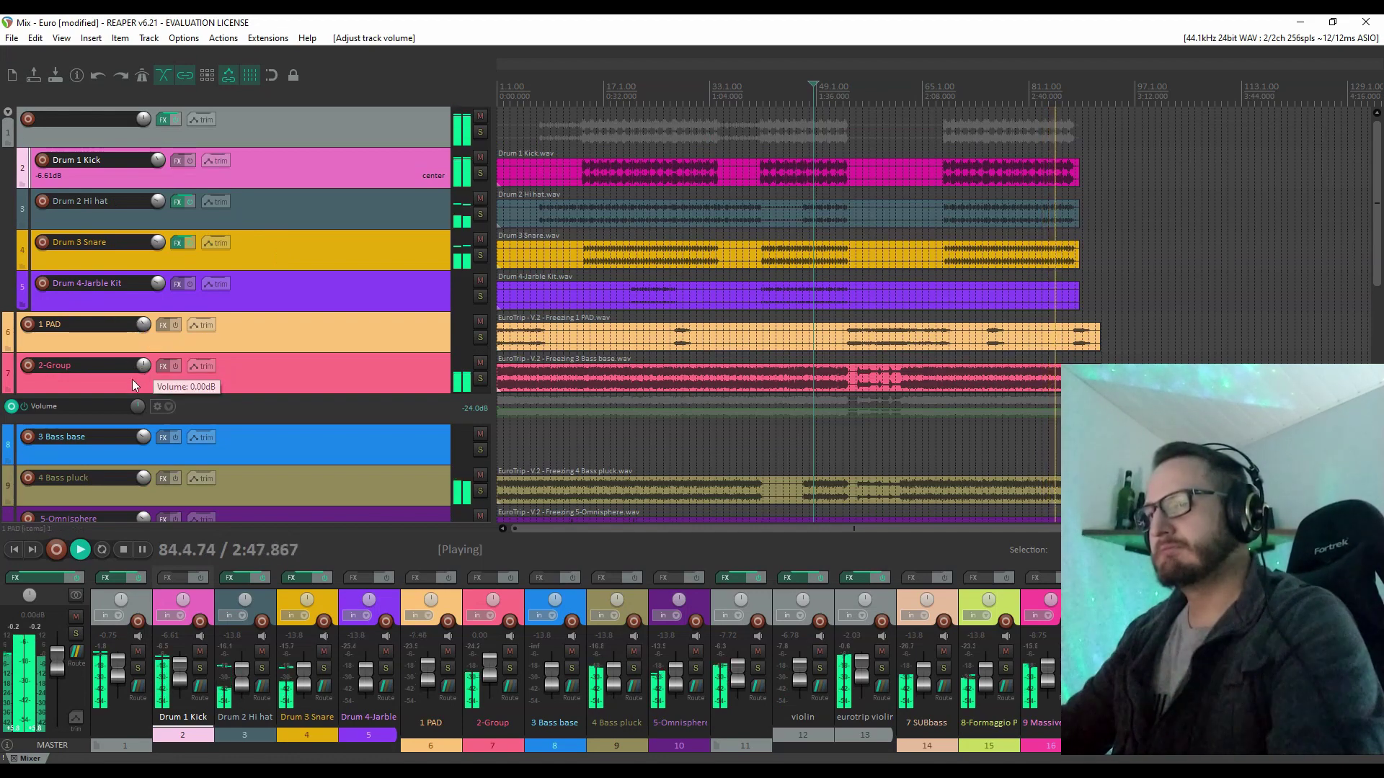
# Replay the song from about bar 27 and set the 5-Omnisphere track's volume to -7.67 dB
pyautogui.scroll(-3, 1088, 186)
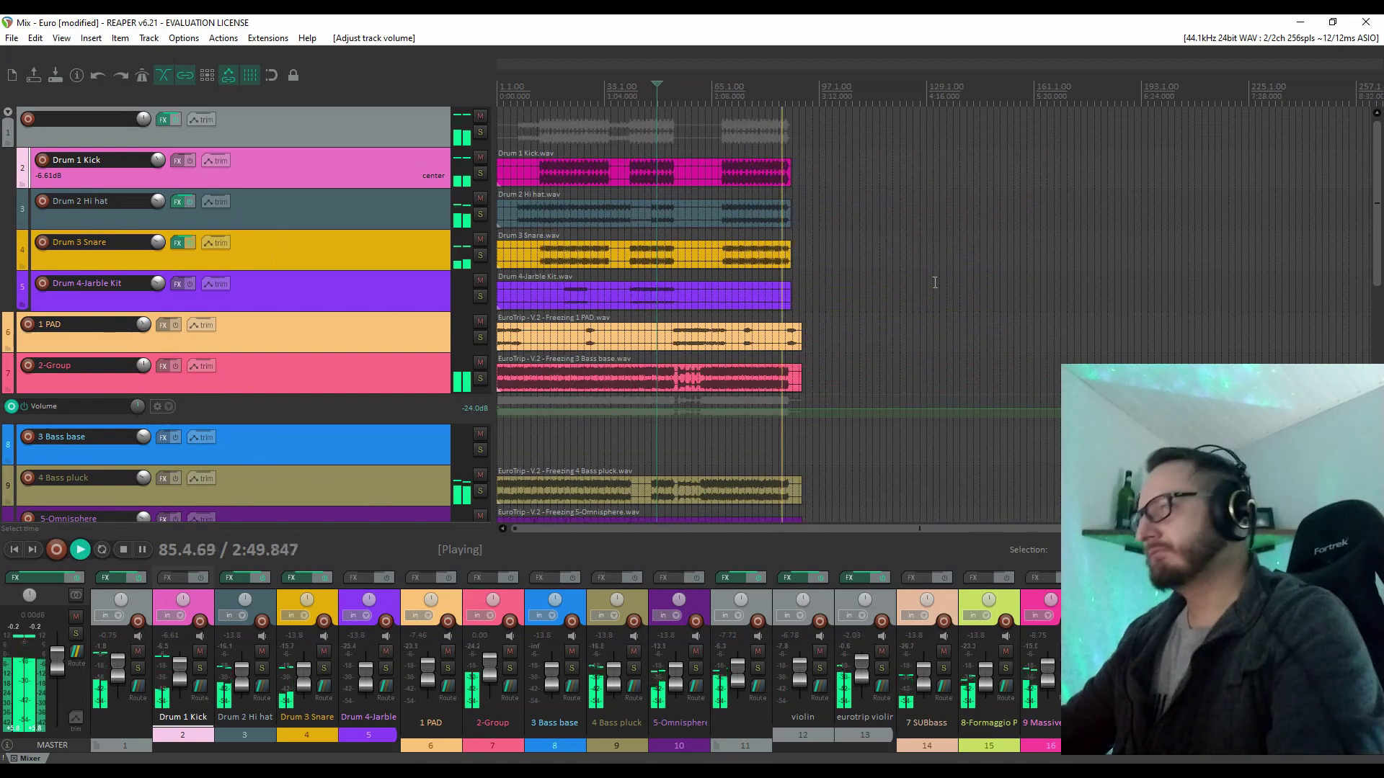
pyautogui.scroll(-5, 165, 287)
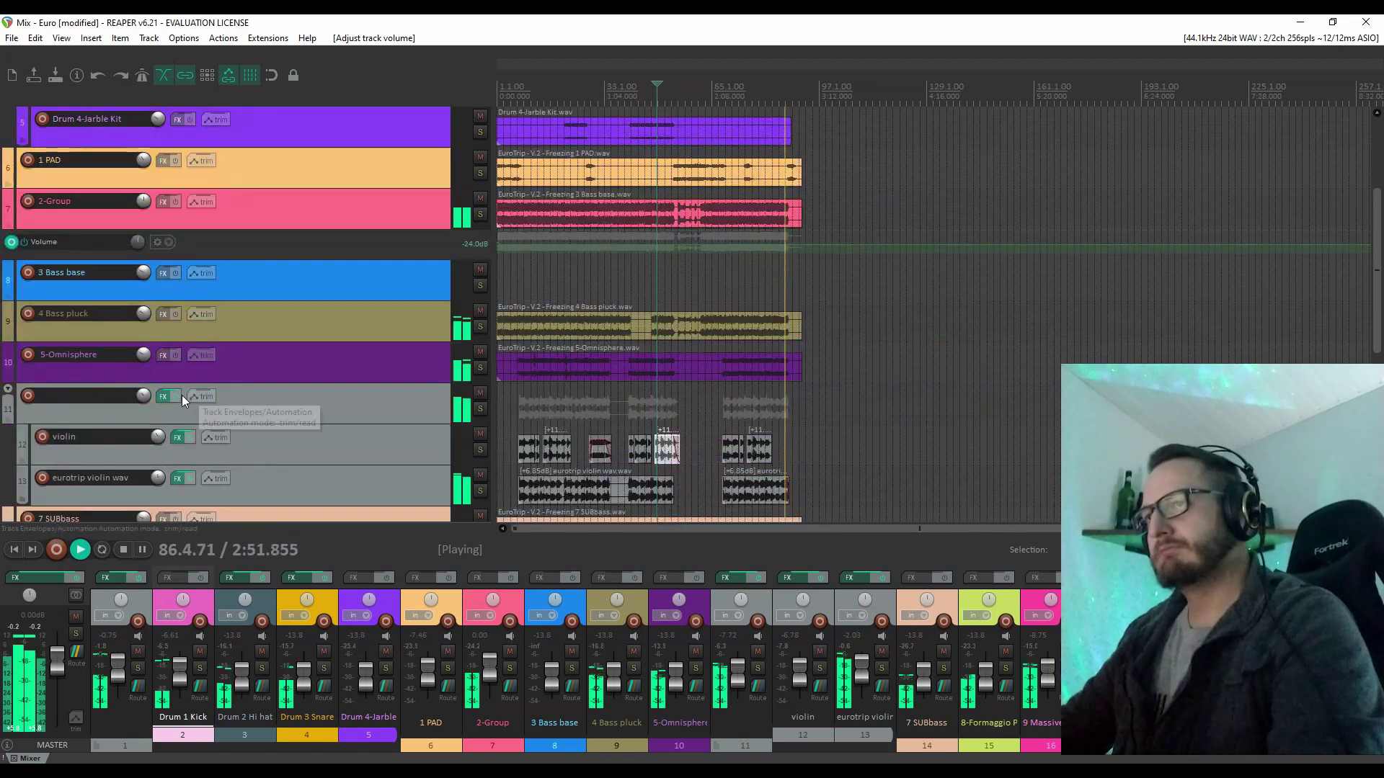
pyautogui.moveTo(143, 232); pyautogui.dragTo(143, 220)
pyautogui.click(584, 85)
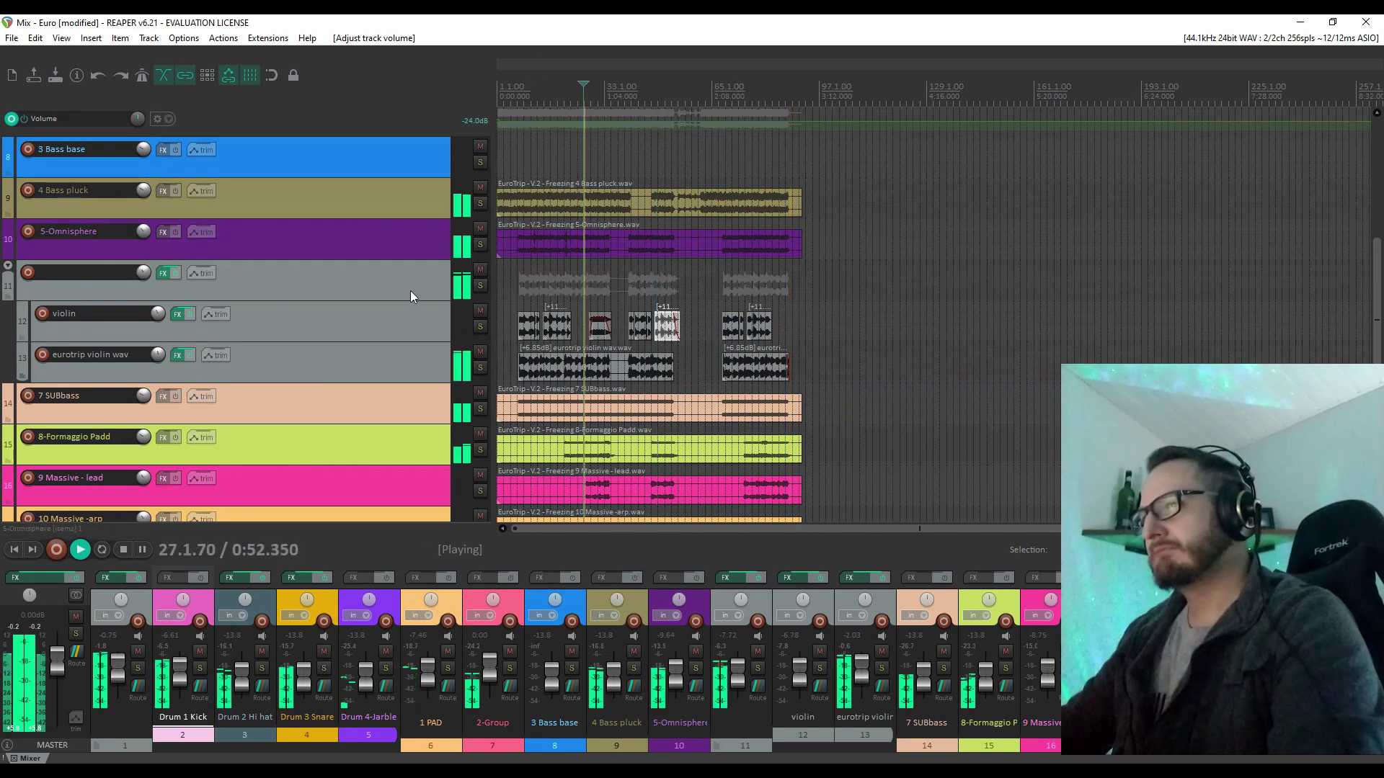
pyautogui.moveTo(143, 232); pyautogui.dragTo(144, 226)
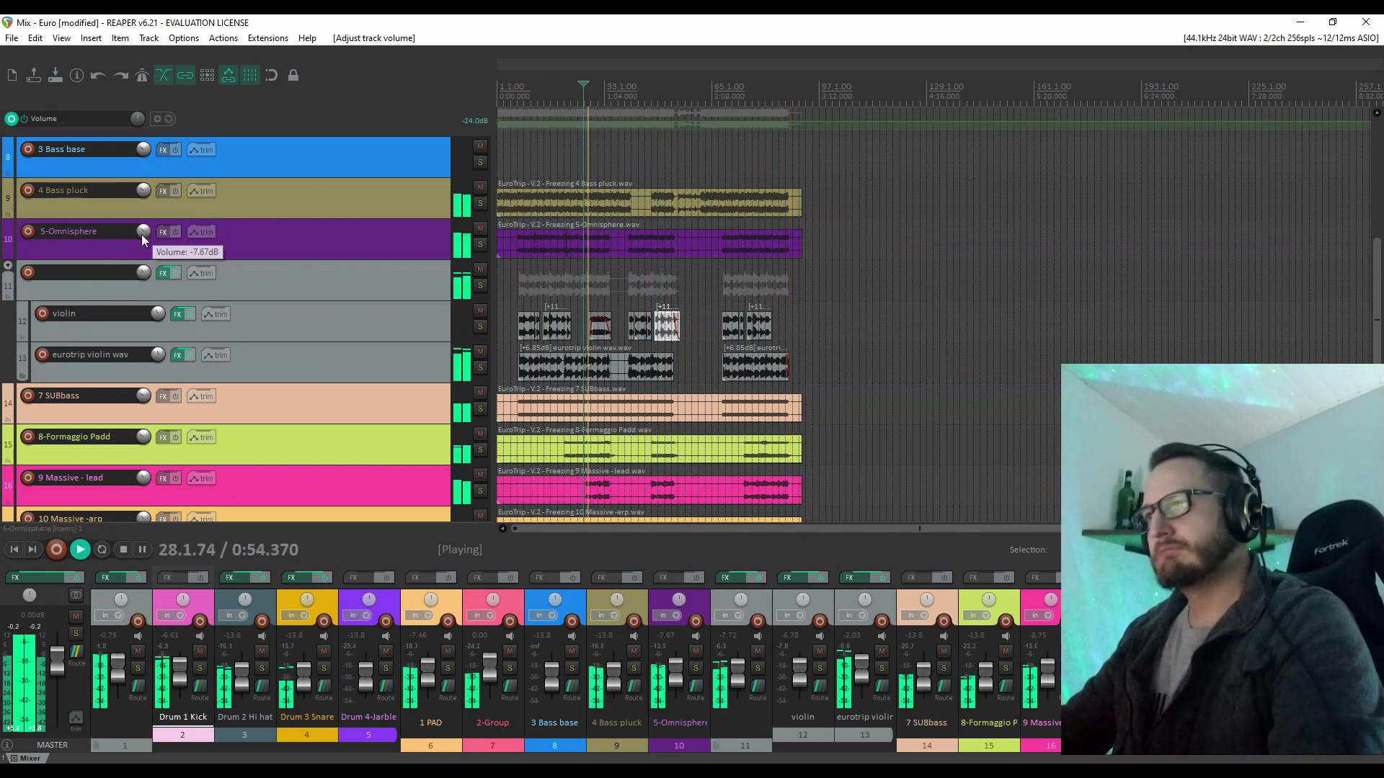
# Set the 7 SUBbass track's volume to -10.7 dB and the 8-Formaggio Padd track's to -7.46 dB
pyautogui.scroll(-1, 201, 367)
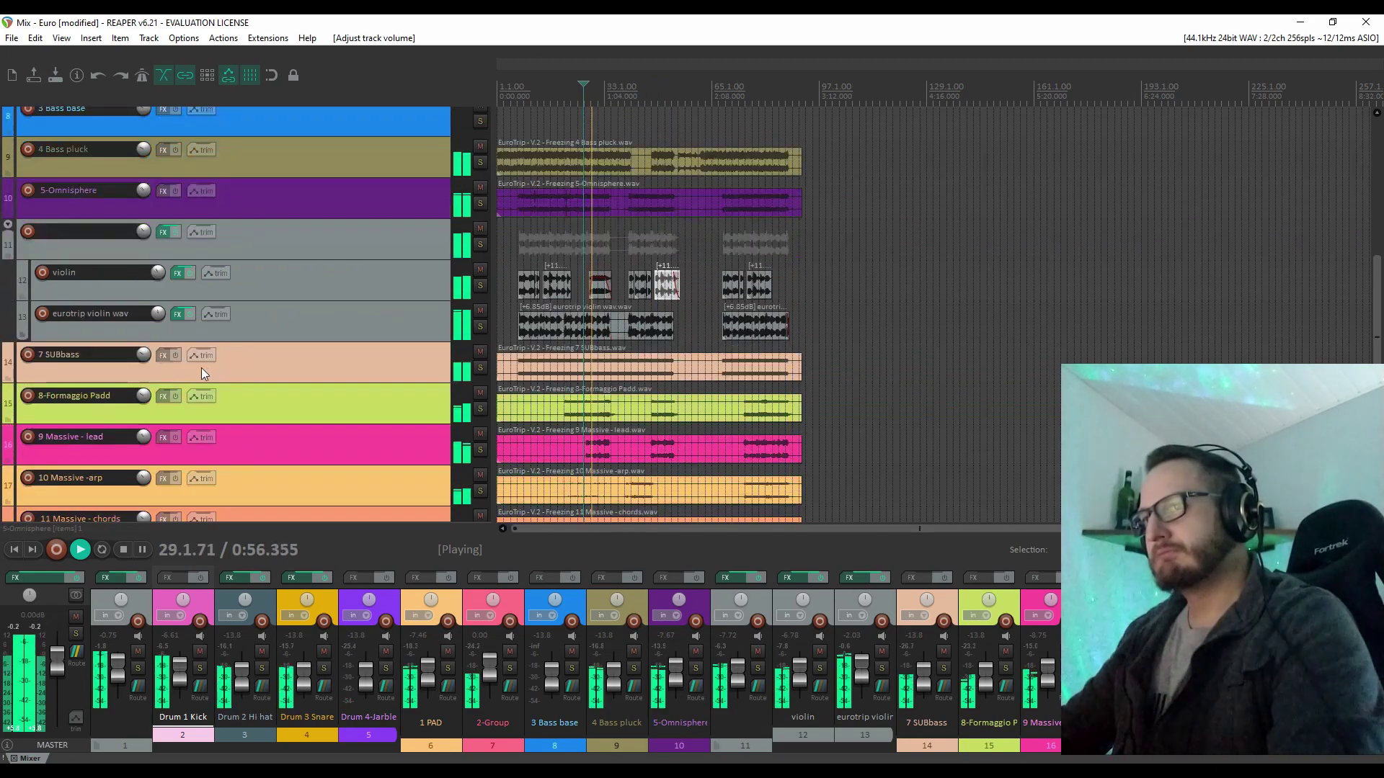
pyautogui.moveTo(147, 362)
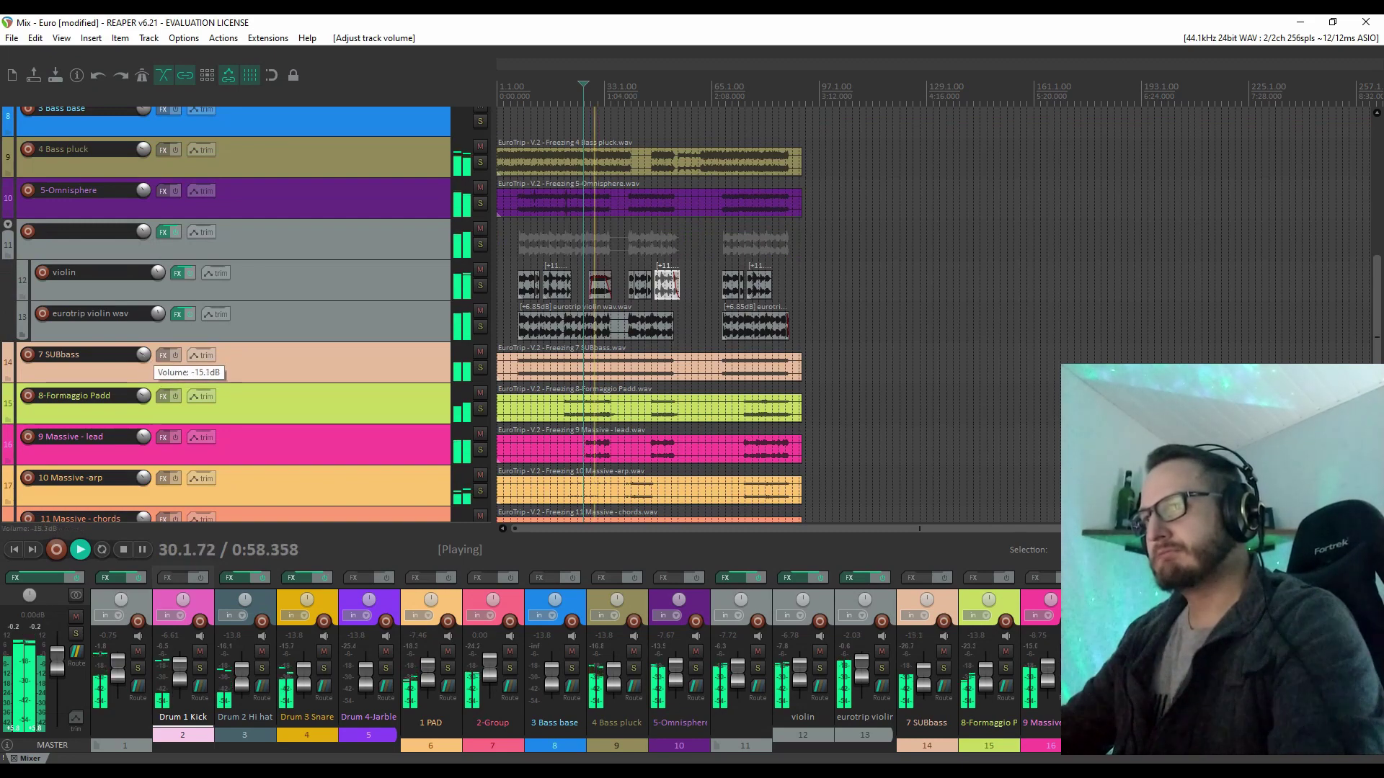
pyautogui.moveTo(142, 362); pyautogui.dragTo(144, 376)
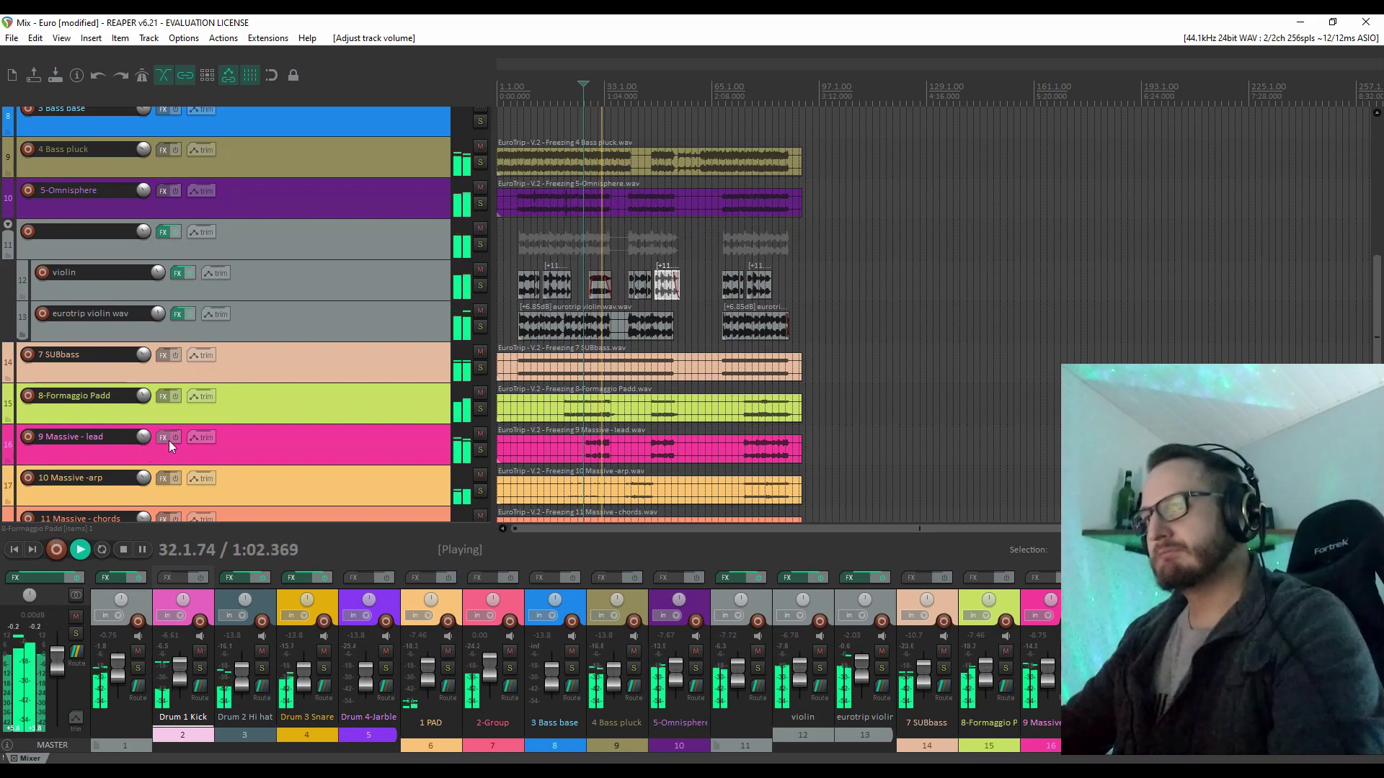
pyautogui.scroll(-4, 201, 431)
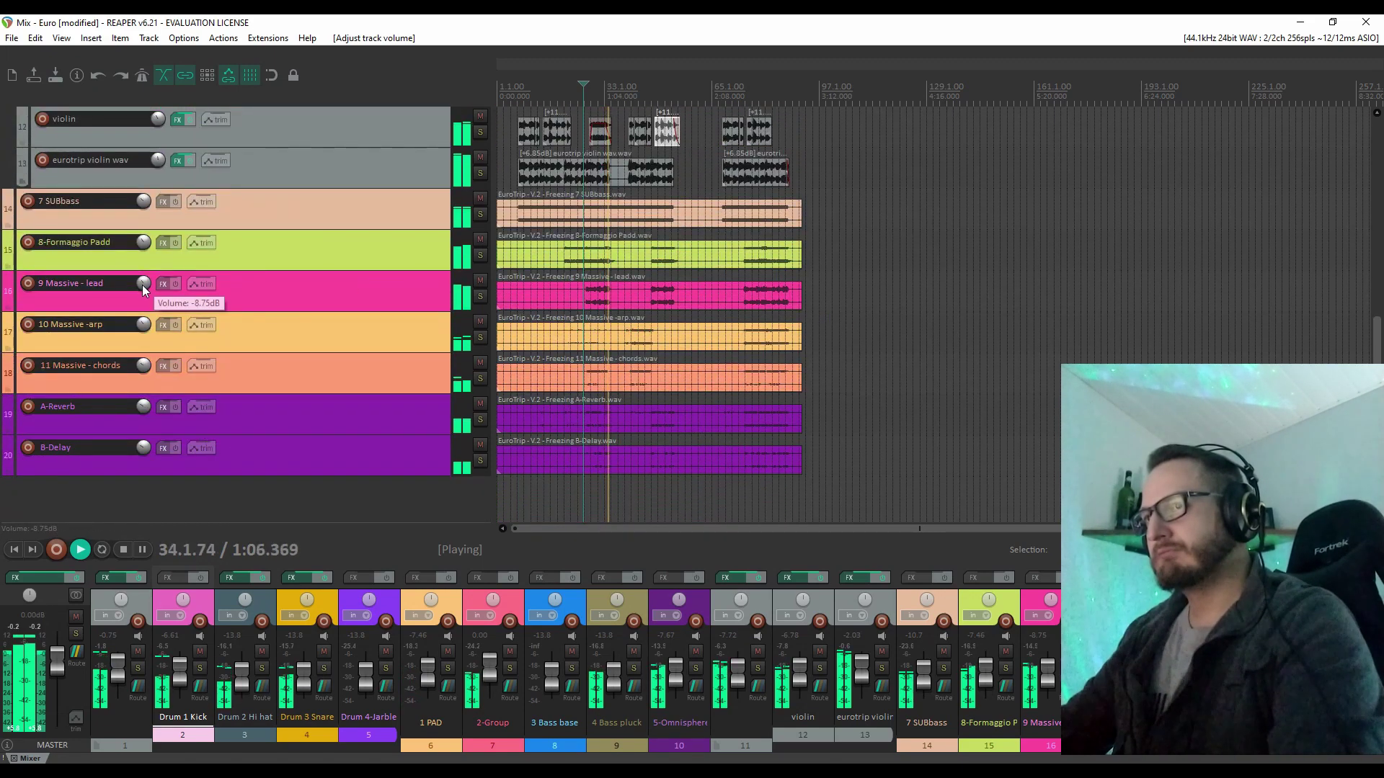
# Replay earlier sections up to about bar 26 and lower the drum group folder track's volume to -3.24 dB
pyautogui.click(555, 95)
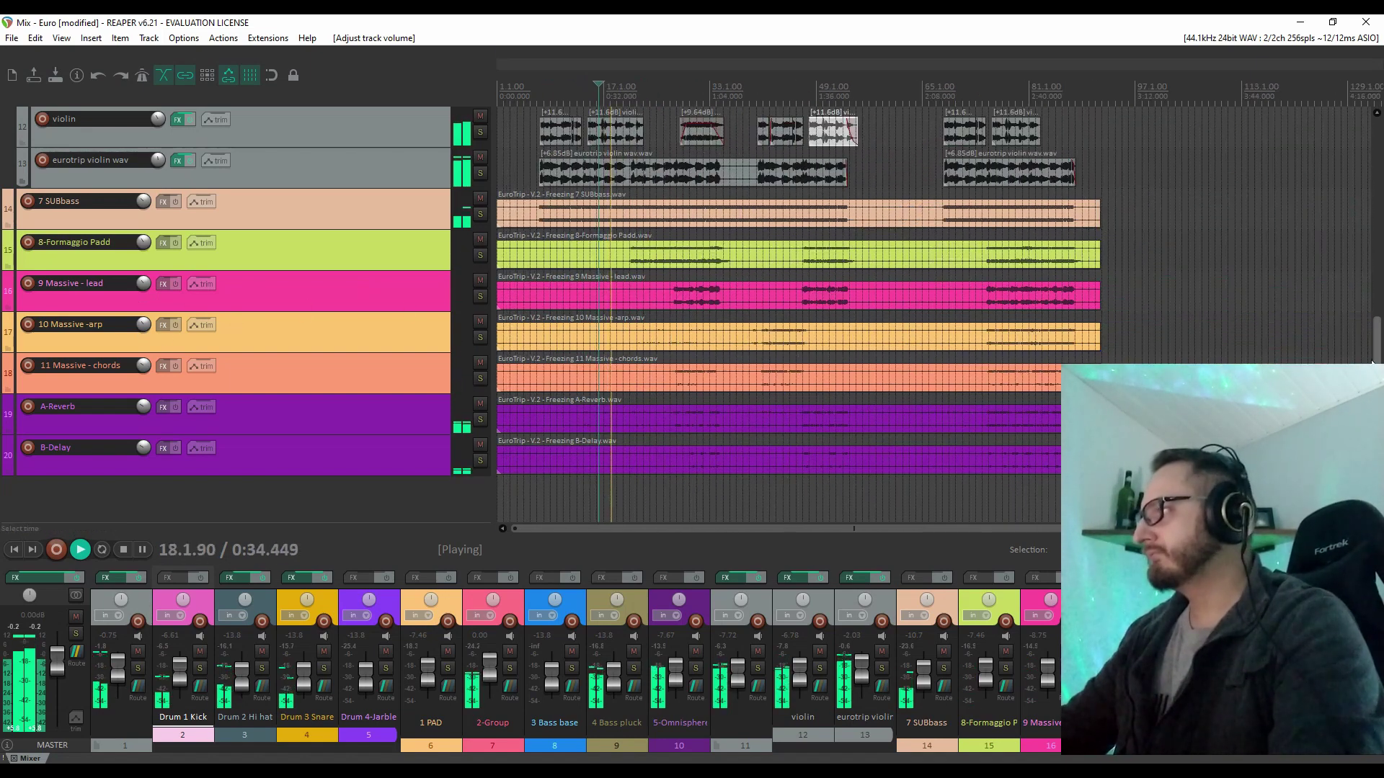
pyautogui.moveTo(1371, 350); pyautogui.dragTo(1372, 144)
pyautogui.click(663, 92)
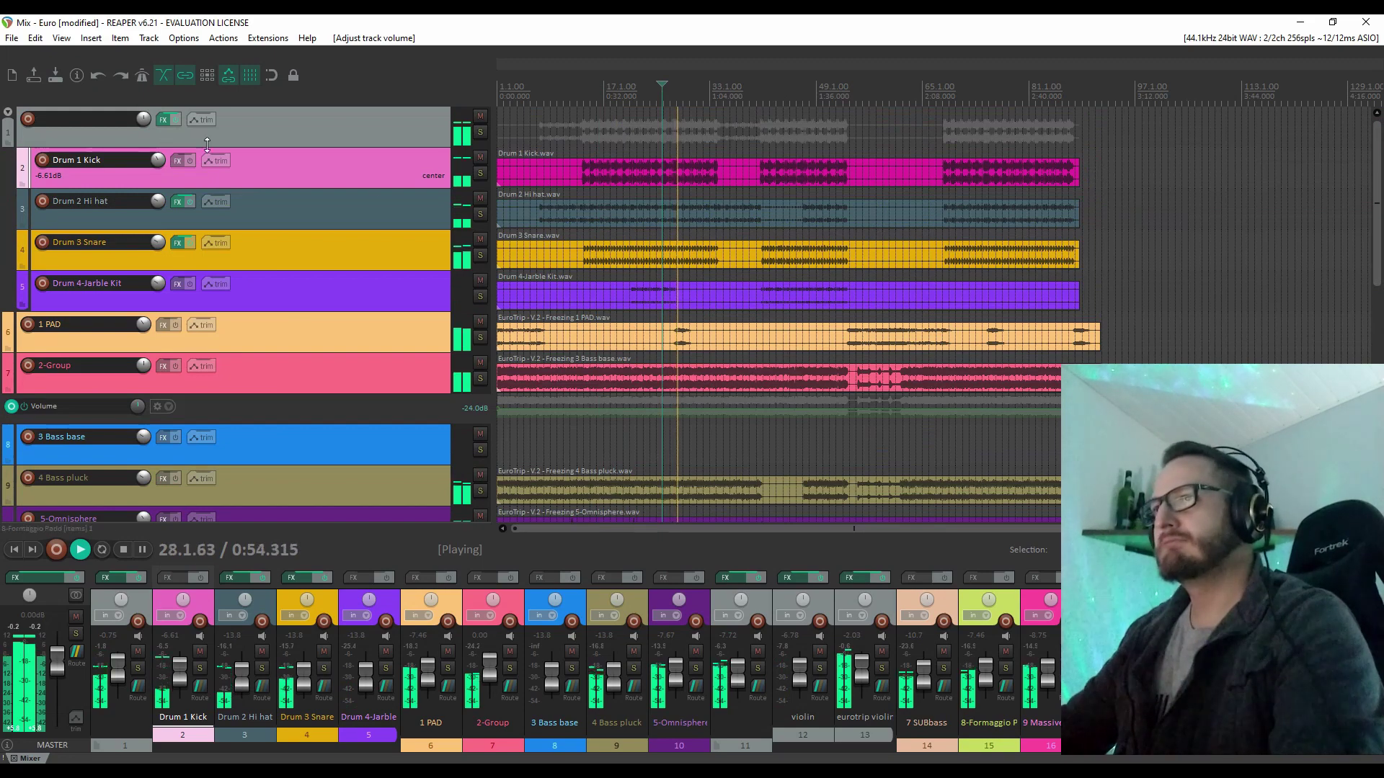
pyautogui.moveTo(141, 117); pyautogui.dragTo(142, 135)
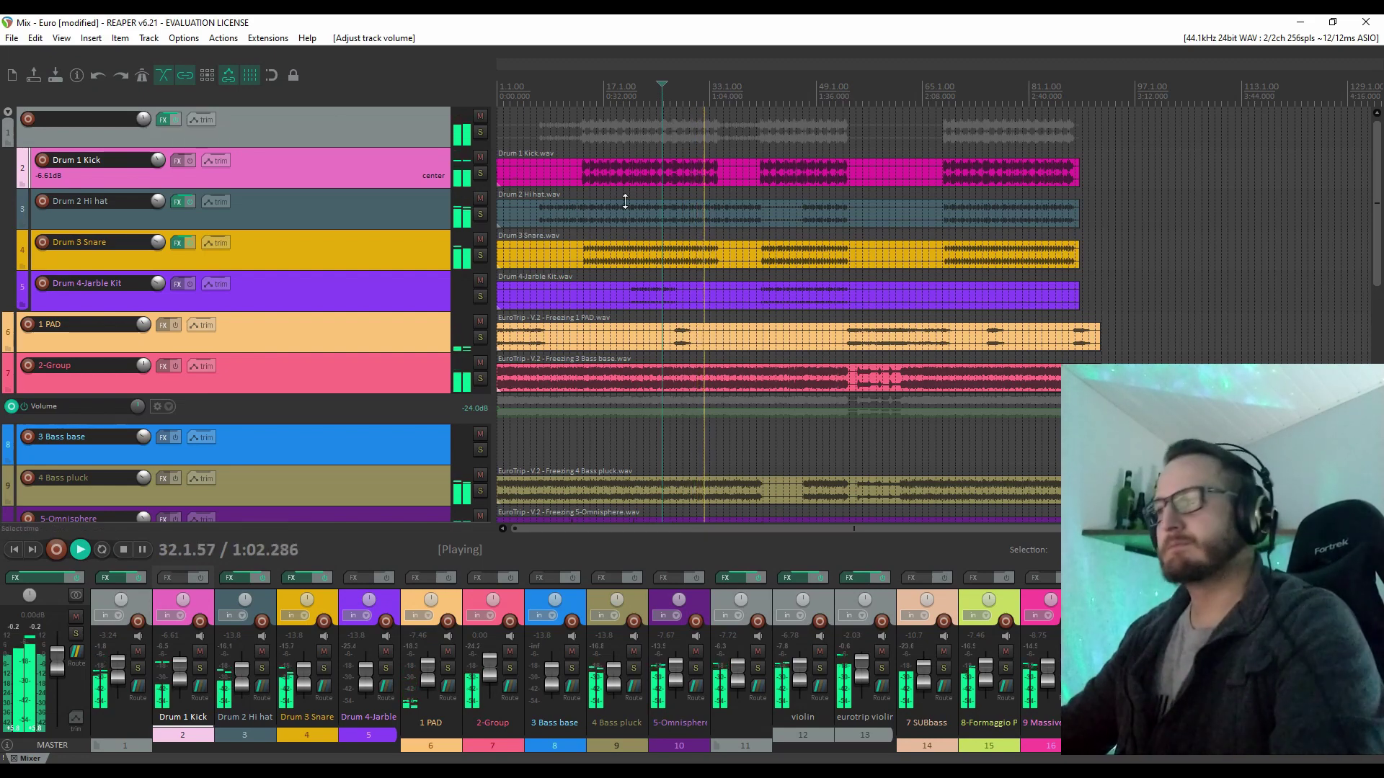
# Check the levels of the lower tracks, then set the drum group folder track's volume to -2.27 dB
pyautogui.scroll(-8, 1380, 201)
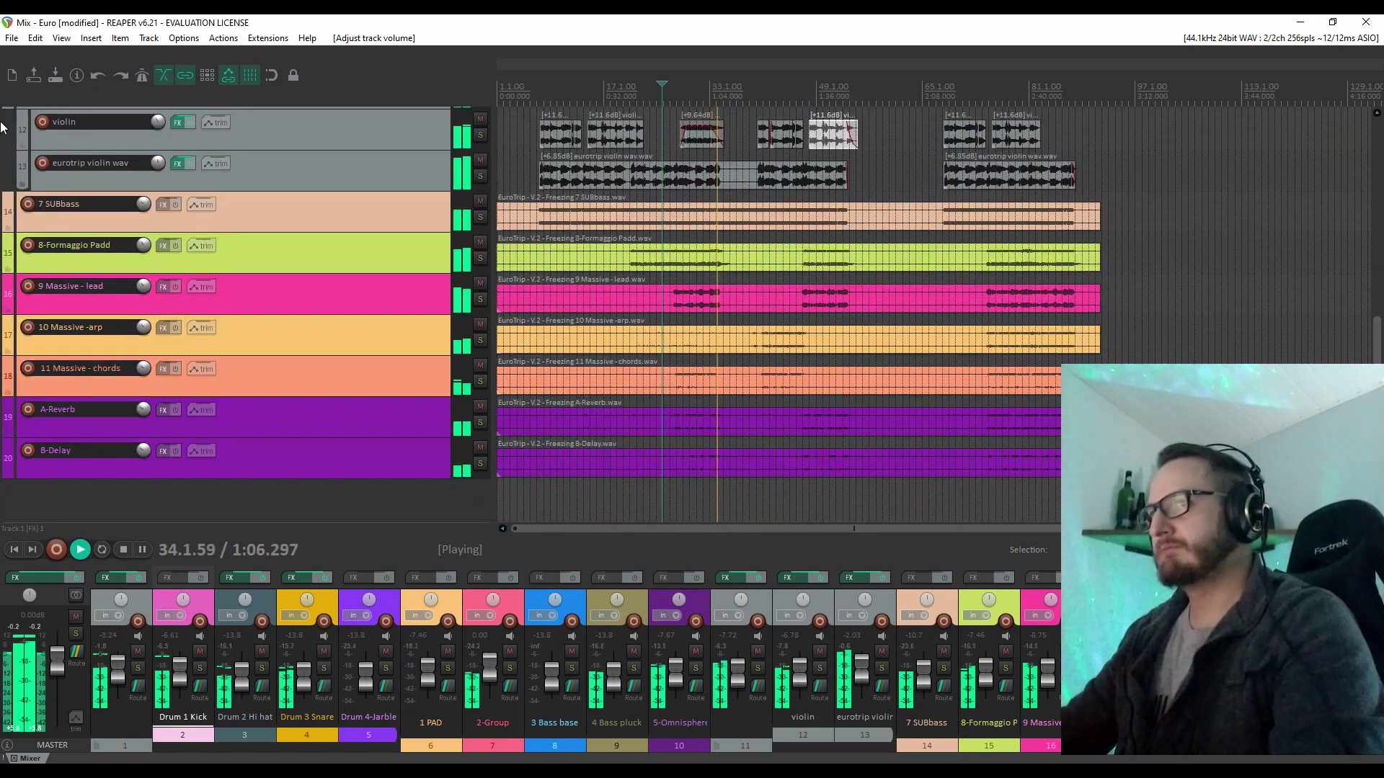
pyautogui.scroll(3, 129, 176)
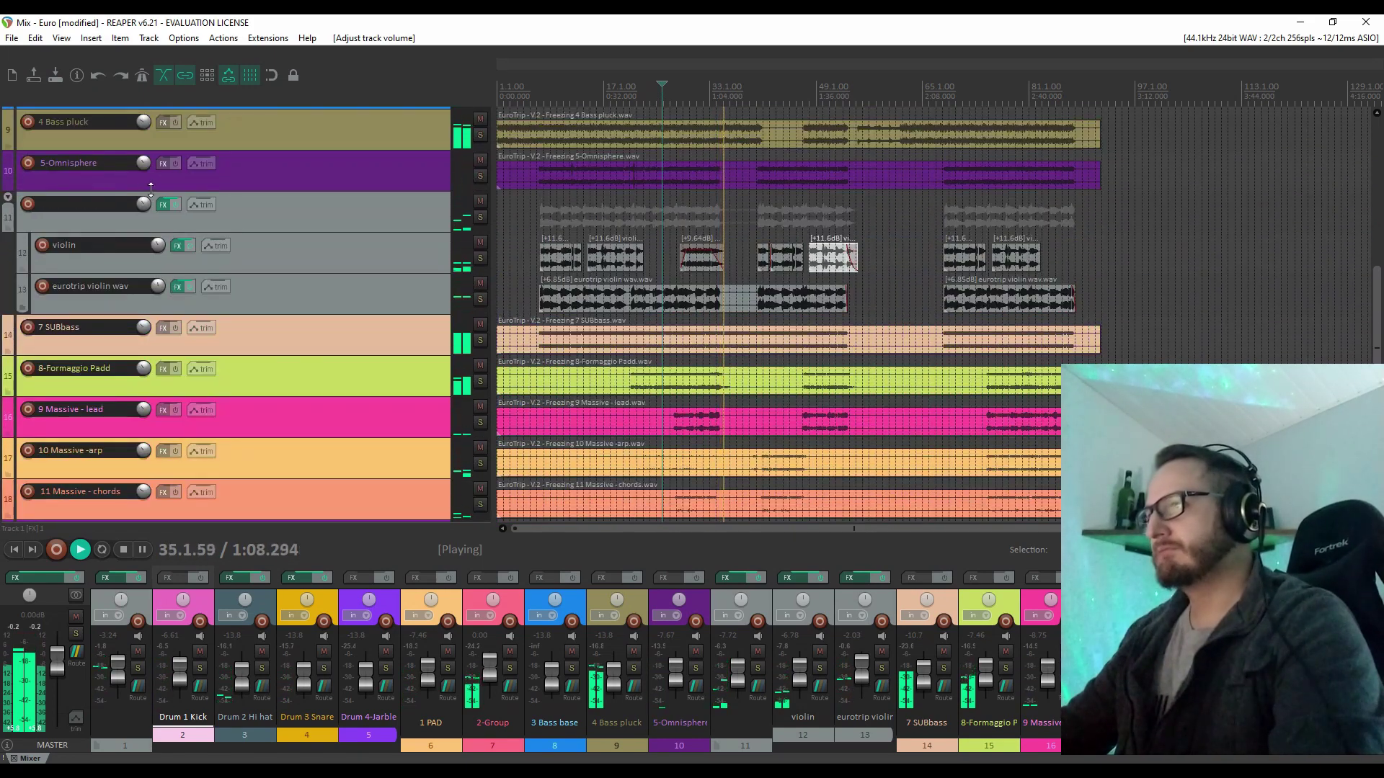
pyautogui.scroll(4, 112, 187)
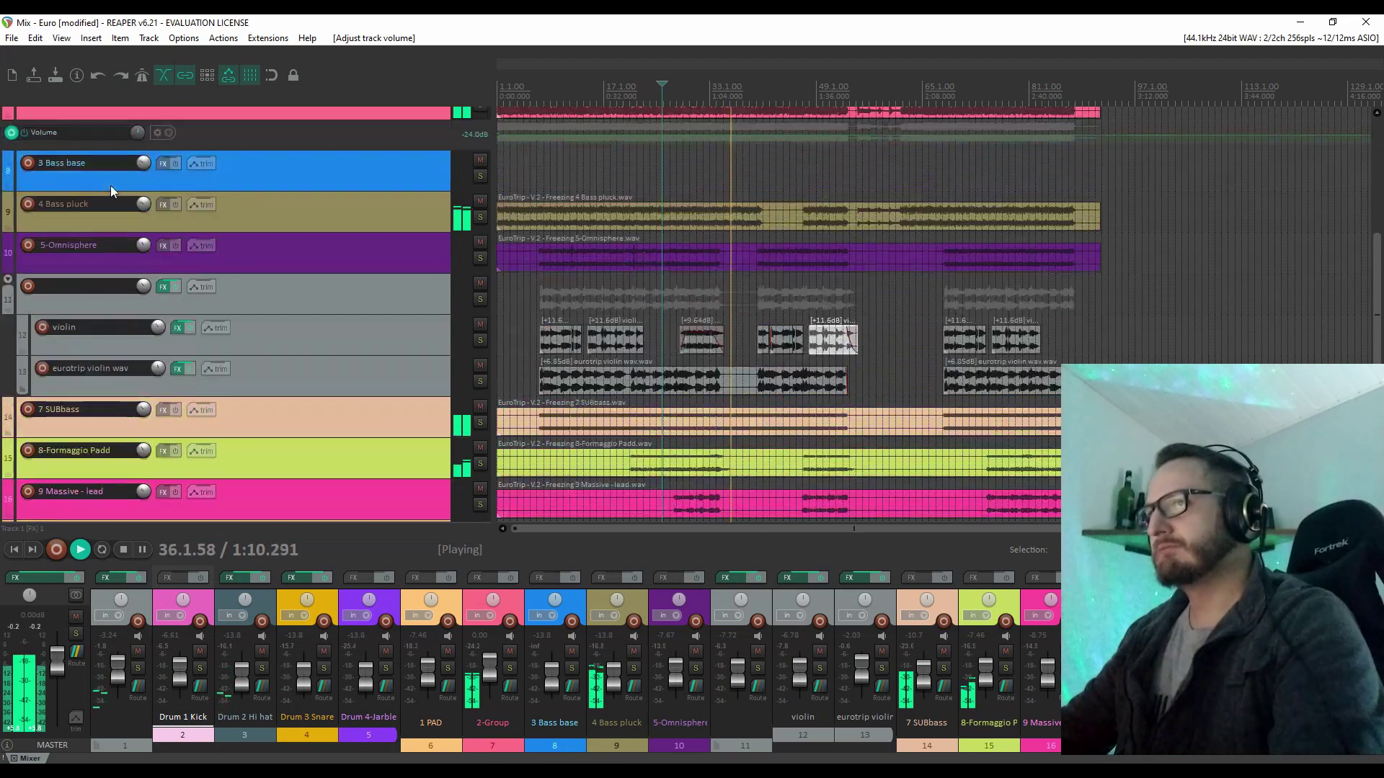
pyautogui.scroll(2, 97, 104)
pyautogui.scroll(-1, 124, 432)
pyautogui.moveTo(124, 664); pyautogui.dragTo(114, 662)
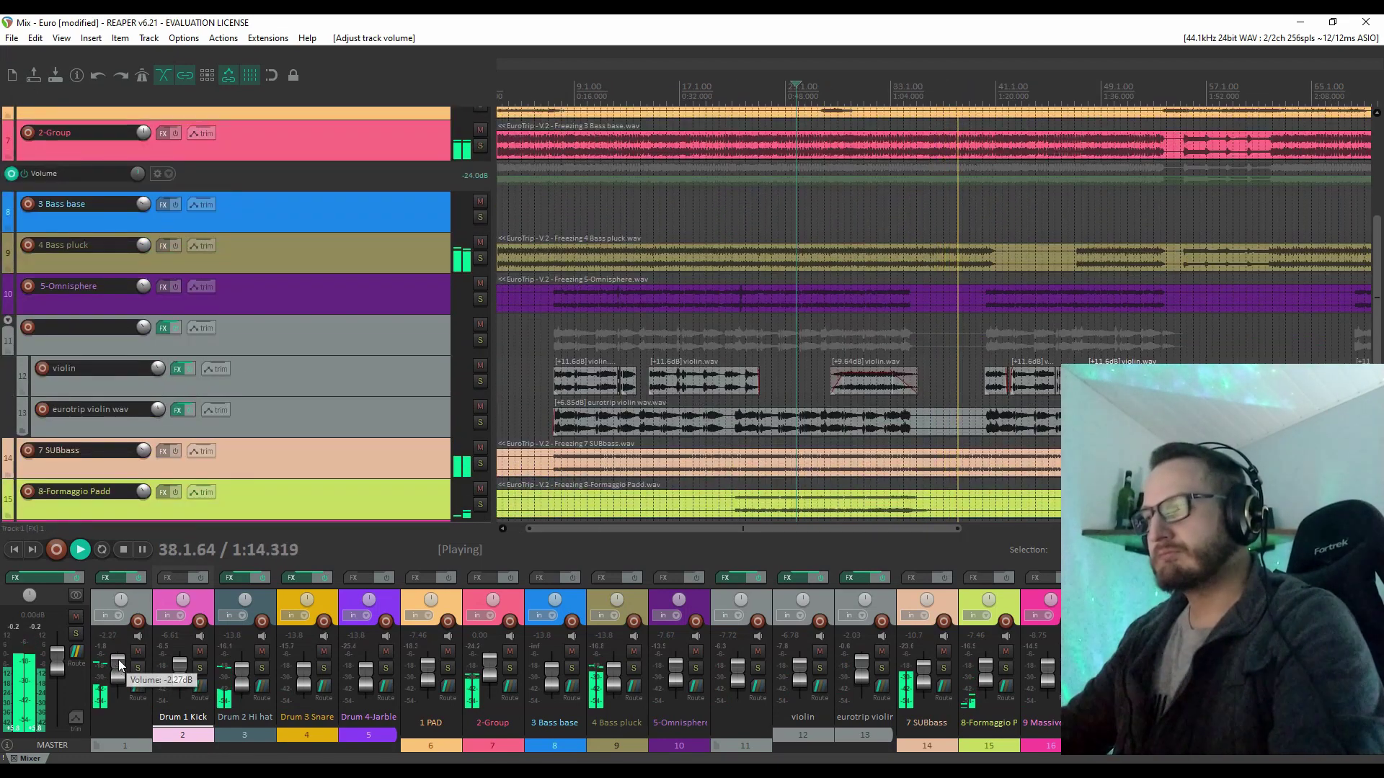
# Check the levels around bar 45 during playback and set the 1 PAD track's volume to -4.17 dB
pyautogui.scroll(-3, 1162, 299)
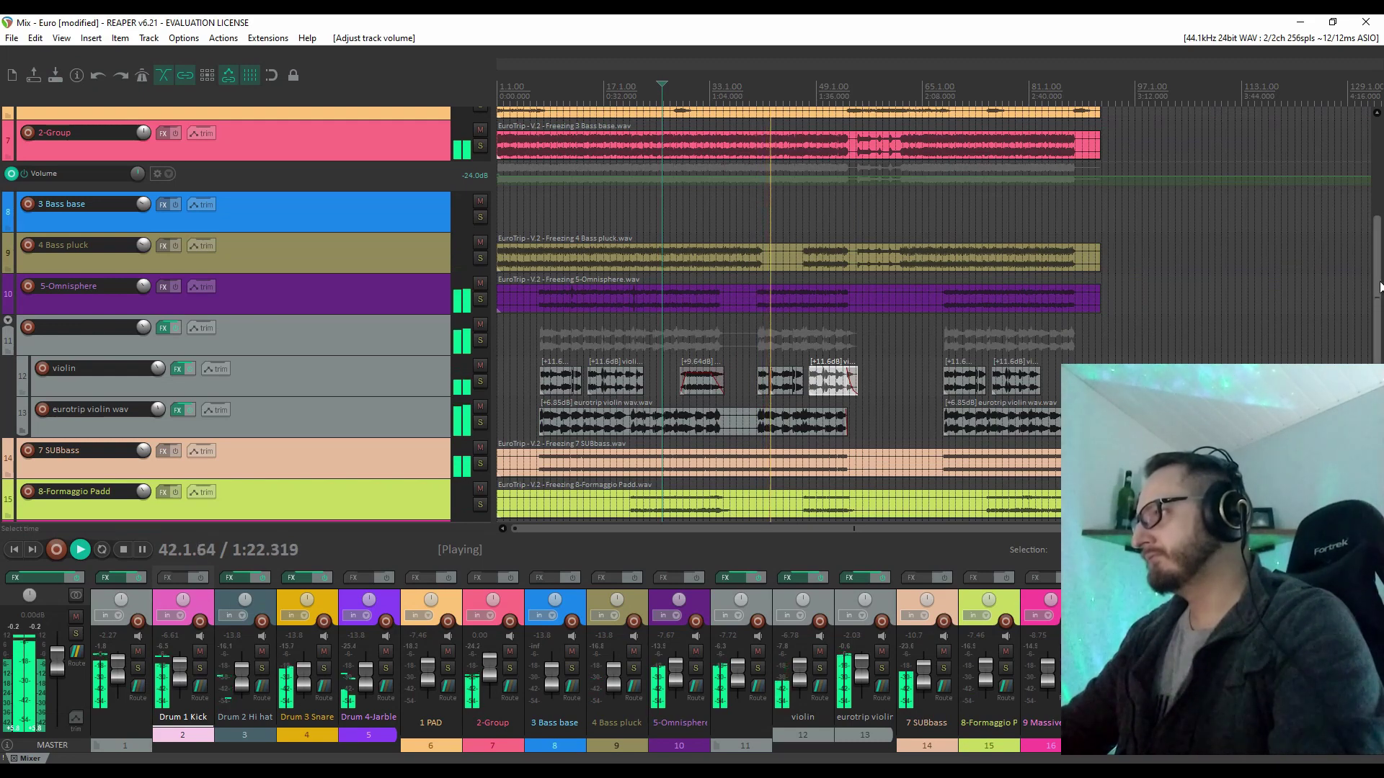
pyautogui.scroll(1, 1379, 286)
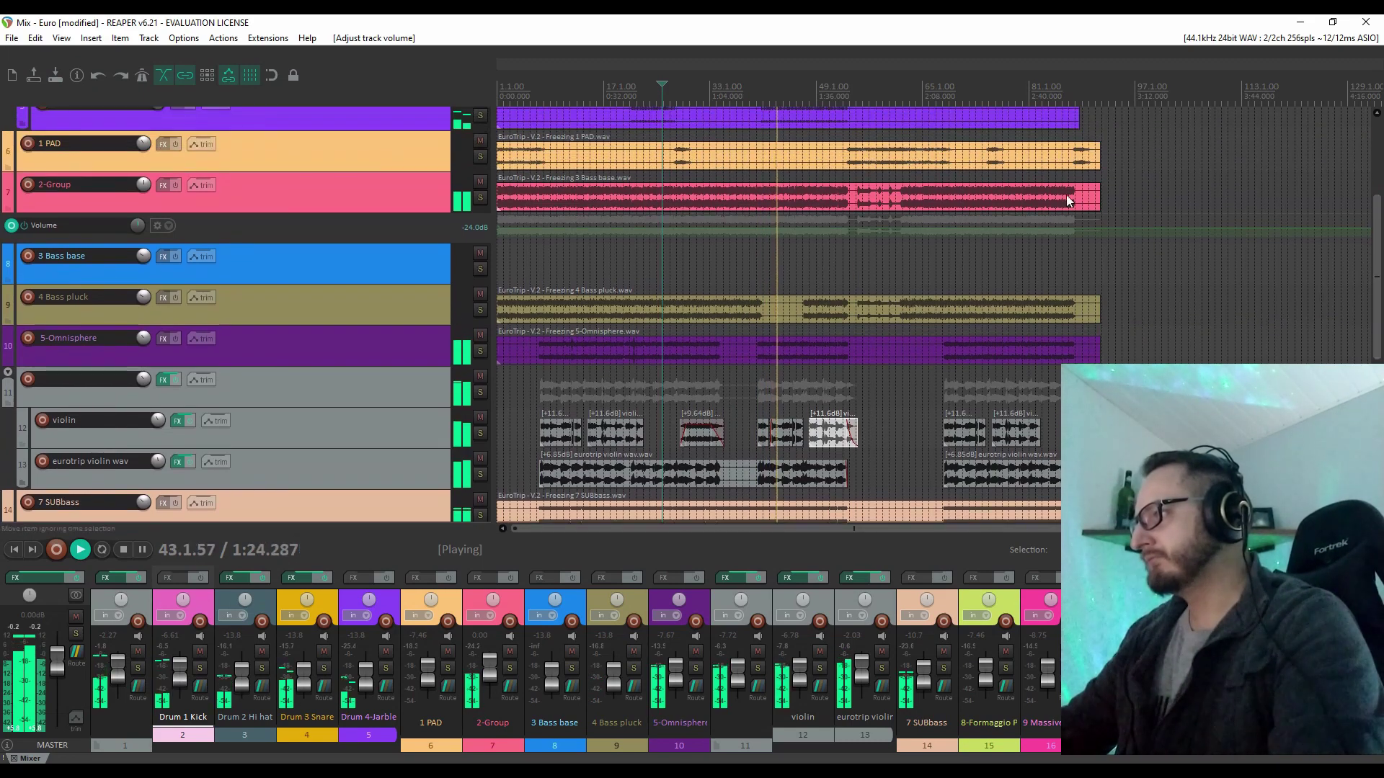
pyautogui.scroll(3, 855, 229)
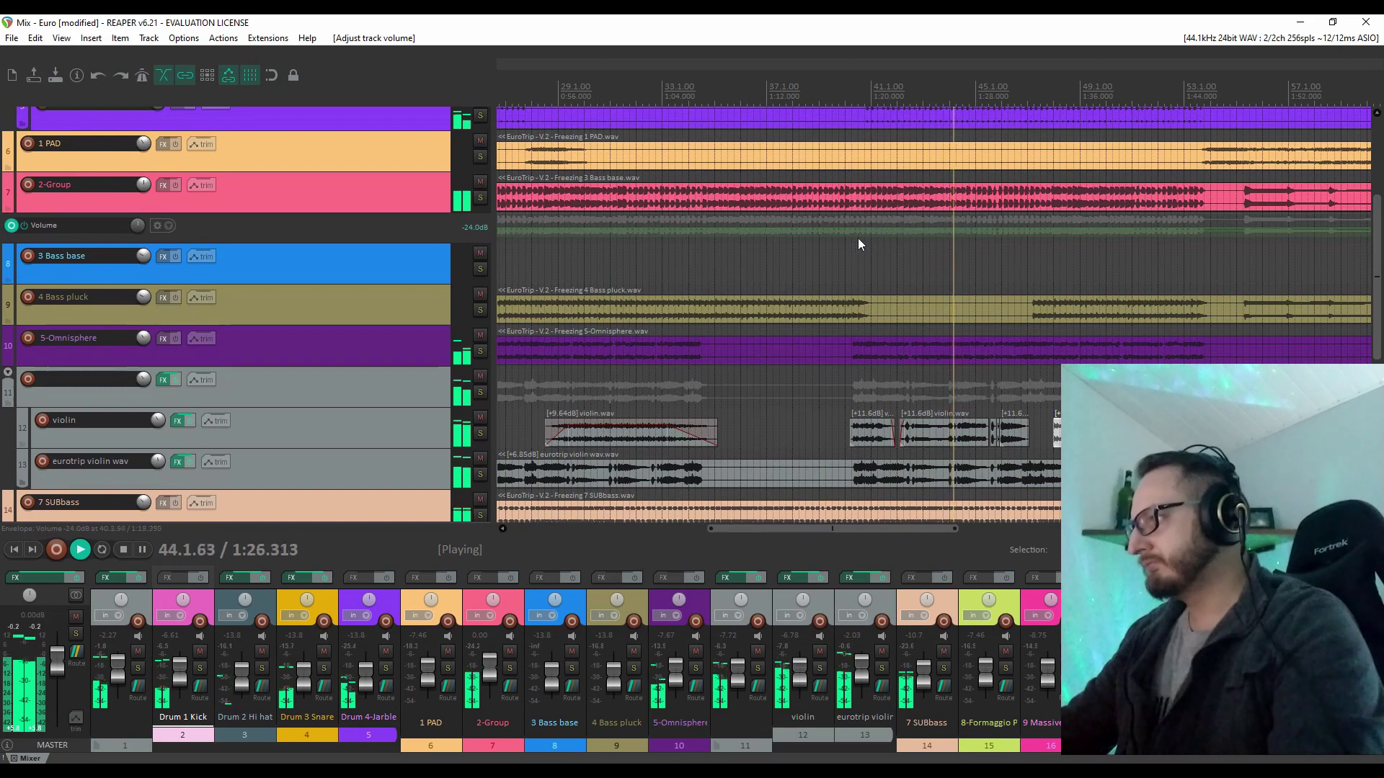
pyautogui.scroll(5, 1377, 219)
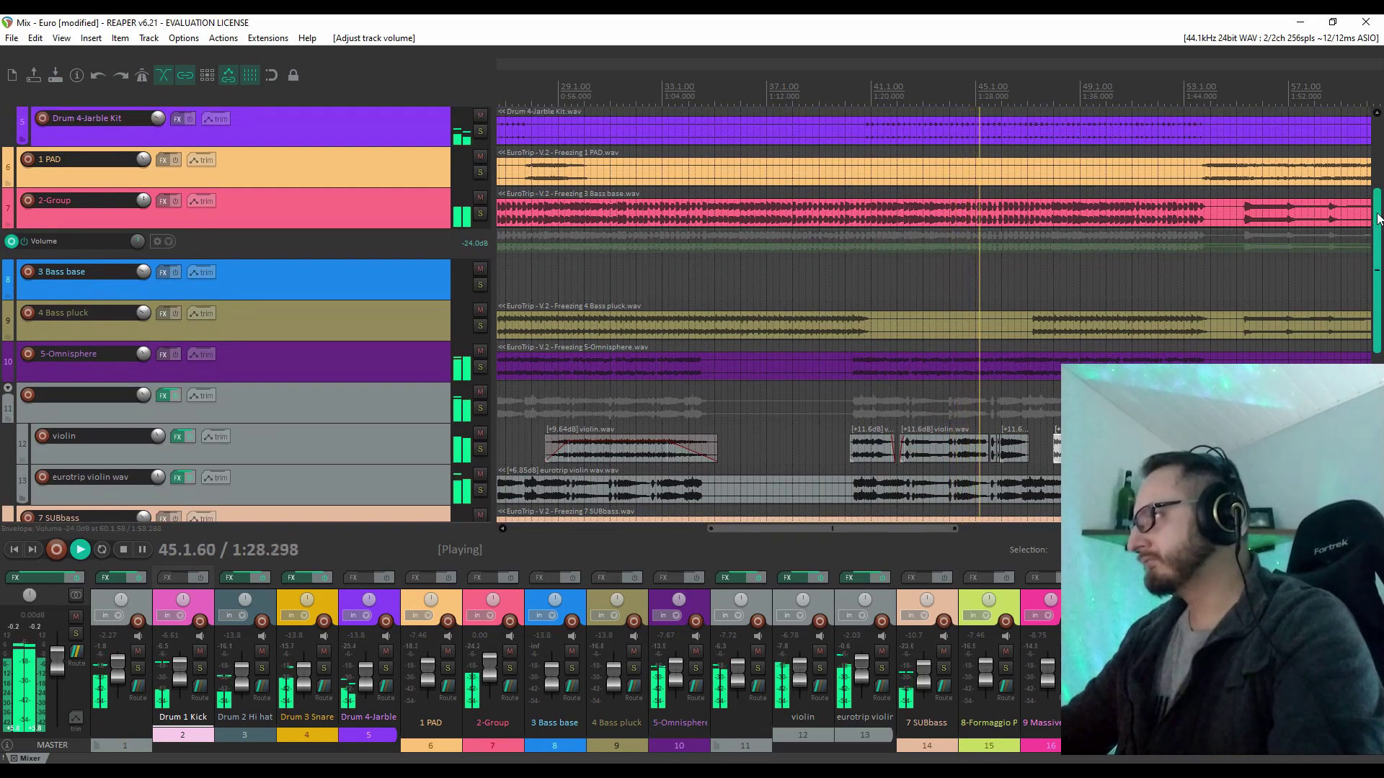
pyautogui.scroll(-2, 1270, 171)
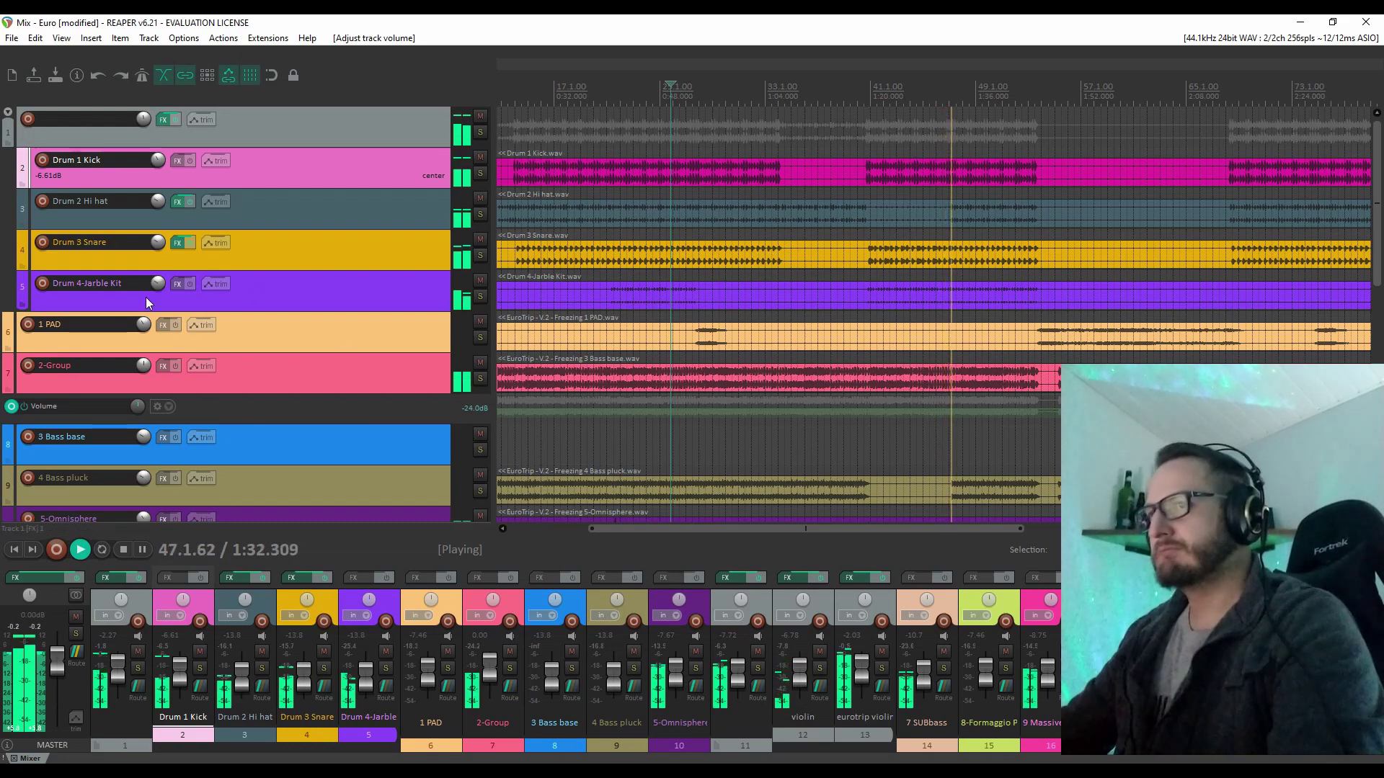
pyautogui.moveTo(143, 325); pyautogui.dragTo(143, 315)
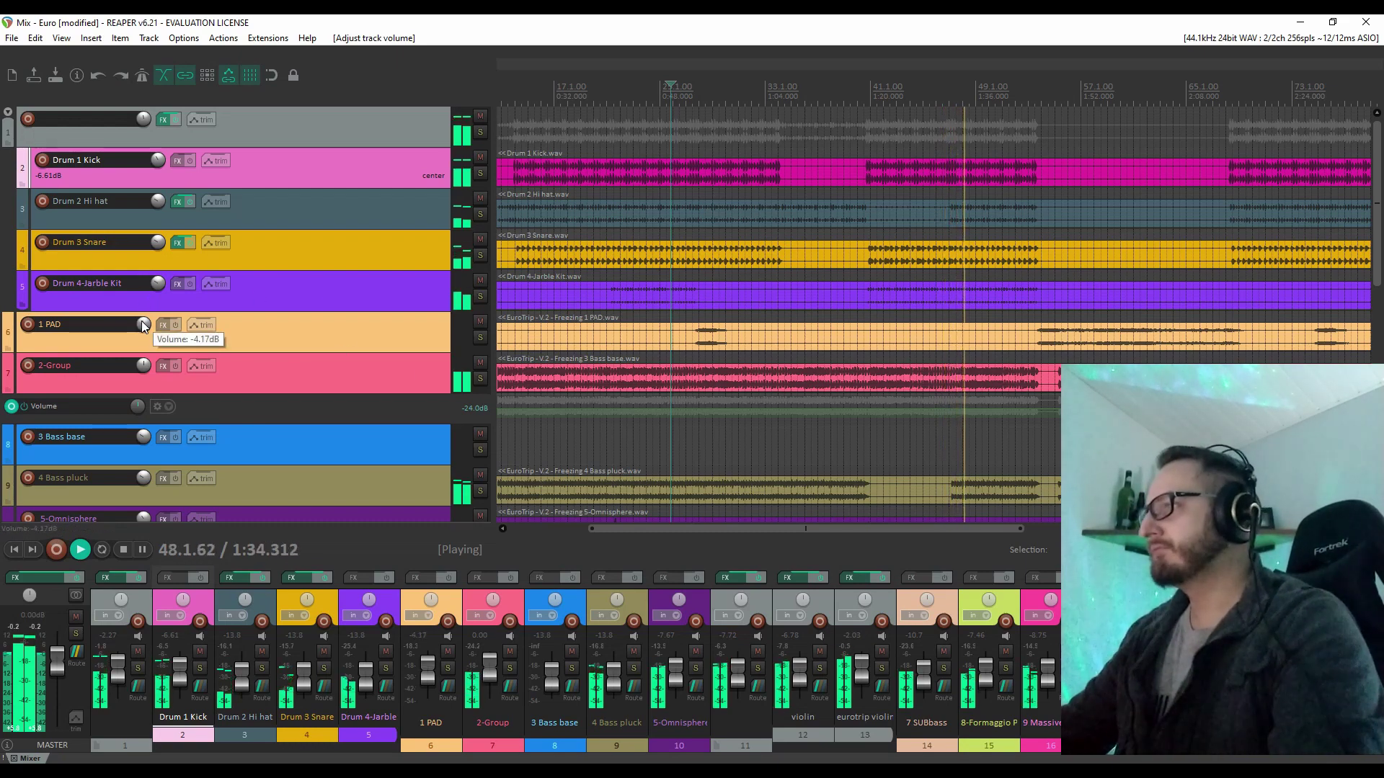
# Lower the 2-Group track's volume to -1.89 dB and select its volume envelope
pyautogui.moveTo(142, 369); pyautogui.dragTo(126, 386)
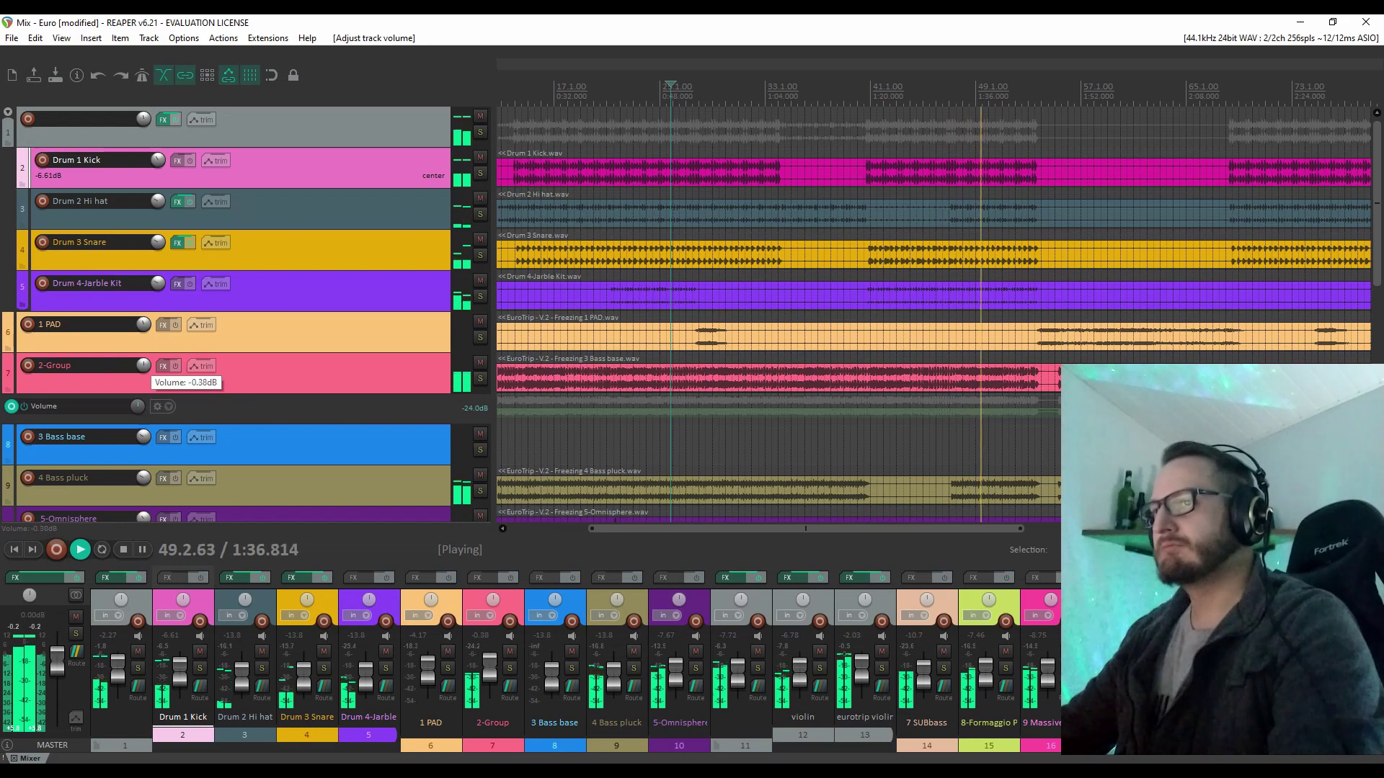
pyautogui.click(349, 382)
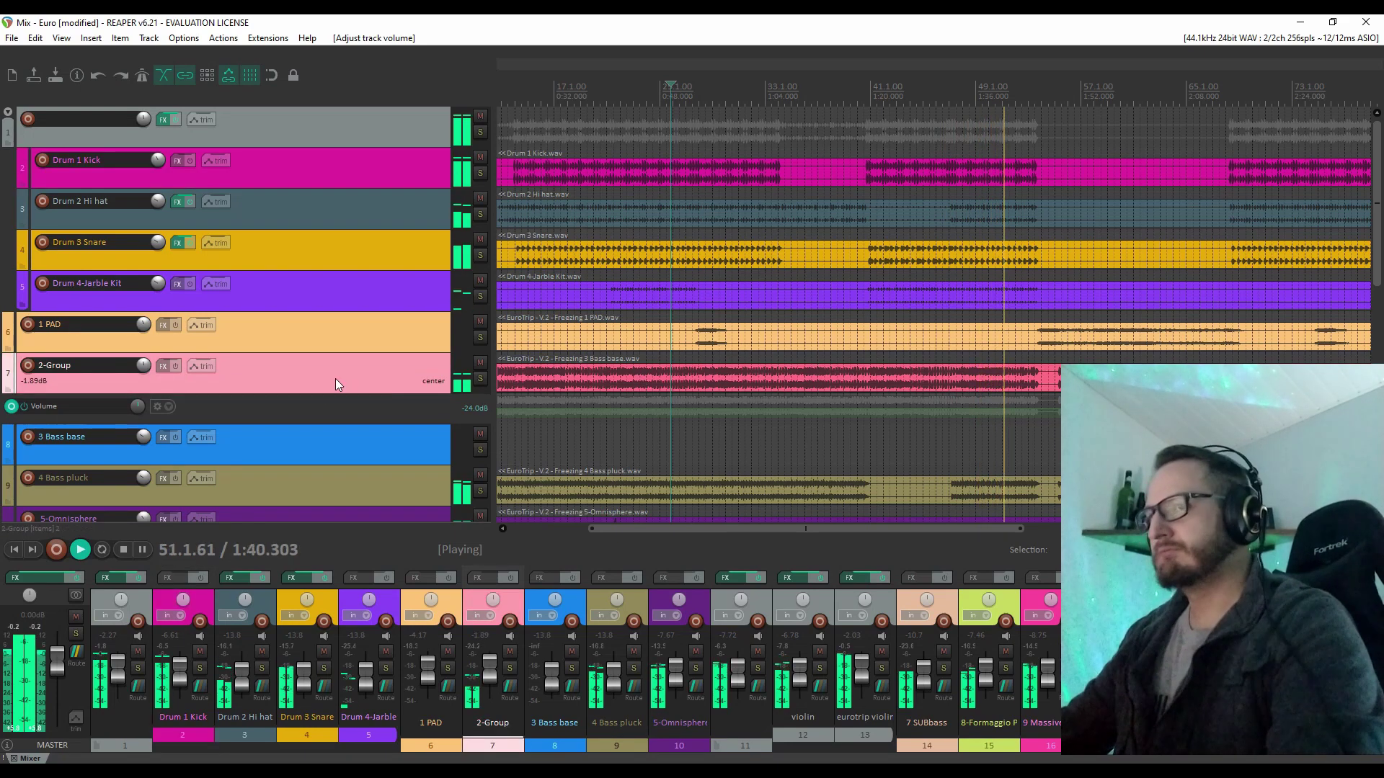
pyautogui.click(334, 413)
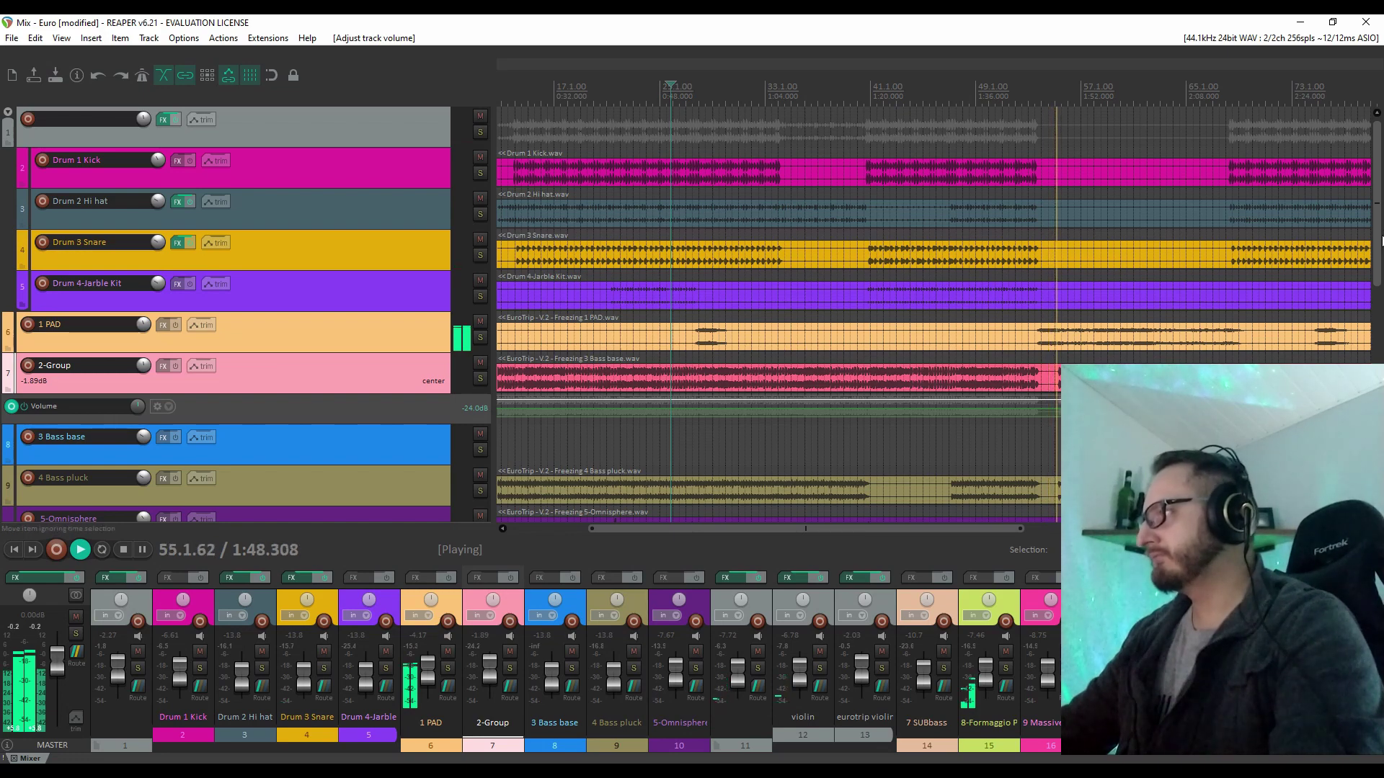
# Listen to the quiet section while checking the violin, synth and effect tracks, then stop playback and save the project
pyautogui.moveTo(1376, 239); pyautogui.dragTo(1377, 429)
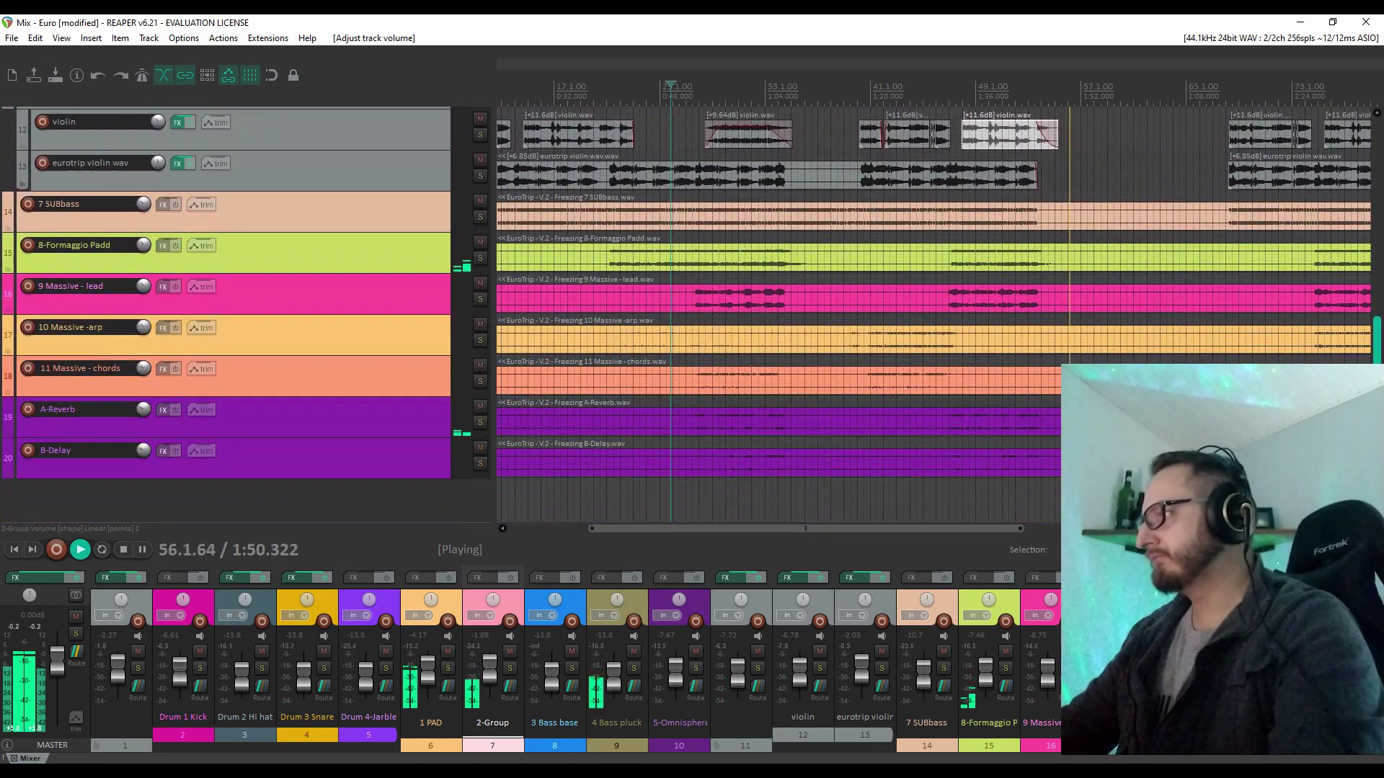
pyautogui.scroll(-2, 1221, 271)
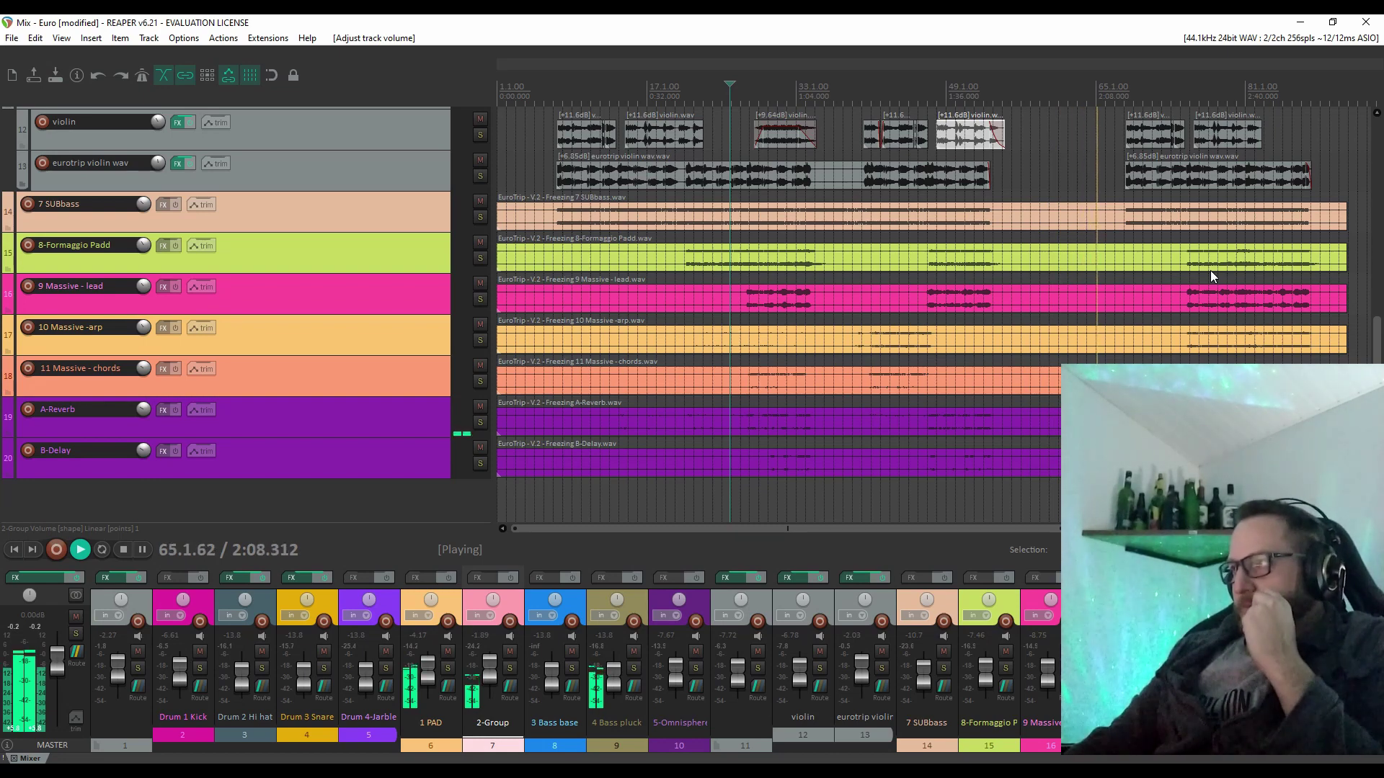
pyautogui.press('space')
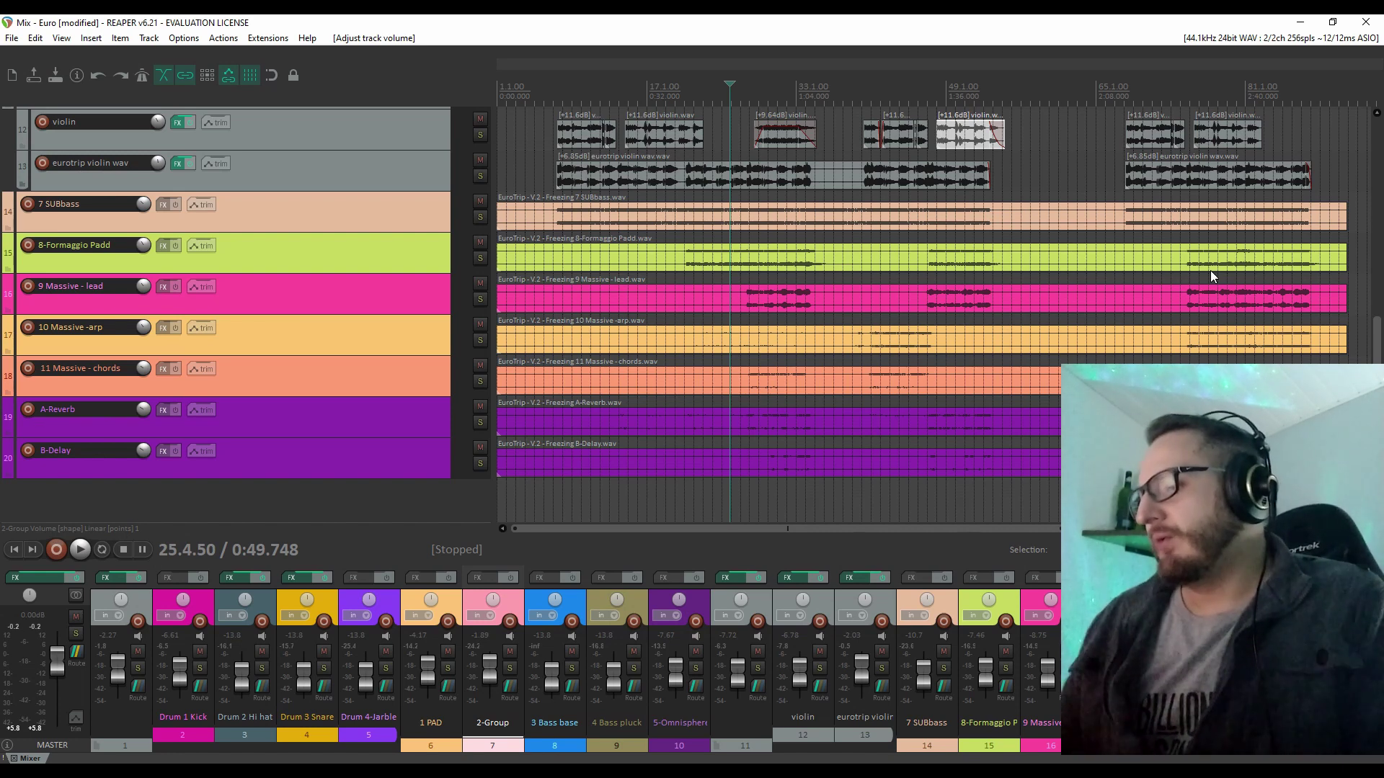
pyautogui.hotkey('ctrl', 's')
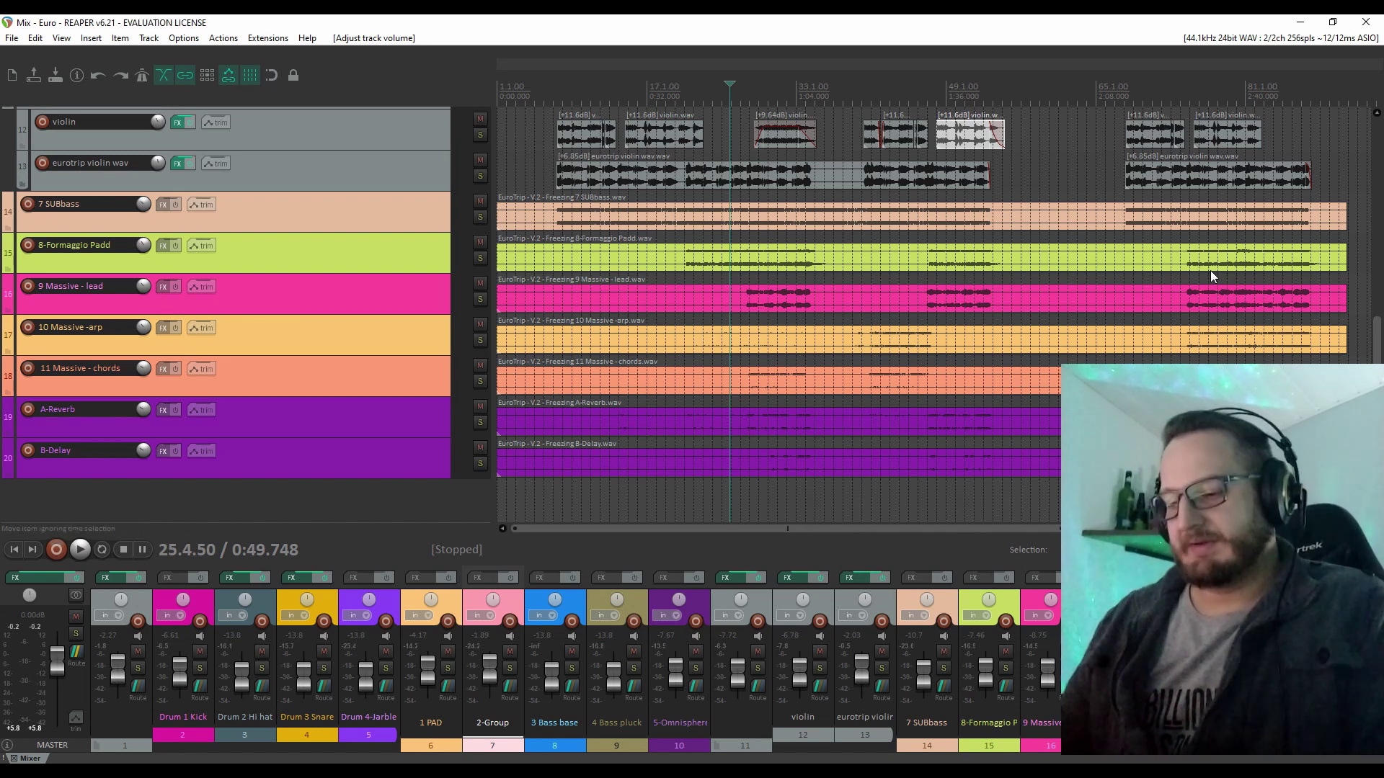